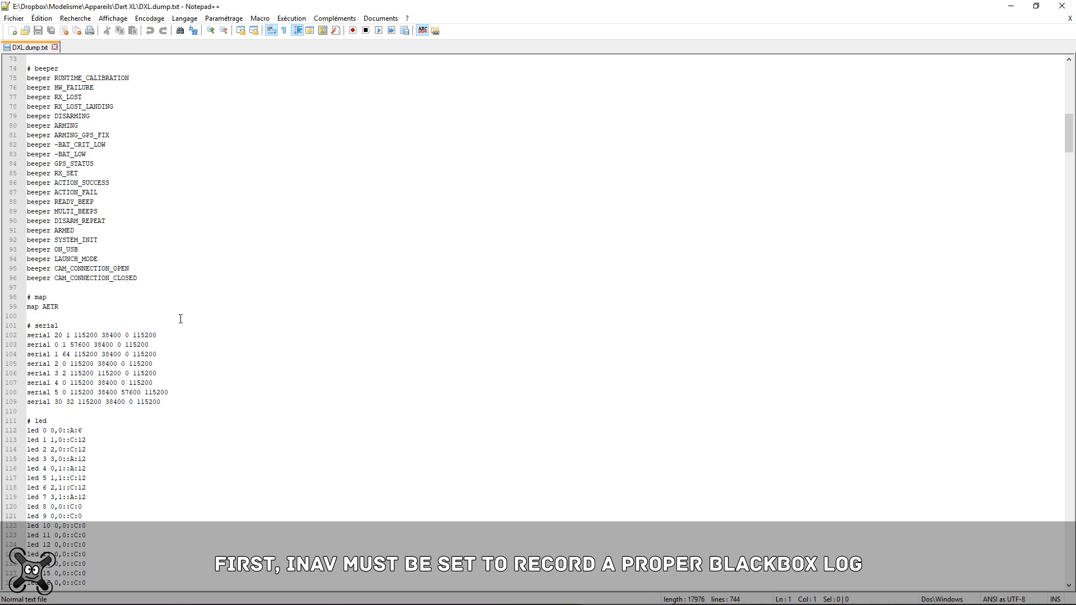
# Step: Find the looptime setting in the master section of DXL.dump.txt and highlight its value
pyautogui.scroll(-20, 180, 319)
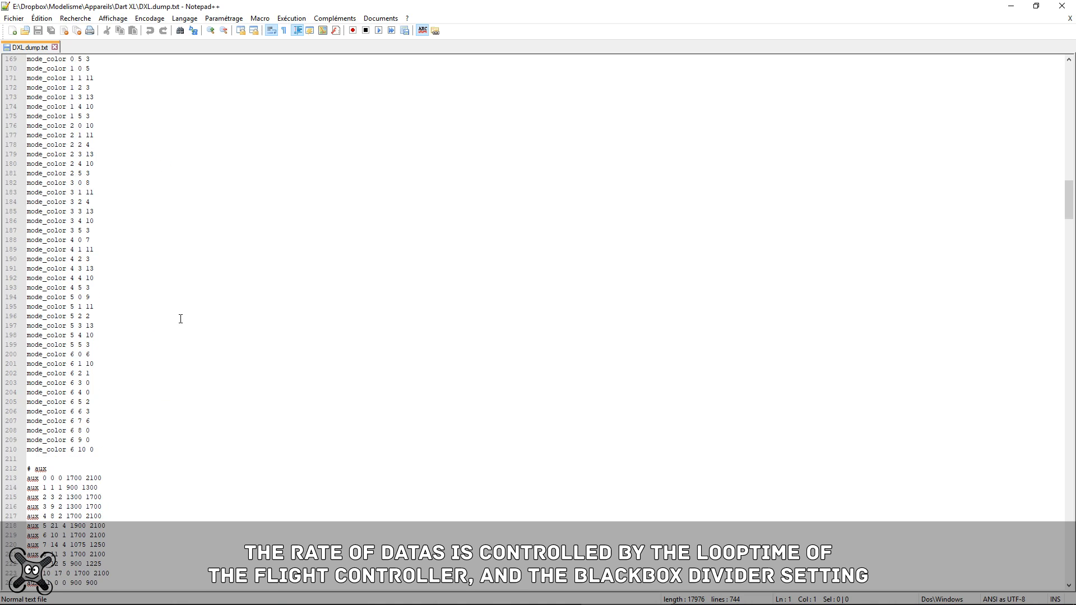
pyautogui.scroll(-20, 180, 318)
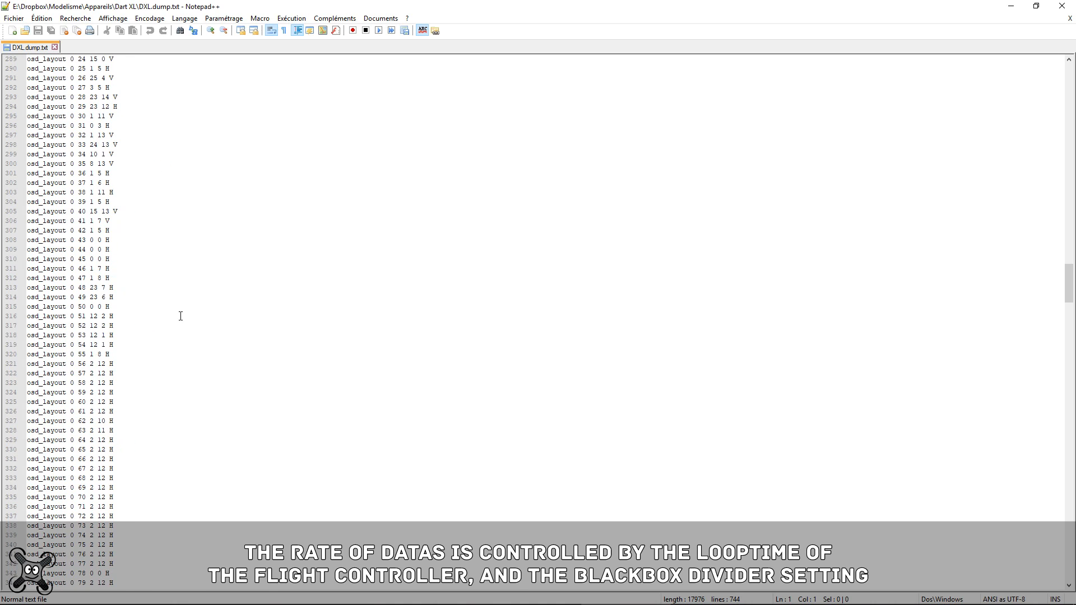
pyautogui.scroll(-20, 180, 316)
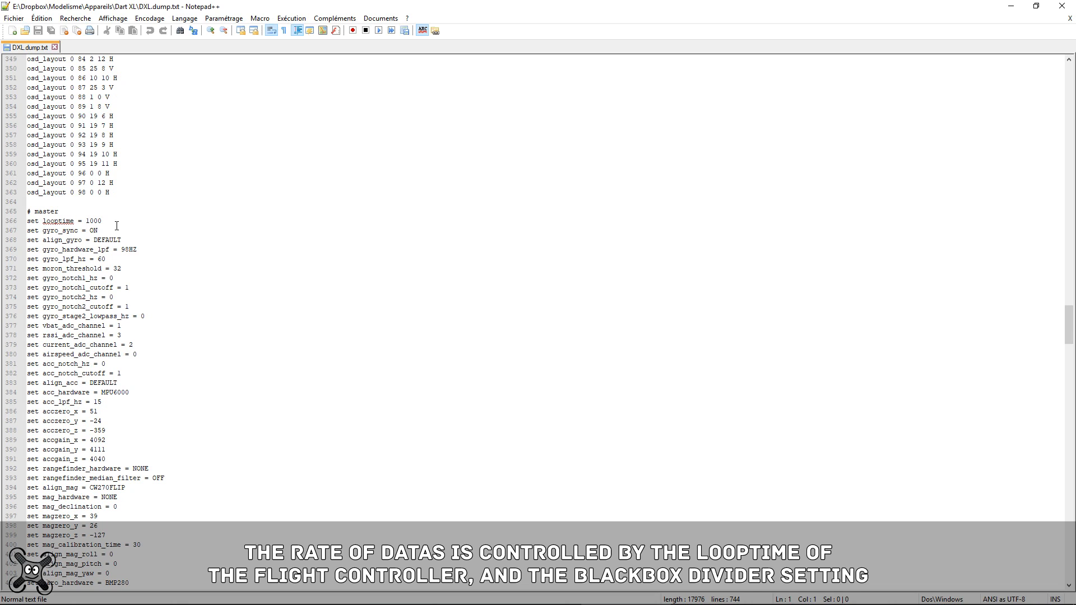
pyautogui.click(113, 222)
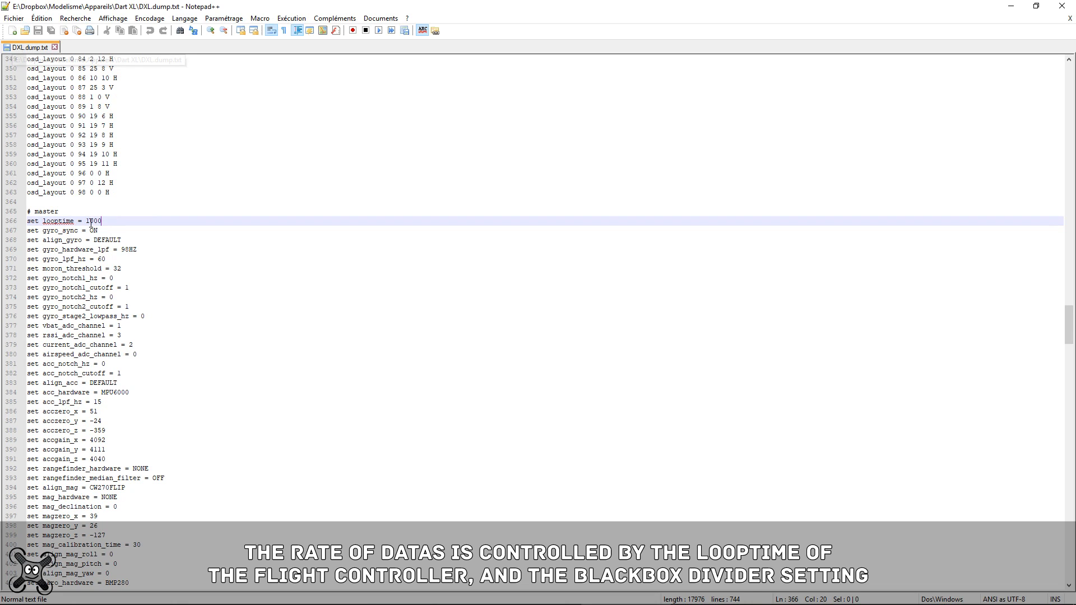
pyautogui.click(86, 222)
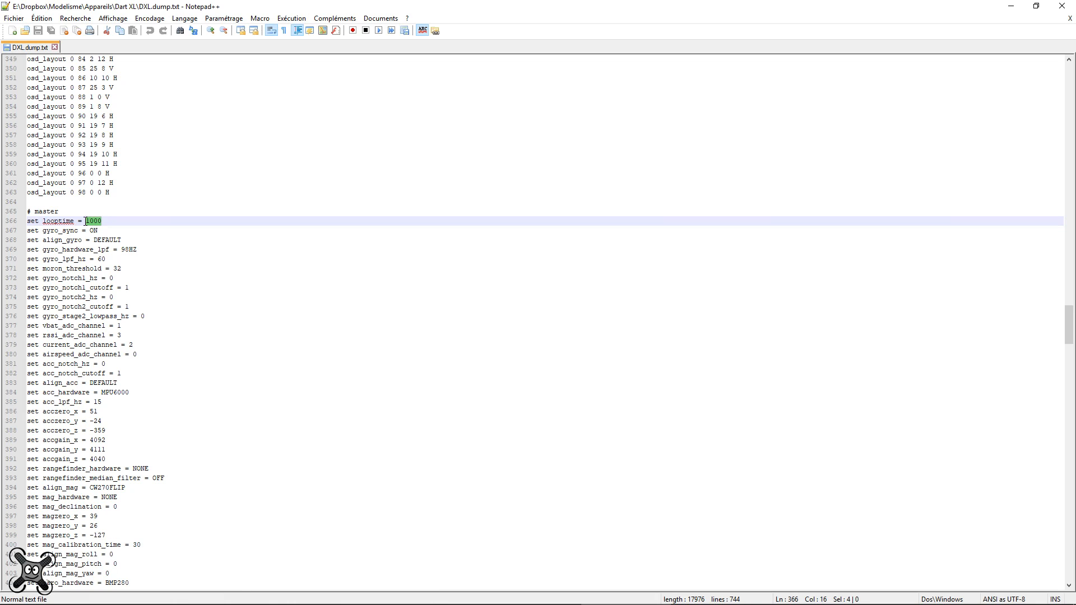
pyautogui.scroll(-4, 363, 573)
pyautogui.moveTo(102, 107); pyautogui.dragTo(86, 107)
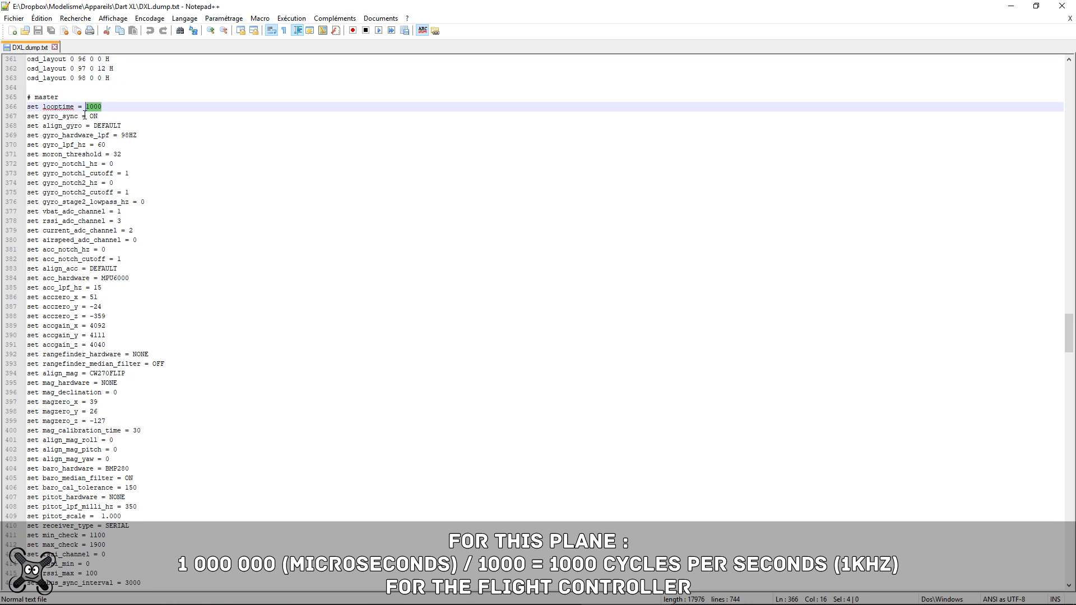
pyautogui.click(107, 108)
# Step: Highlight the blackbox_rate_denom setting in the dump and compare it with the looptime value
pyautogui.scroll(-4, 132, 532)
pyautogui.scroll(-4, 129, 524)
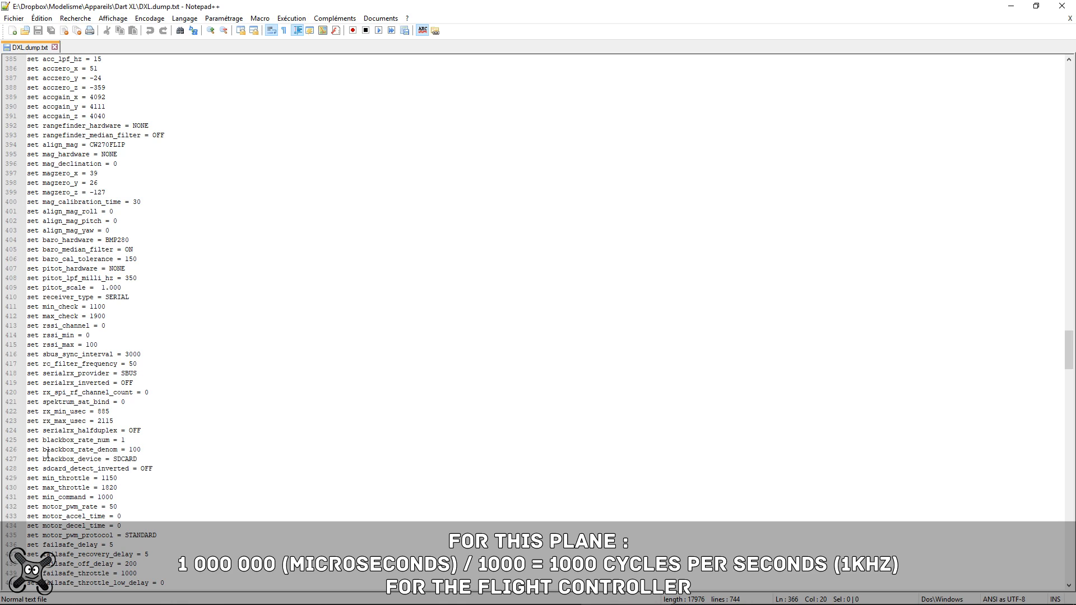
pyautogui.moveTo(41, 450); pyautogui.dragTo(117, 450)
pyautogui.moveTo(145, 448); pyautogui.dragTo(42, 449)
pyautogui.scroll(4, 90, 566)
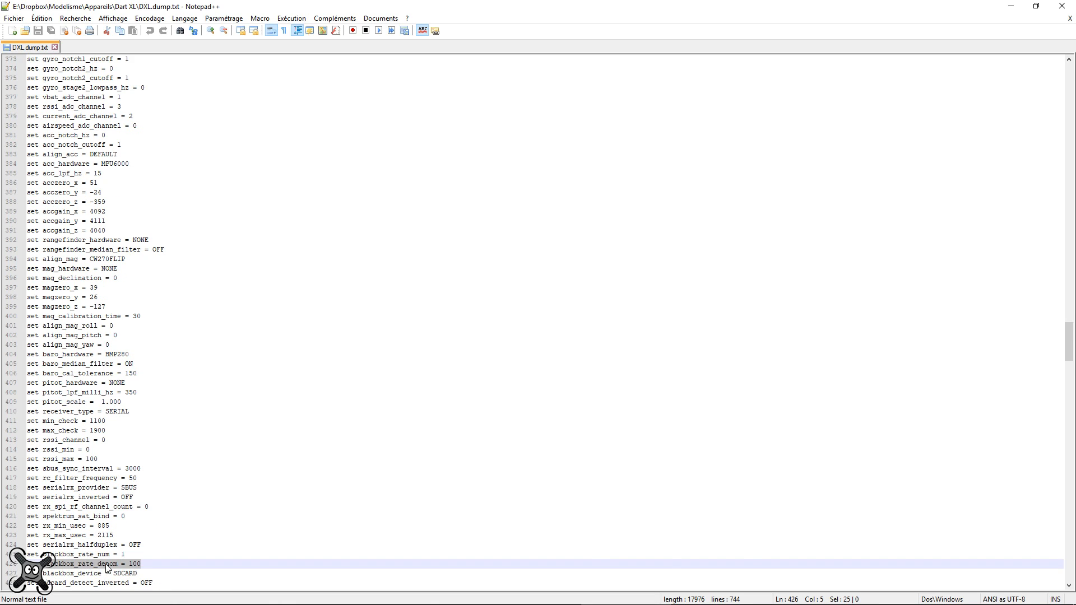
pyautogui.scroll(4, 123, 478)
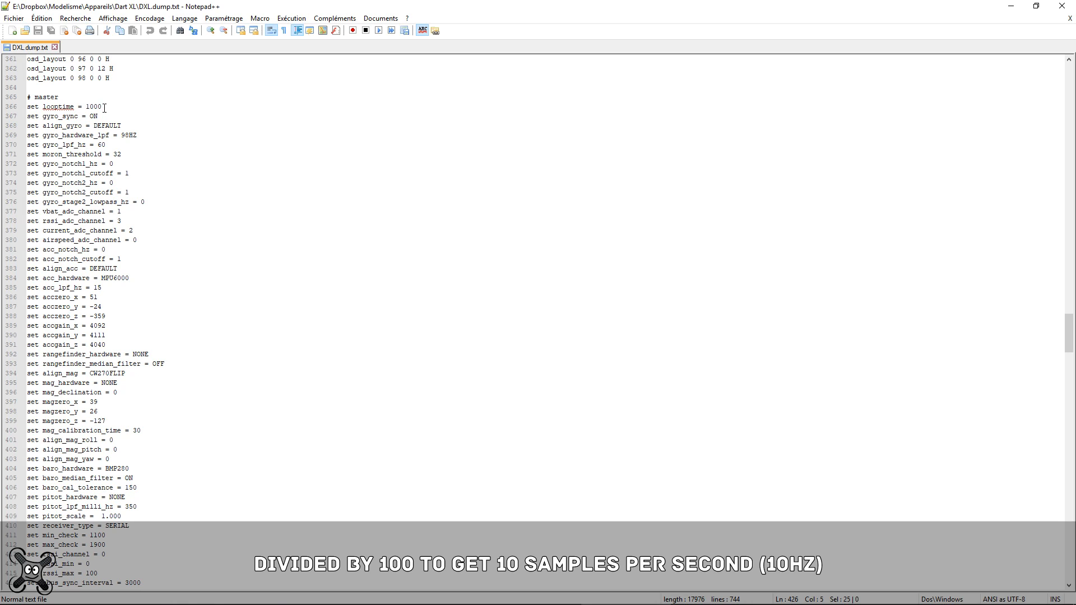
pyautogui.moveTo(104, 108); pyautogui.dragTo(85, 107)
pyautogui.scroll(-4, 104, 206)
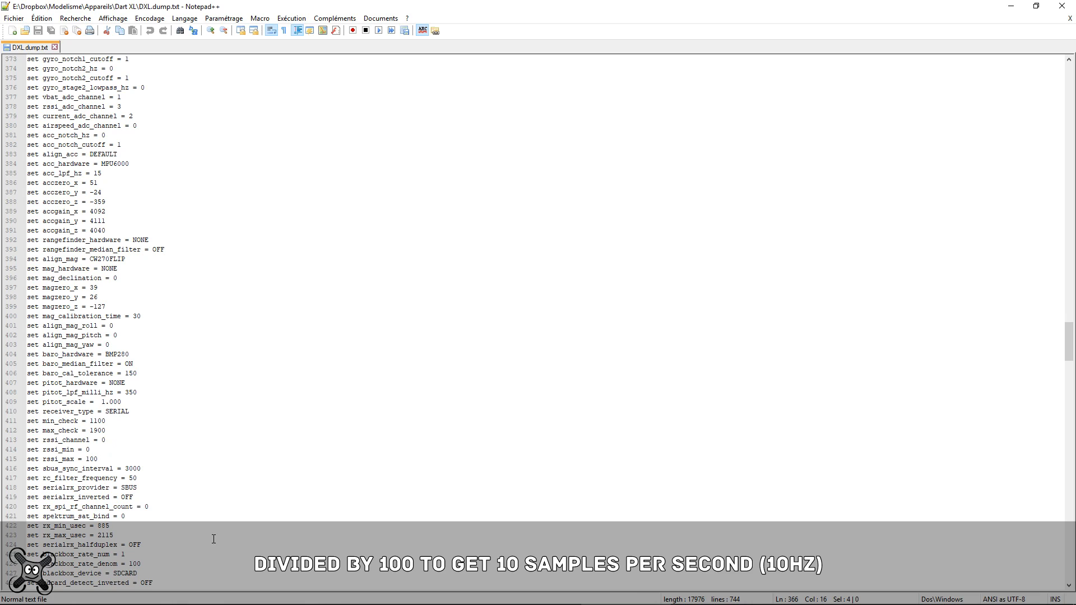
# Step: Divide 1000 by 100 in the Calculator, then check the divisor against the blackbox_rate_denom line in the dump
pyautogui.moveTo(292, 603)
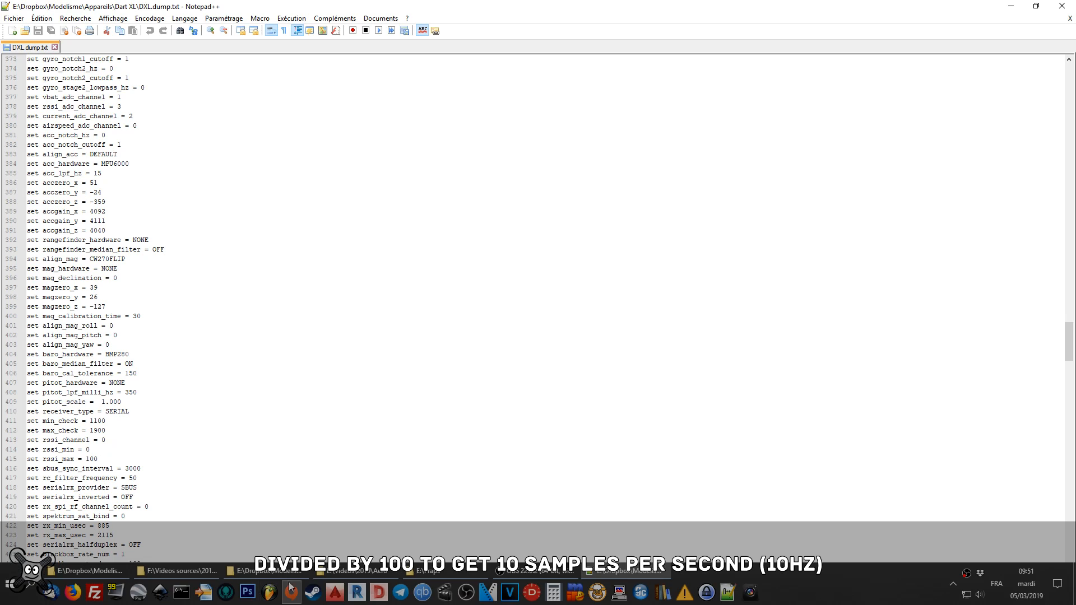
pyautogui.click(554, 596)
pyautogui.write('1000')
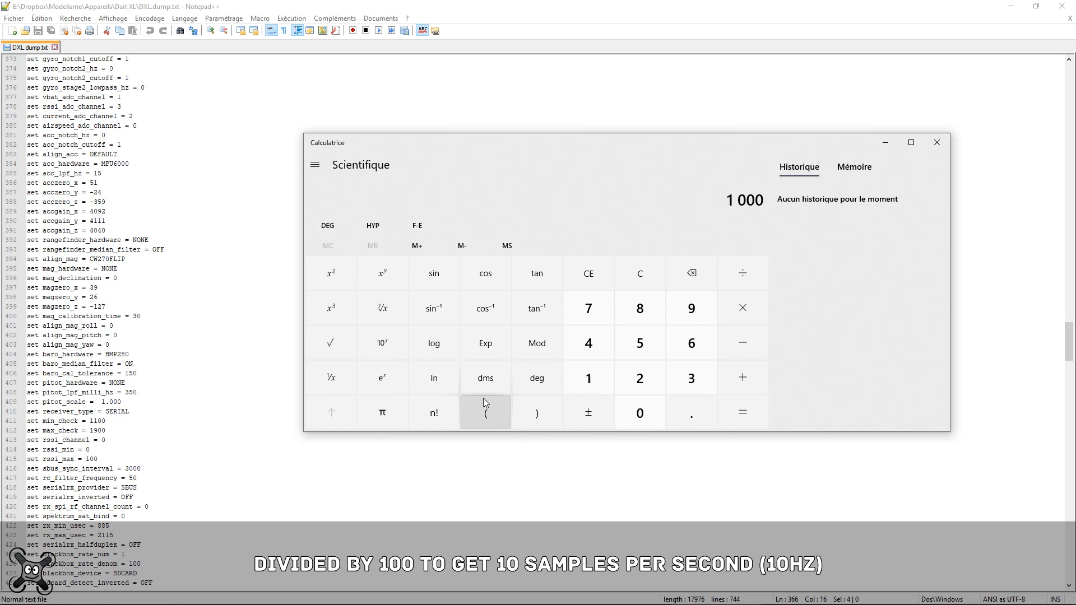
pyautogui.write('/100')
pyautogui.press('Return')
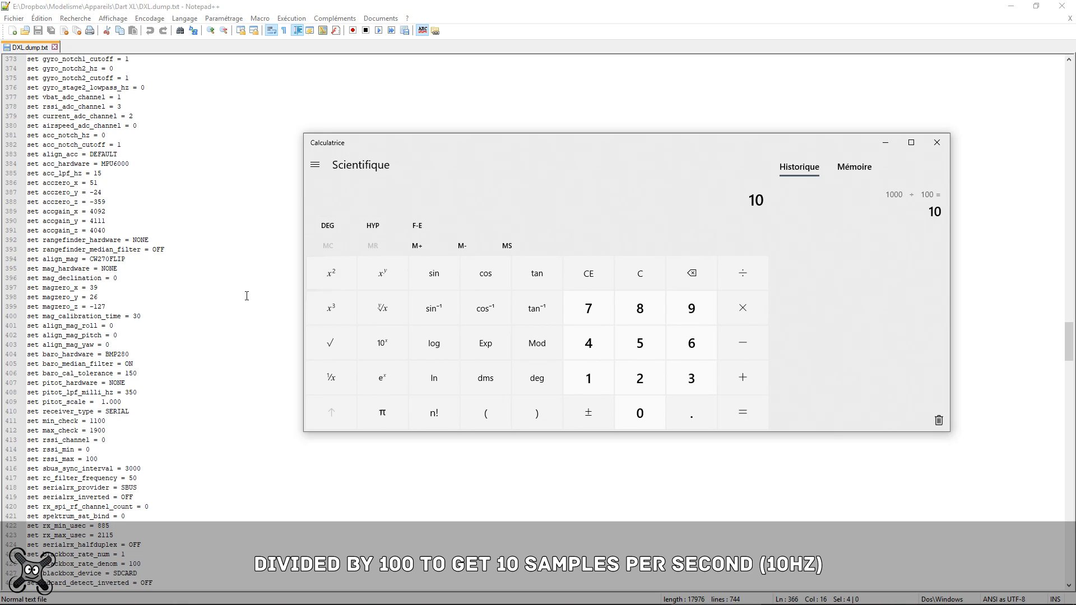
pyautogui.moveTo(624, 147); pyautogui.dragTo(558, 163)
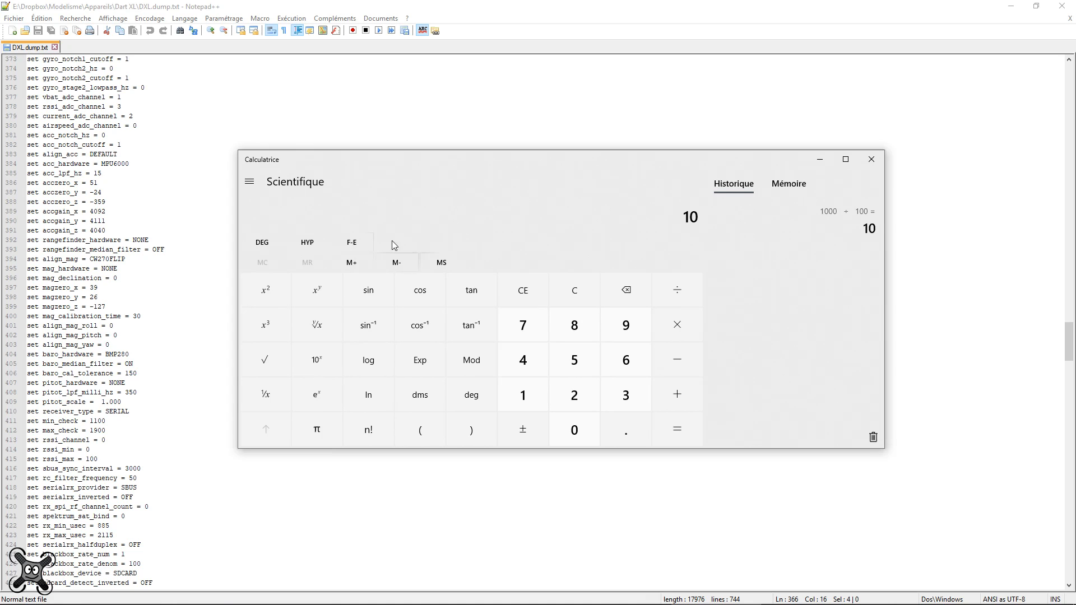
pyautogui.moveTo(142, 563); pyautogui.dragTo(129, 562)
pyautogui.click(135, 563)
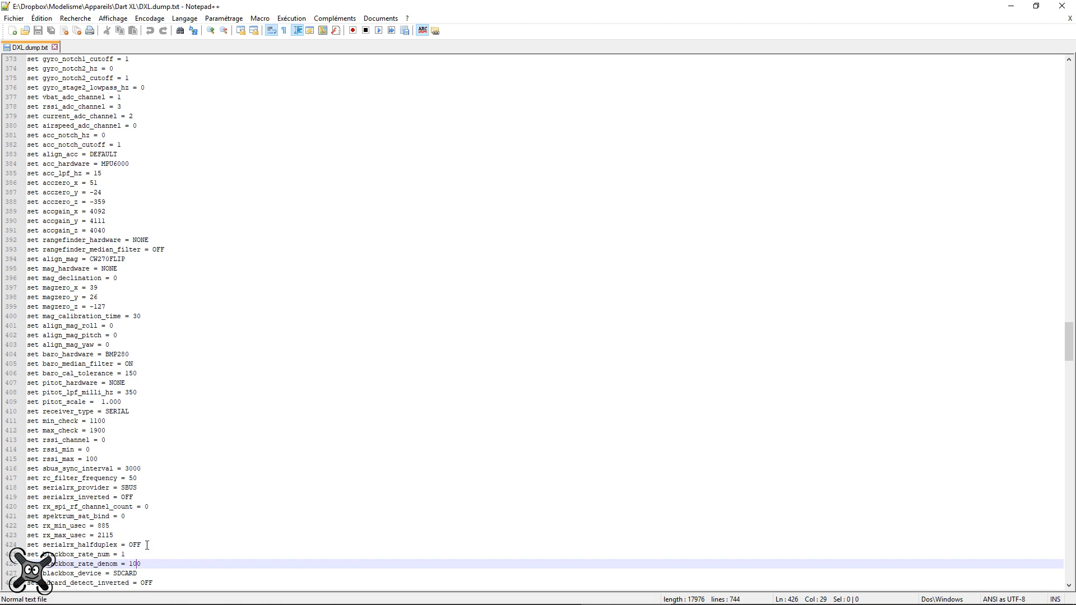
# Step: Open Q5-F405CTR.dump.txt from the FDR220 ANG220 inav folder and locate its looptime setting
pyautogui.click(1010, 7)
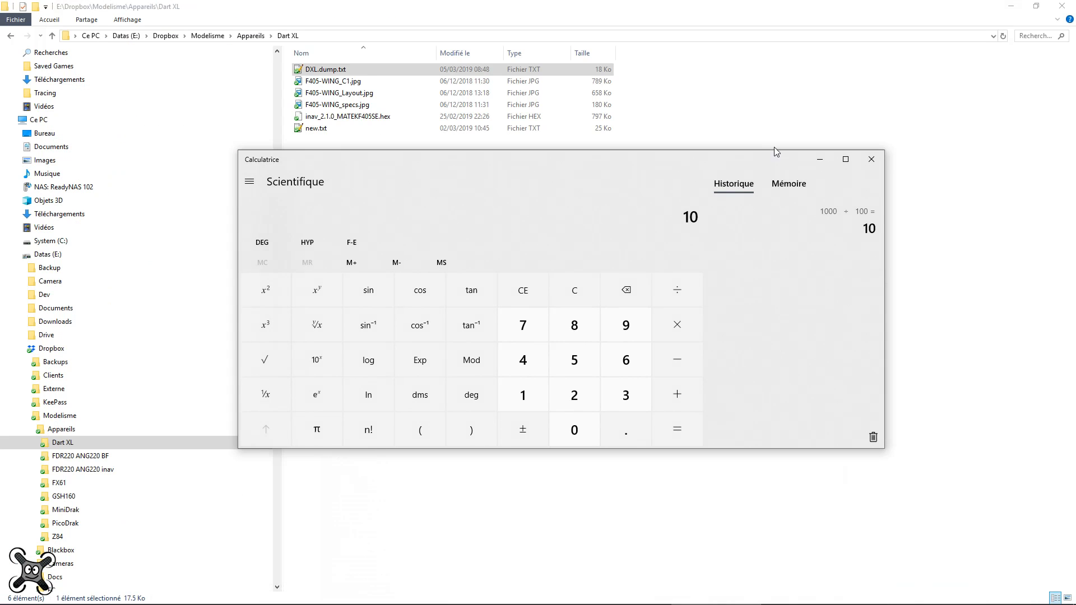
pyautogui.click(137, 464)
pyautogui.click(134, 470)
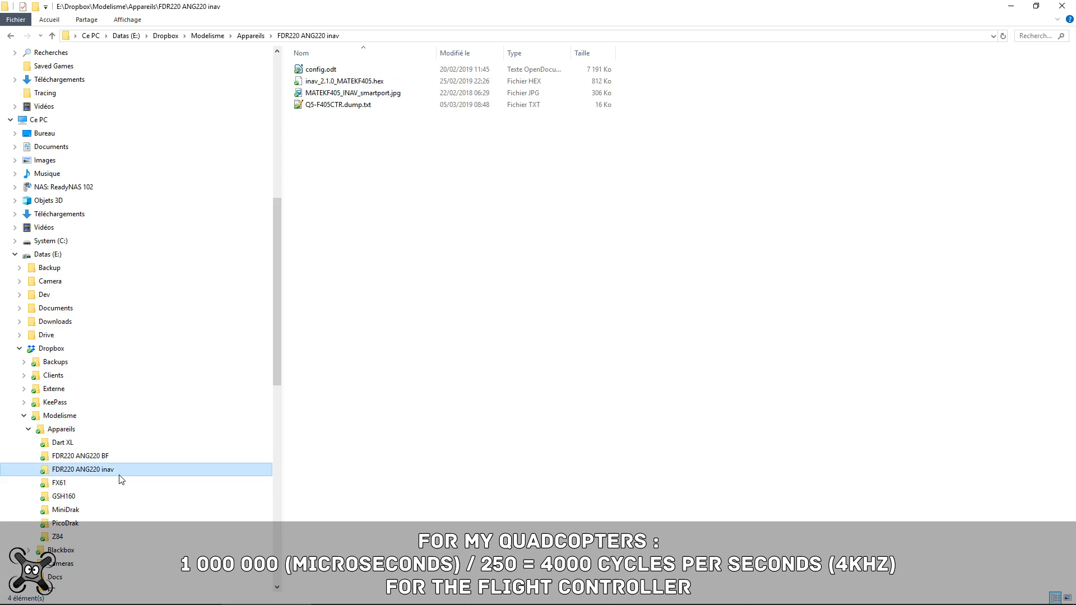
pyautogui.doubleClick(359, 106)
pyautogui.scroll(-20, 275, 303)
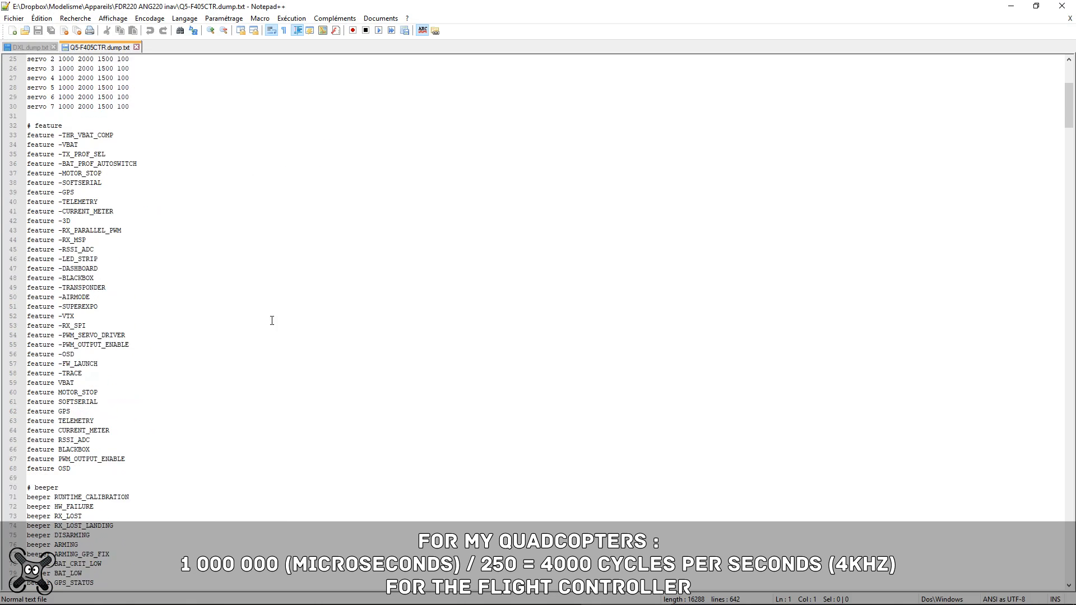
pyautogui.scroll(8, 236, 365)
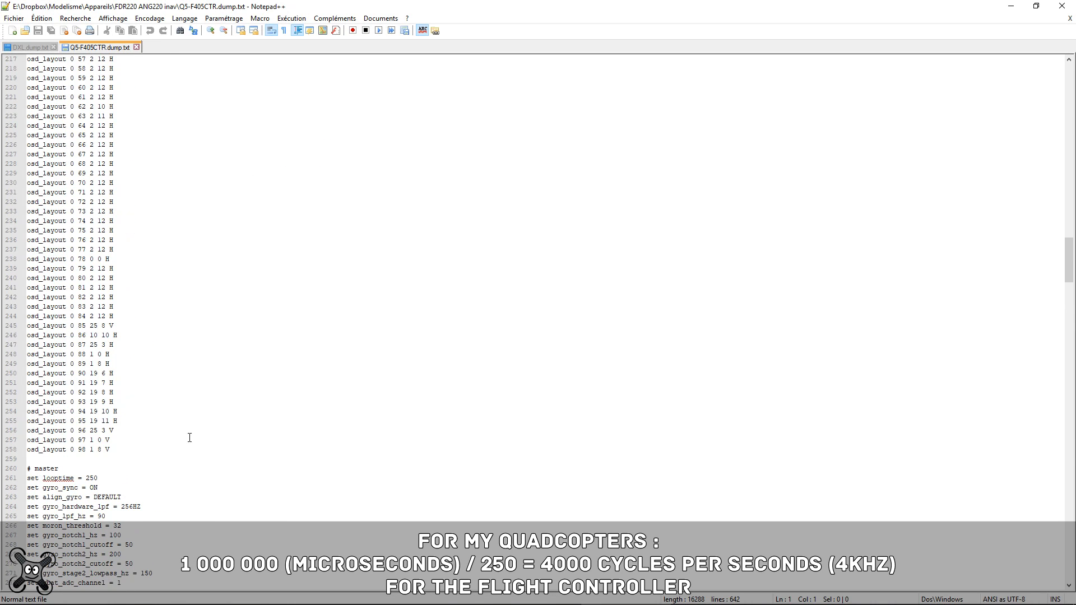
pyautogui.click(86, 477)
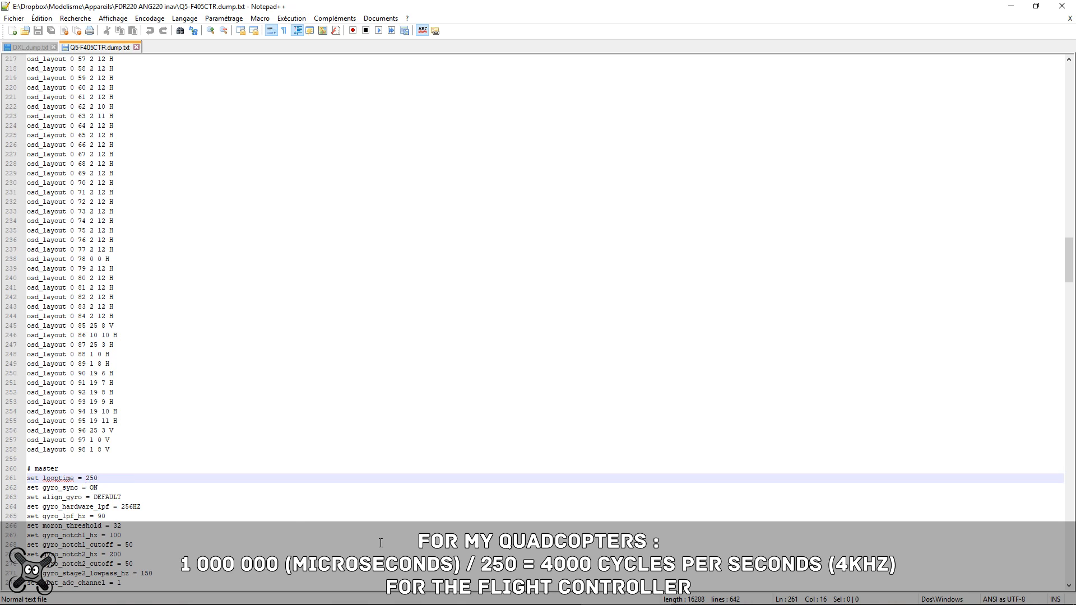
# Step: Switch to the Calculator and divide 1000000 by 250
pyautogui.click(697, 585)
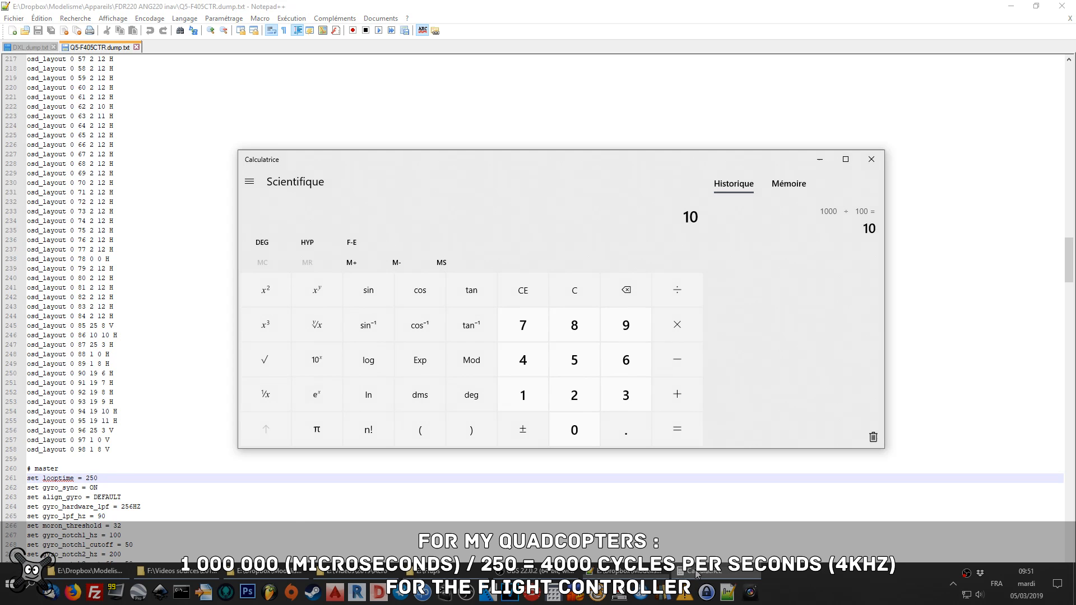
pyautogui.write('100000')
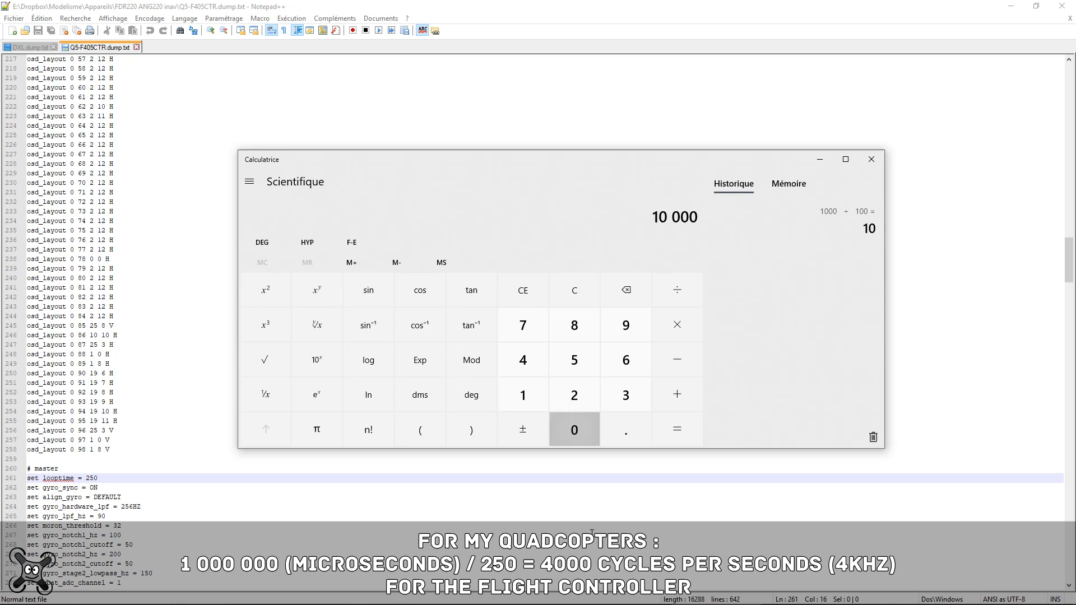
pyautogui.write('0')
pyautogui.press('/')
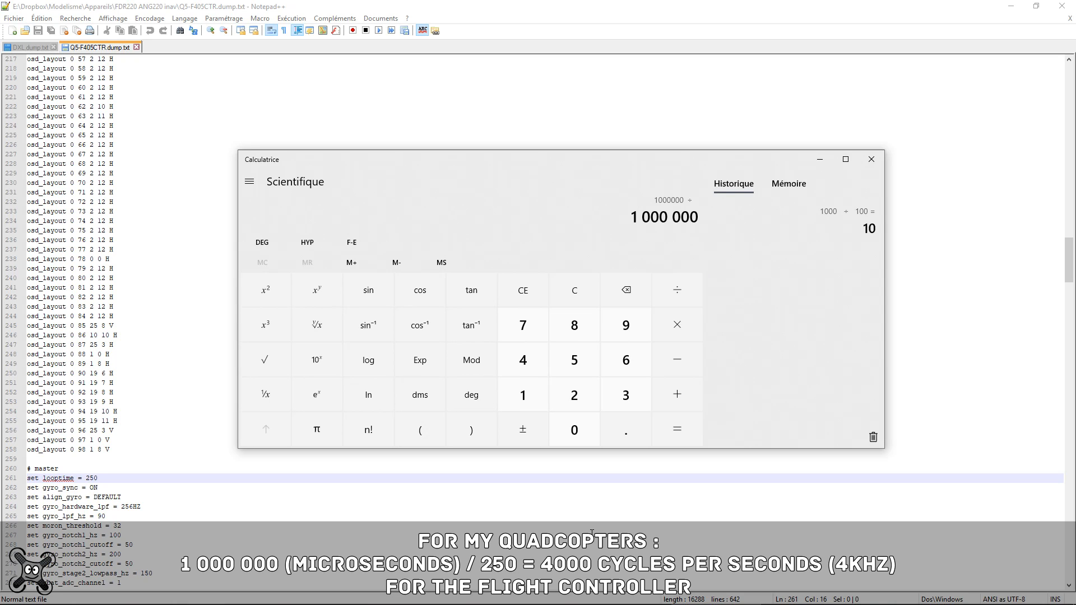
pyautogui.write('250')
pyautogui.press('Return')
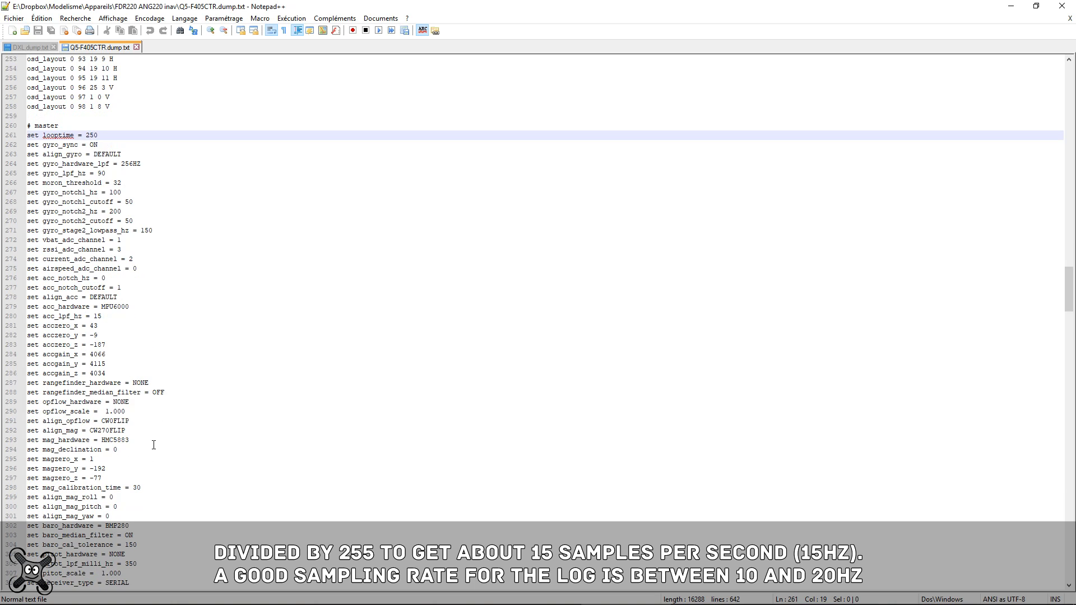
# Step: Locate blackbox_rate_denom in the quadcopter dump and divide the 4000 in the Calculator by 255
pyautogui.doubleClick(137, 507)
pyautogui.click(141, 506)
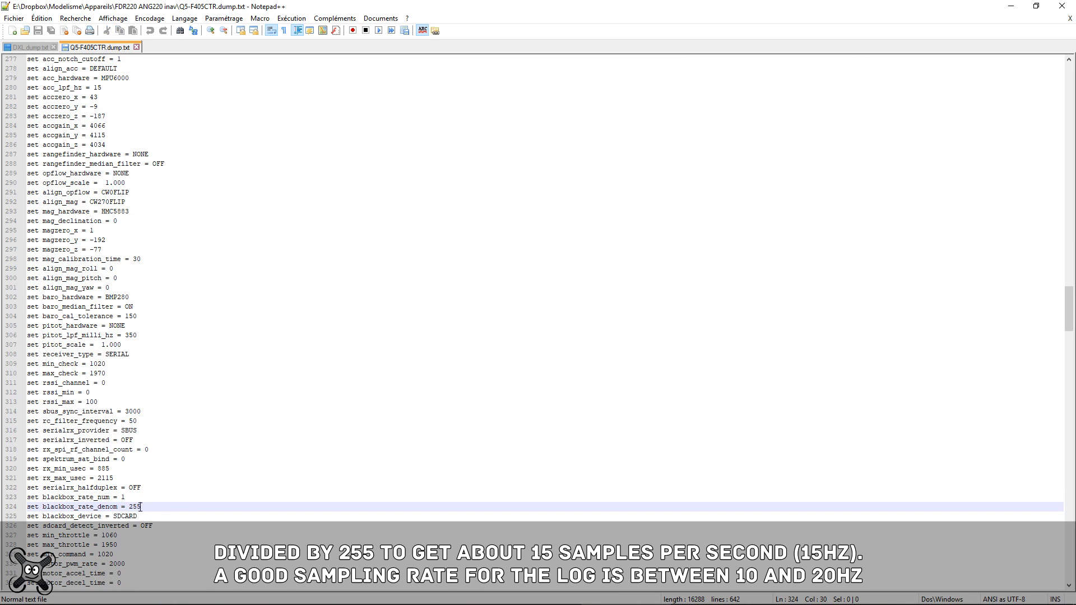
pyautogui.click(695, 570)
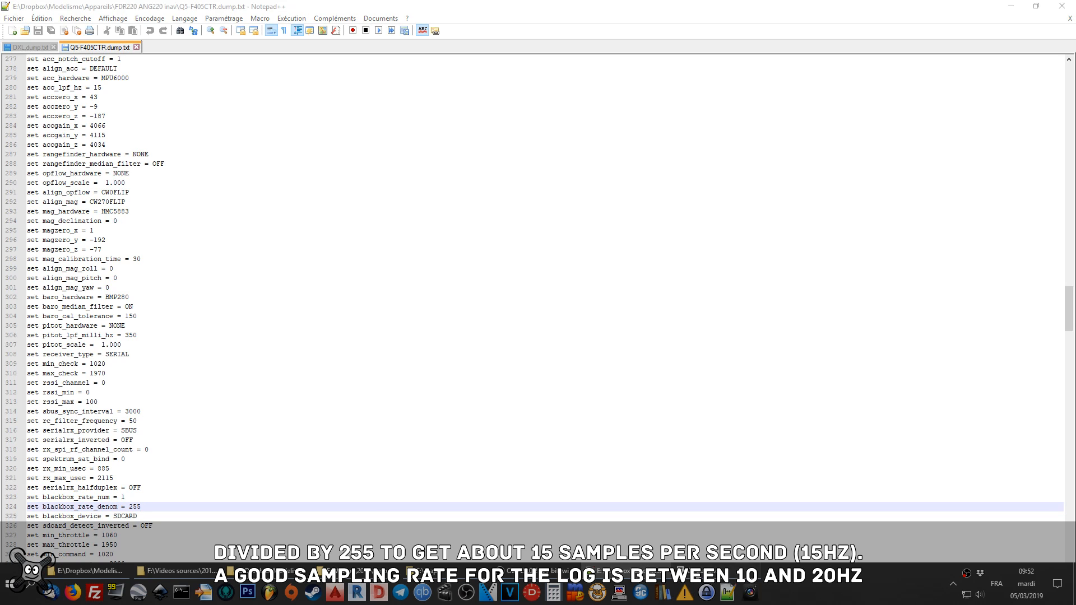
pyautogui.write('255')
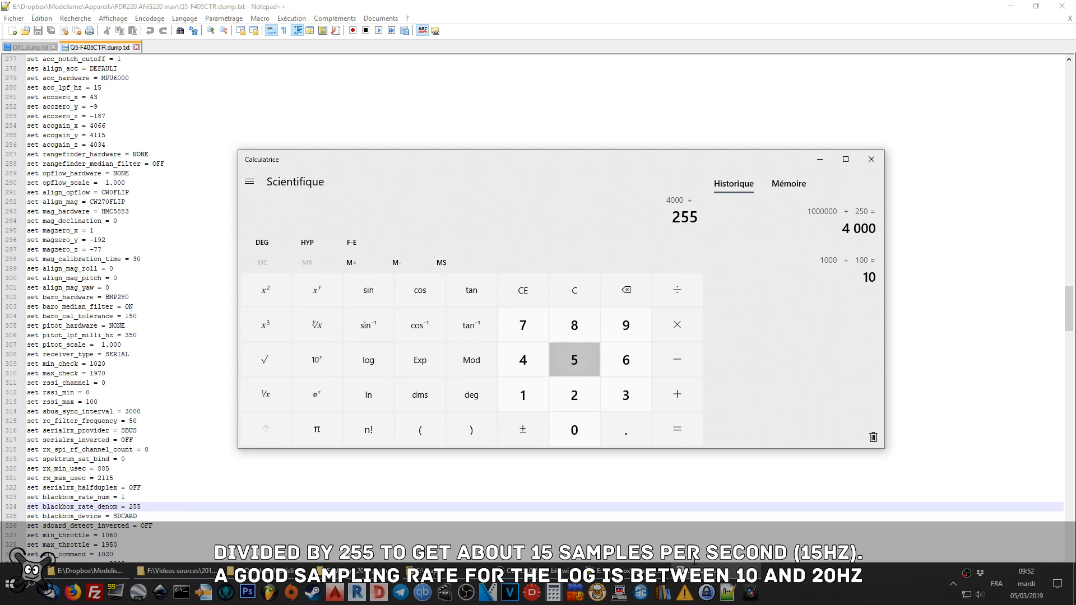
pyautogui.press('Return')
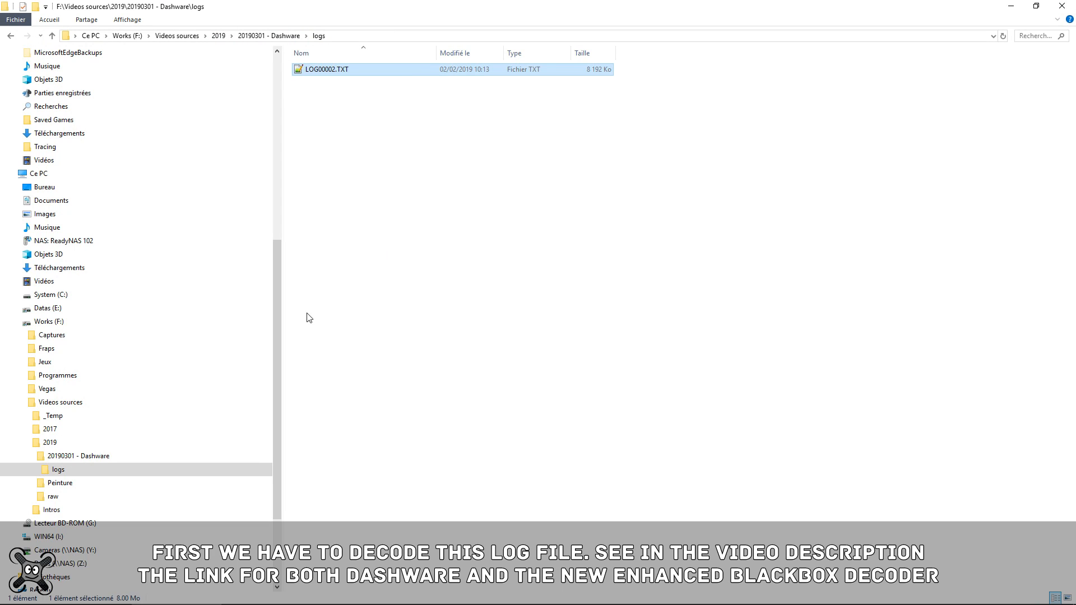
# Step: Switch to File Explorer and select the Dashware and Decode BB folders inside the Blackbox folder
pyautogui.moveTo(284, 328); pyautogui.dragTo(358, 324)
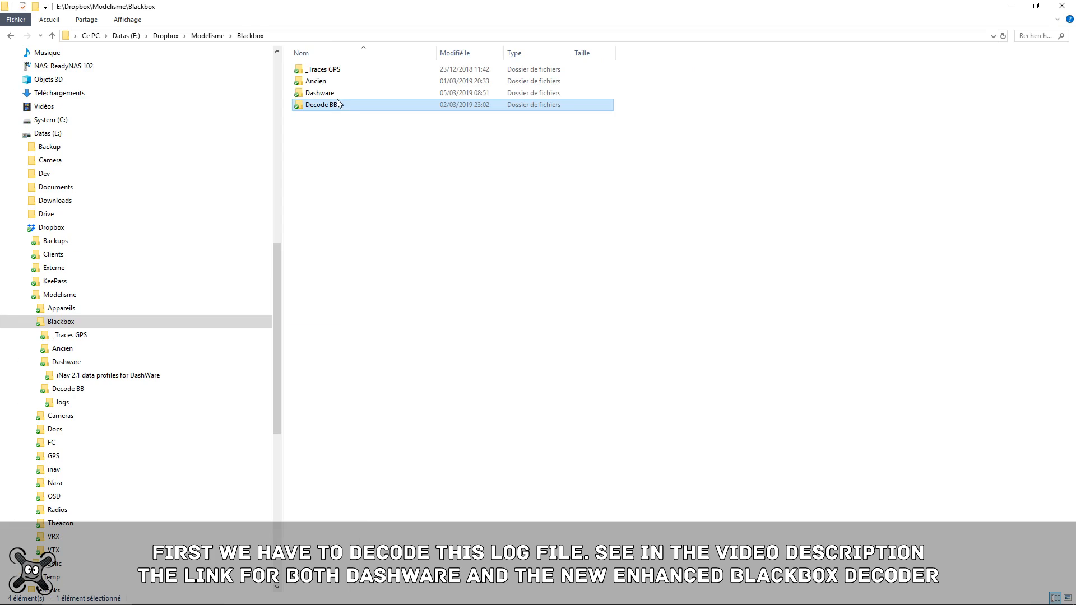
pyautogui.press('Up')
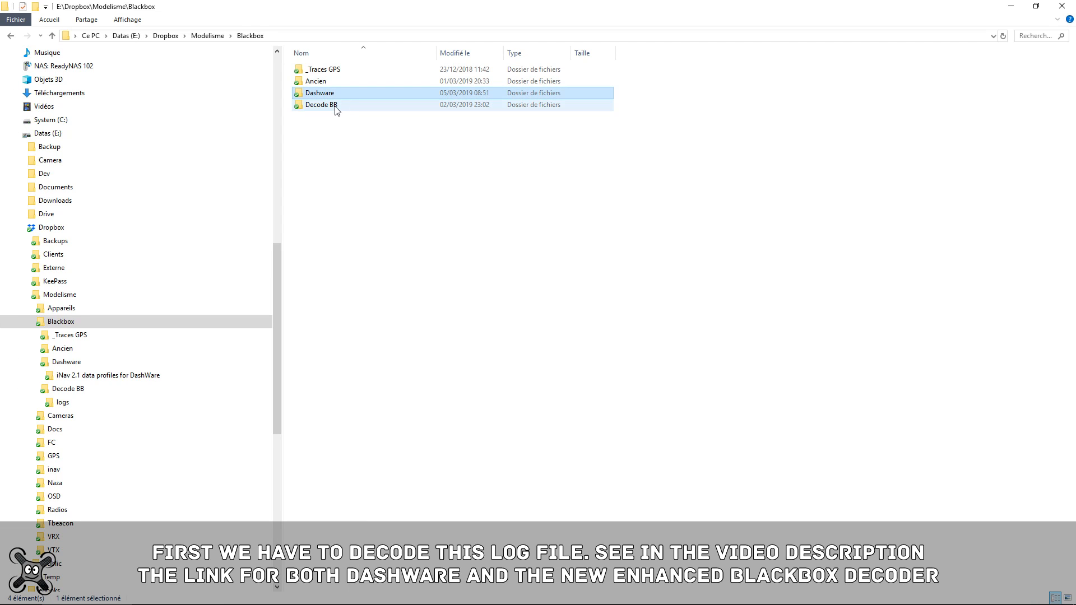
pyautogui.keyDown('ctrl'); pyautogui.click(335, 105); pyautogui.keyUp('ctrl')
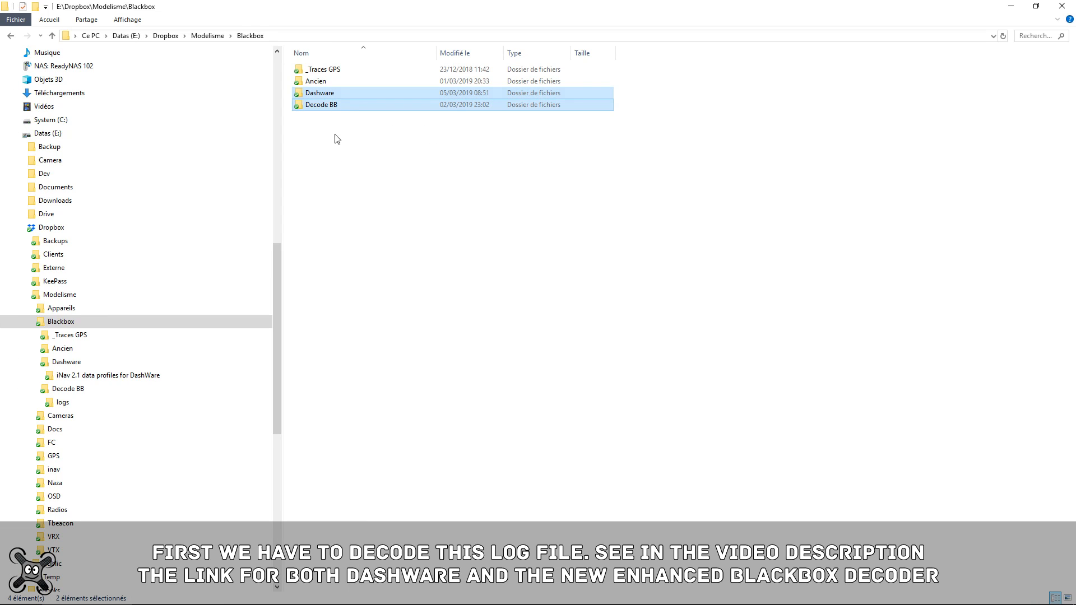
# Step: Open the Dashware folder, point out DashWare_1.9.1.exe, and open the "iNav 2.1 data profiles for DashWare" subfolder
pyautogui.click(322, 93)
pyautogui.doubleClick(322, 93)
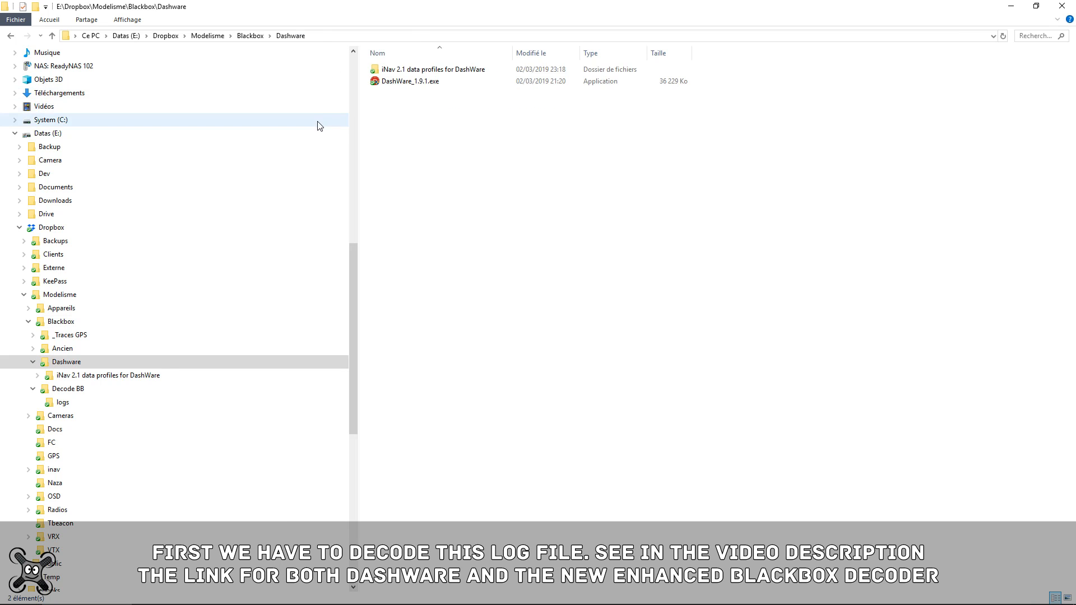
pyautogui.click(398, 86)
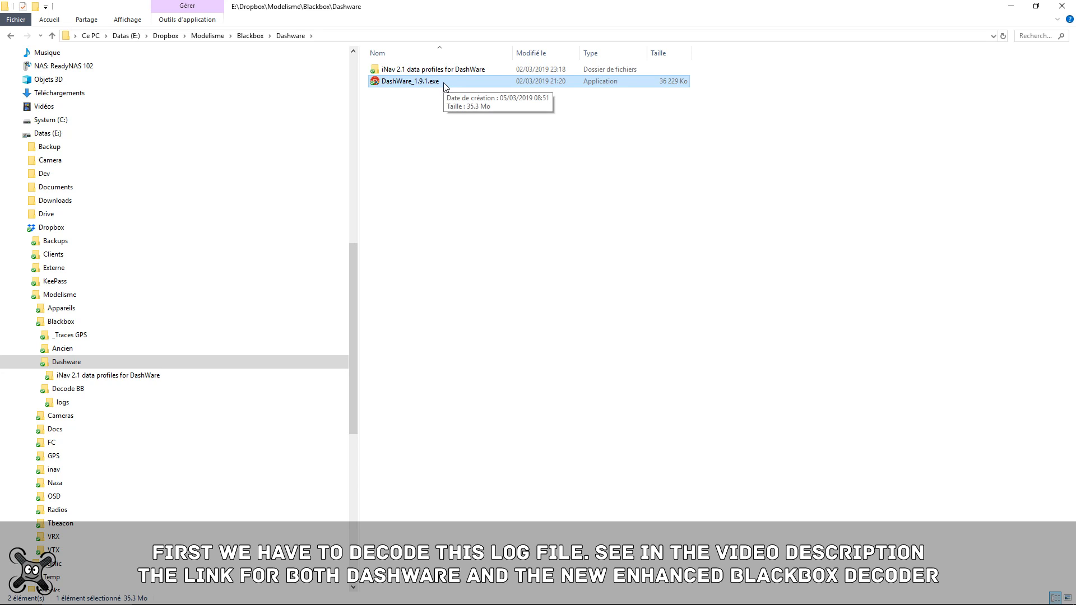
pyautogui.click(428, 91)
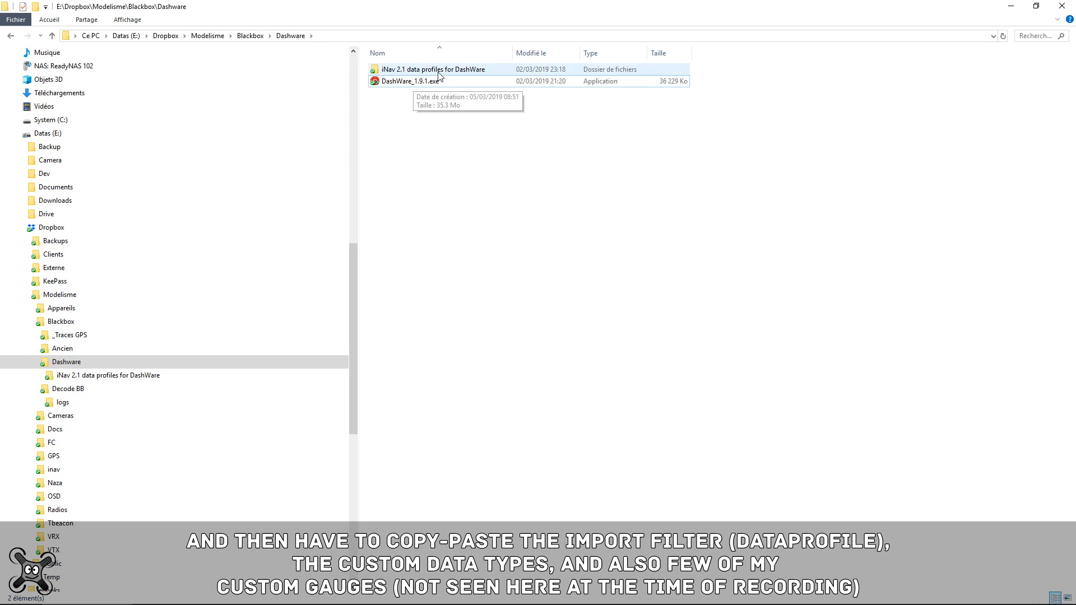
pyautogui.doubleClick(439, 70)
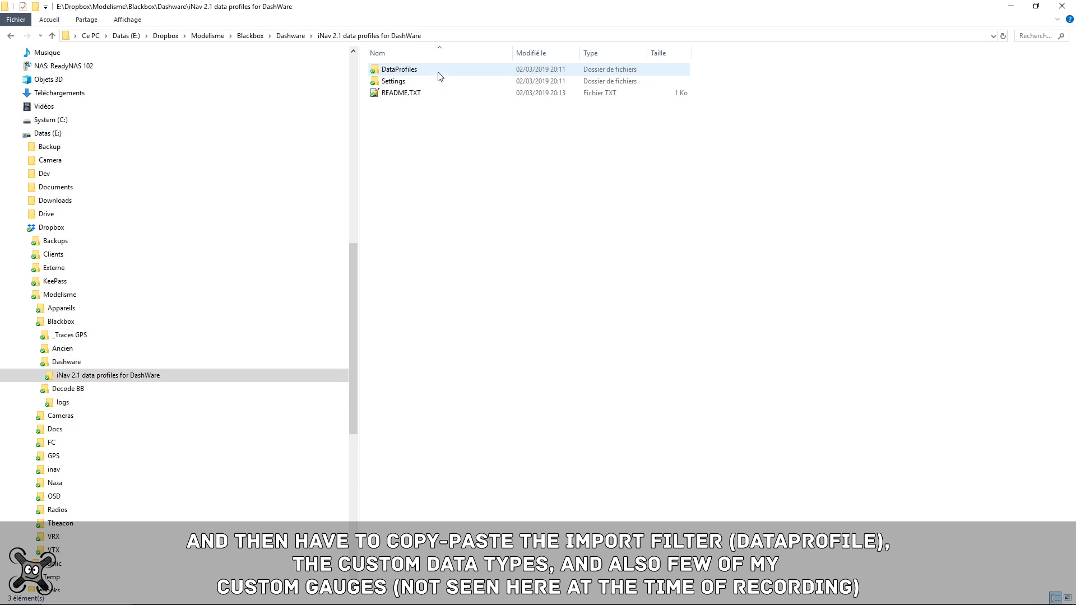
# Step: Open the data profile package's Settings folder, then the matching Settings folder in Documents\DashWare, to see where the custom data types belong
pyautogui.doubleClick(409, 82)
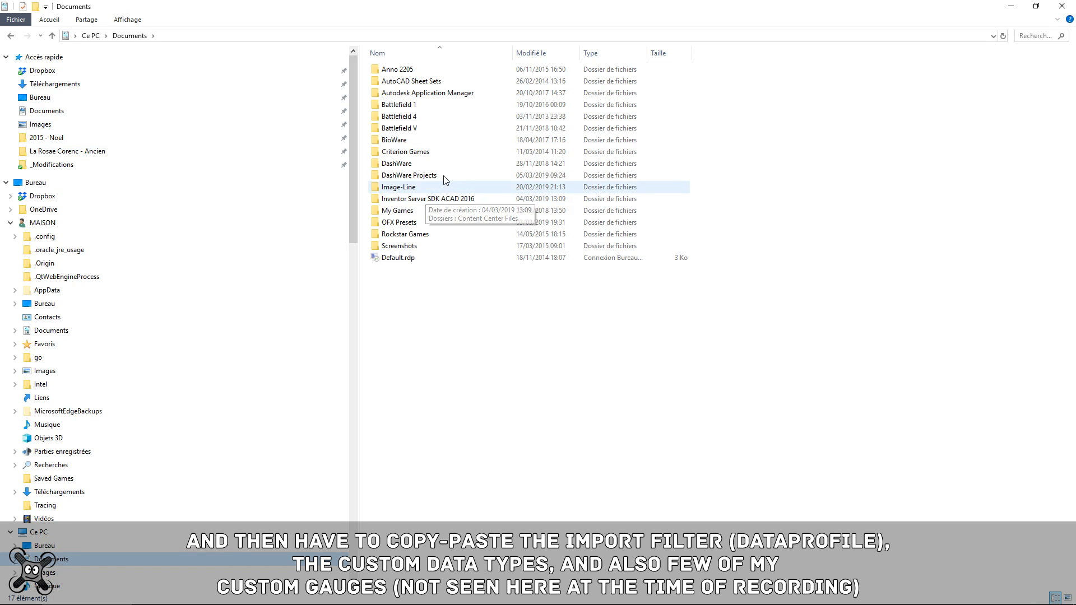
pyautogui.doubleClick(442, 166)
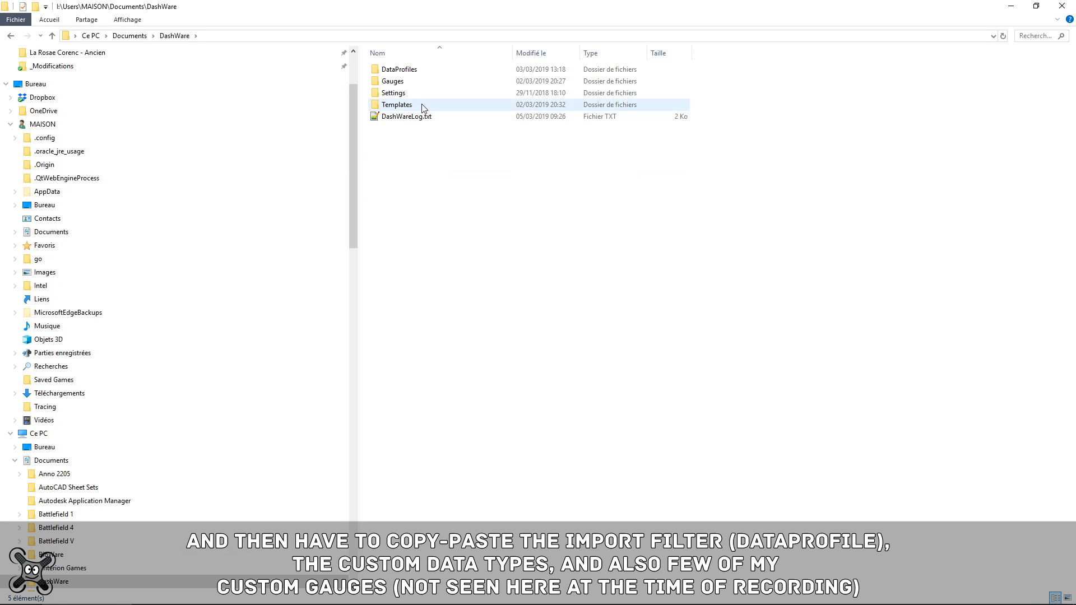
pyautogui.doubleClick(419, 94)
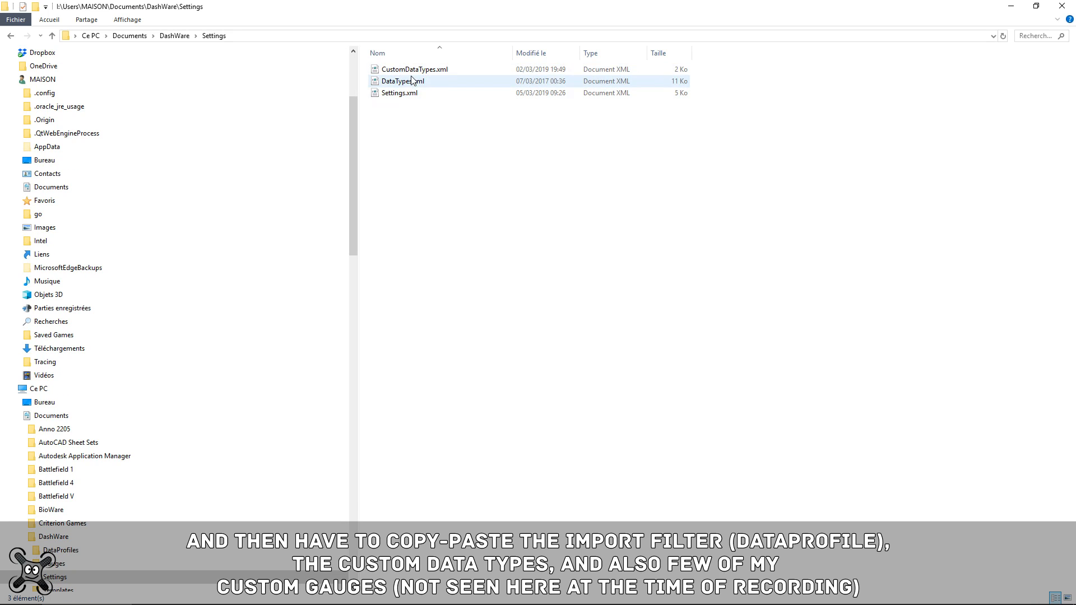
# Step: Show the package's DataProfiles folder, then open Documents\DashWare\DataProfiles and select INAV21.xml there
pyautogui.moveTo(357, 142); pyautogui.dragTo(355, 334)
pyautogui.click(130, 402)
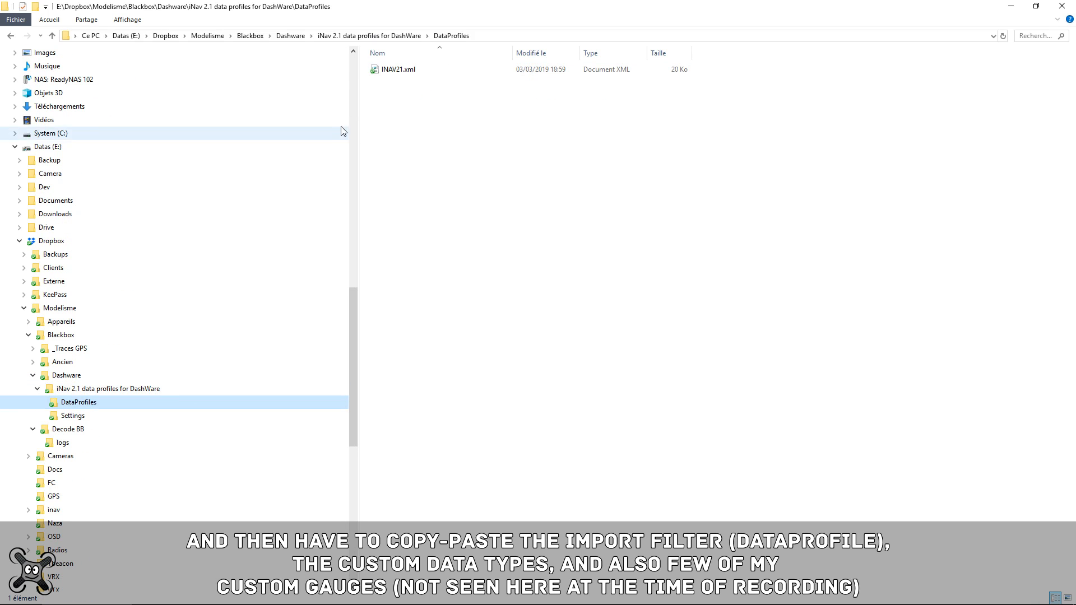
pyautogui.moveTo(352, 297); pyautogui.dragTo(357, 88)
pyautogui.click(407, 167)
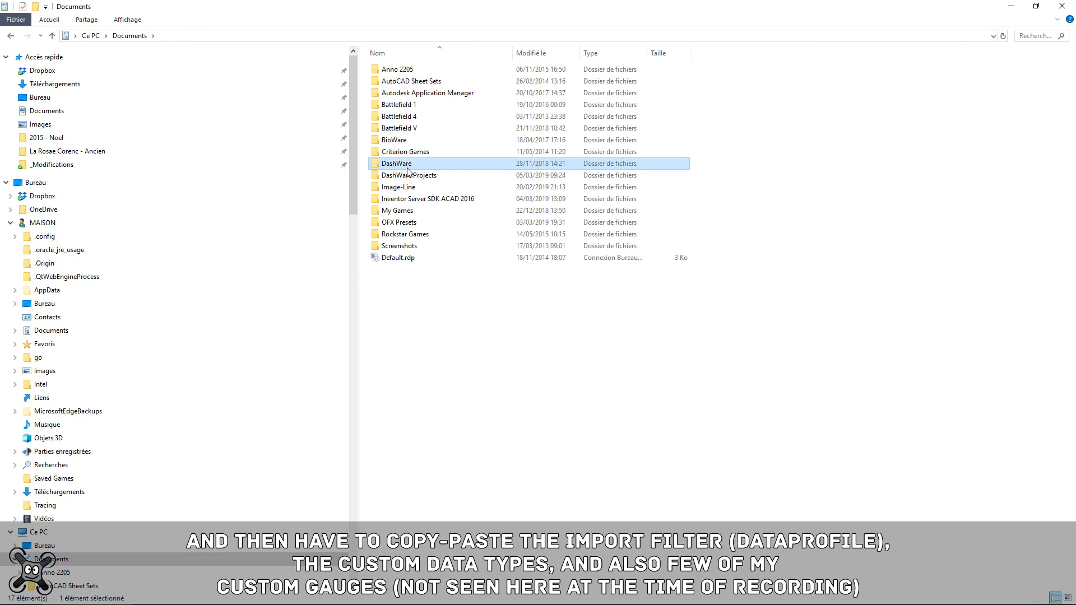
pyautogui.doubleClick(407, 167)
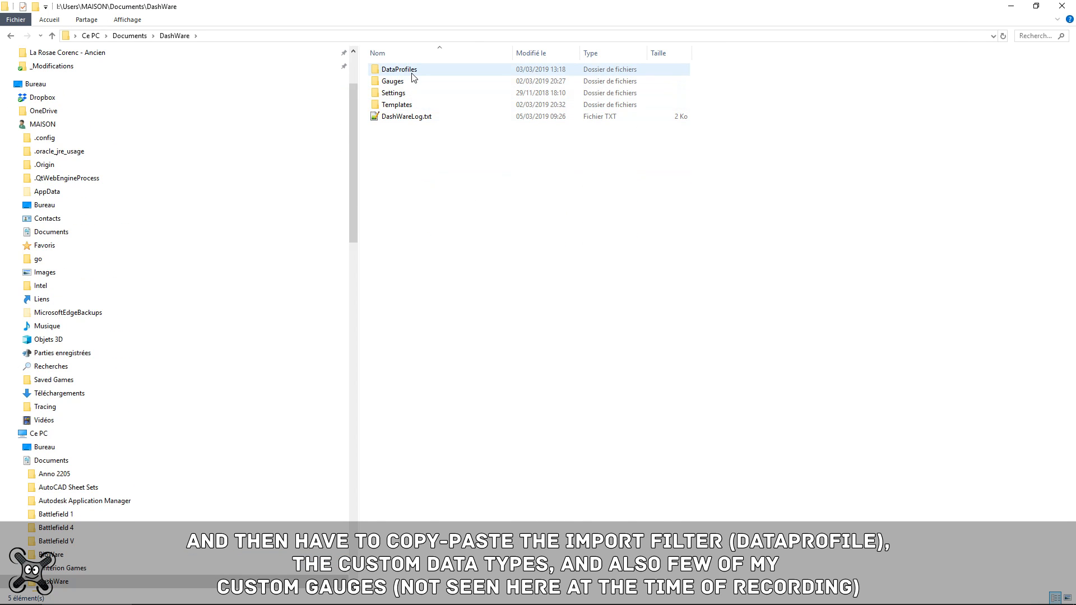
pyautogui.doubleClick(404, 68)
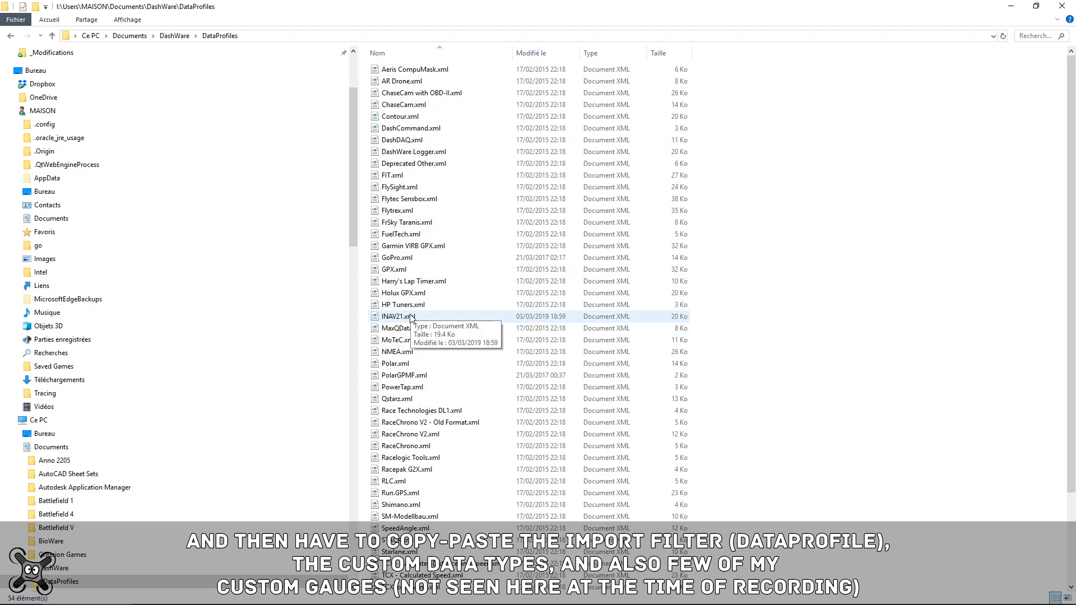
pyautogui.click(401, 317)
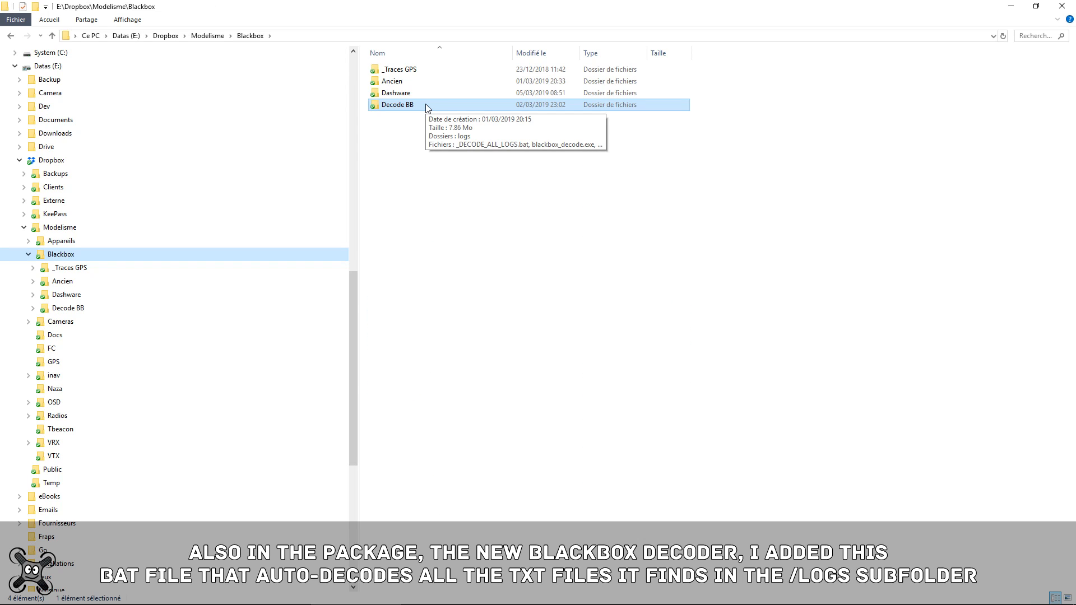
# Step: Open the Decode BB folder inside Blackbox and open _DECODE_ALL_LOGS.bat in Notepad++
pyautogui.doubleClick(425, 103)
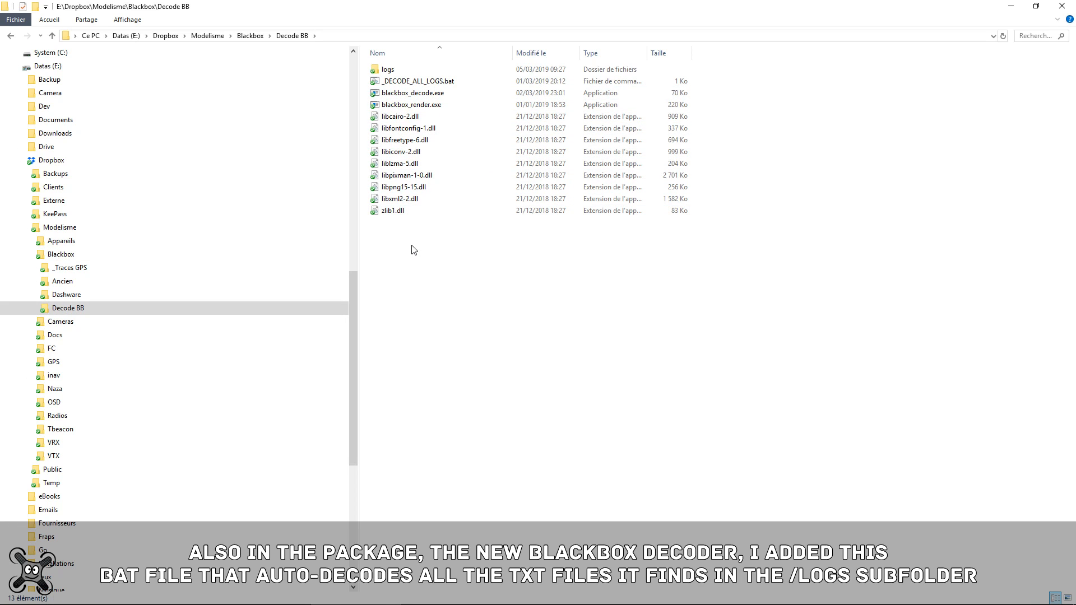
pyautogui.click(428, 84)
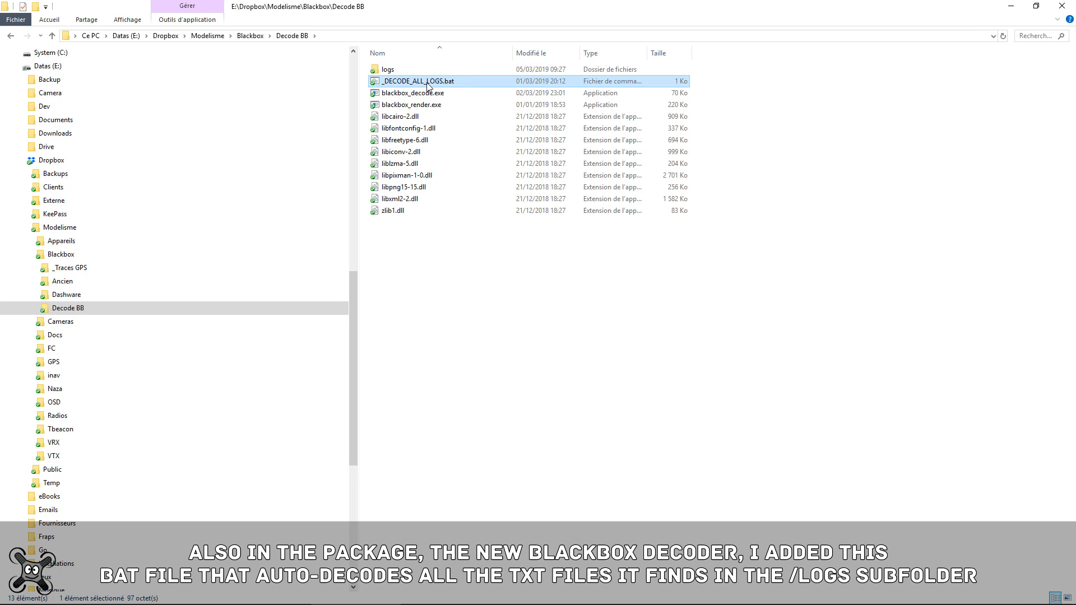
pyautogui.rightClick(427, 84)
pyautogui.click(363, 155)
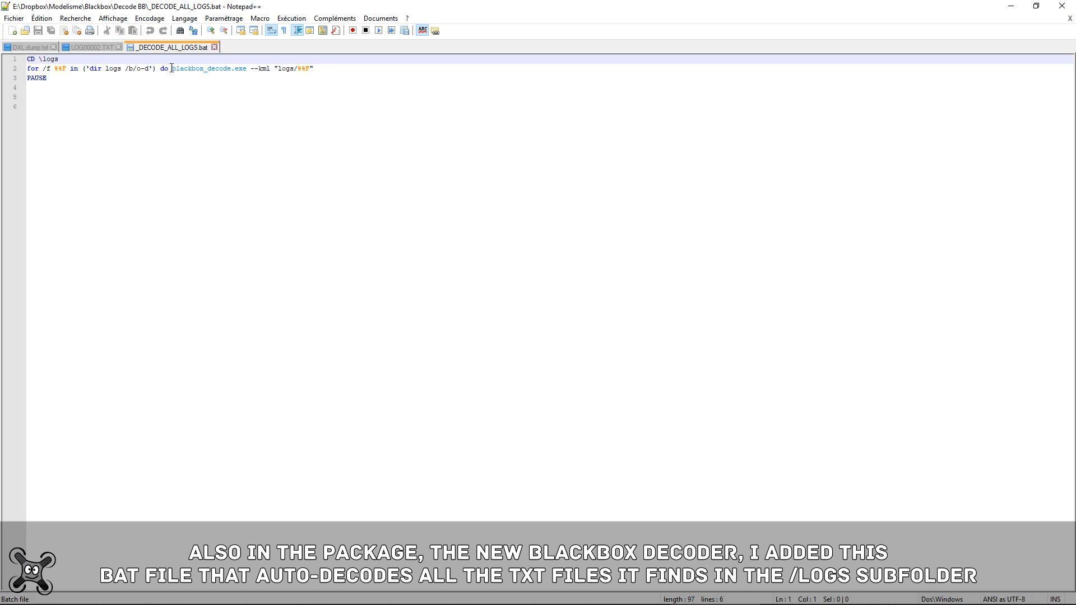
# Step: Highlight the blackbox_decode.exe call and its --kml option in the batch file, then close the open files and Notepad++
pyautogui.moveTo(172, 69); pyautogui.dragTo(254, 68)
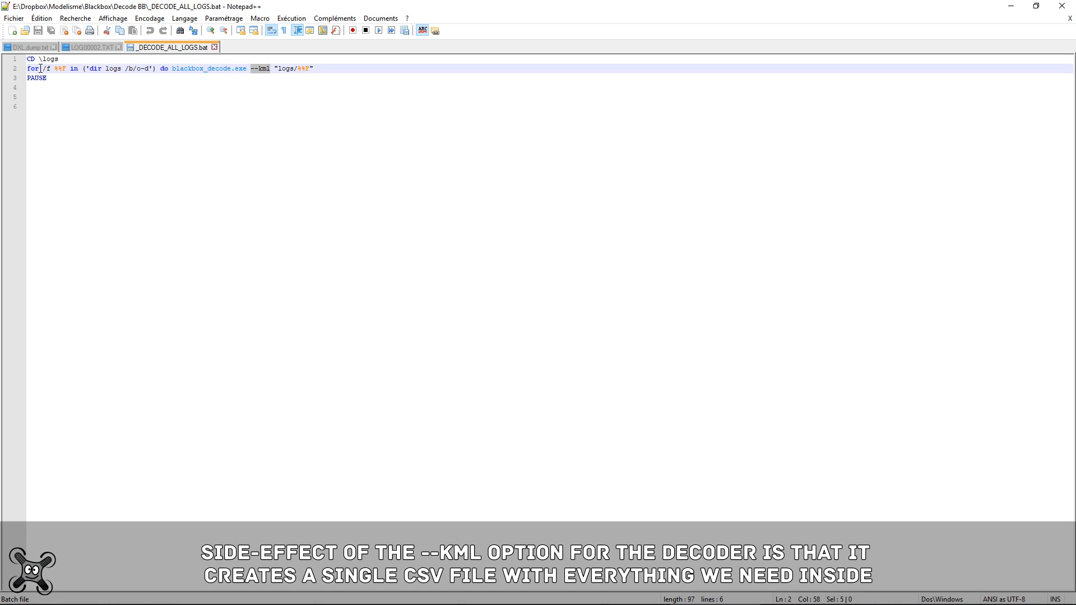
pyautogui.click(214, 47)
pyautogui.click(1070, 18)
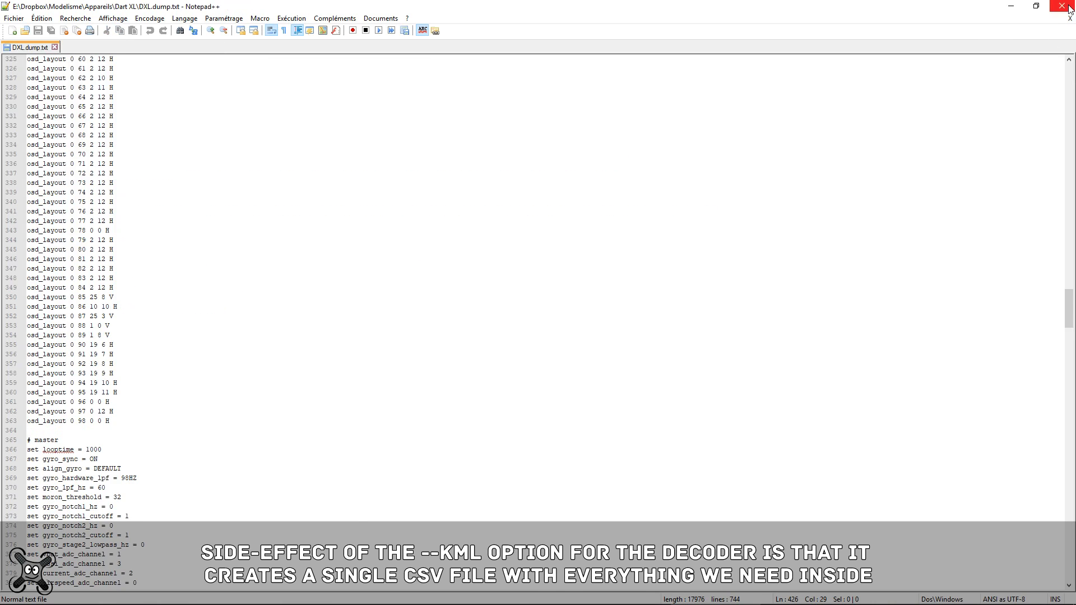
pyautogui.click(1069, 18)
# Step: Copy LOG00002.TXT from the "20190301 - Dashware\logs" folder into the logs subfolder of Decode BB
pyautogui.click(174, 571)
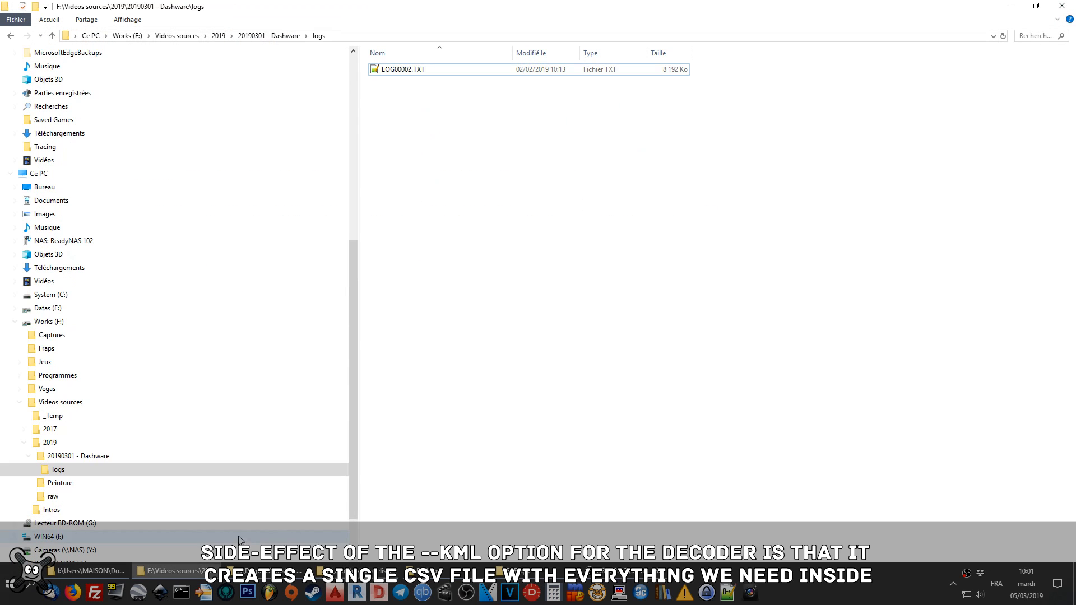
pyautogui.rightClick(428, 69)
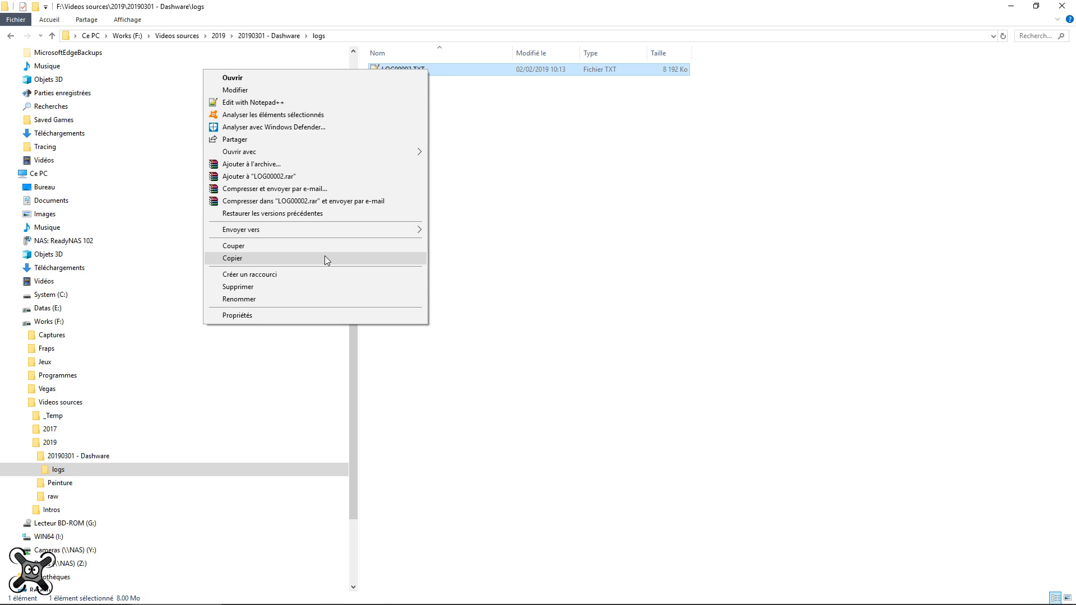
pyautogui.click(324, 256)
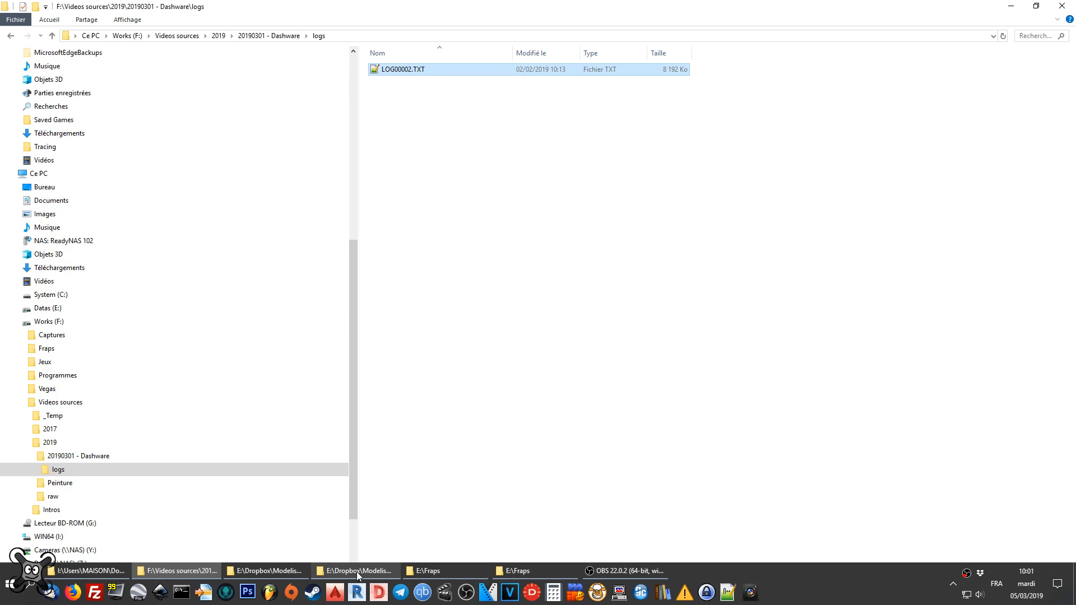
pyautogui.click(356, 571)
pyautogui.click(410, 67)
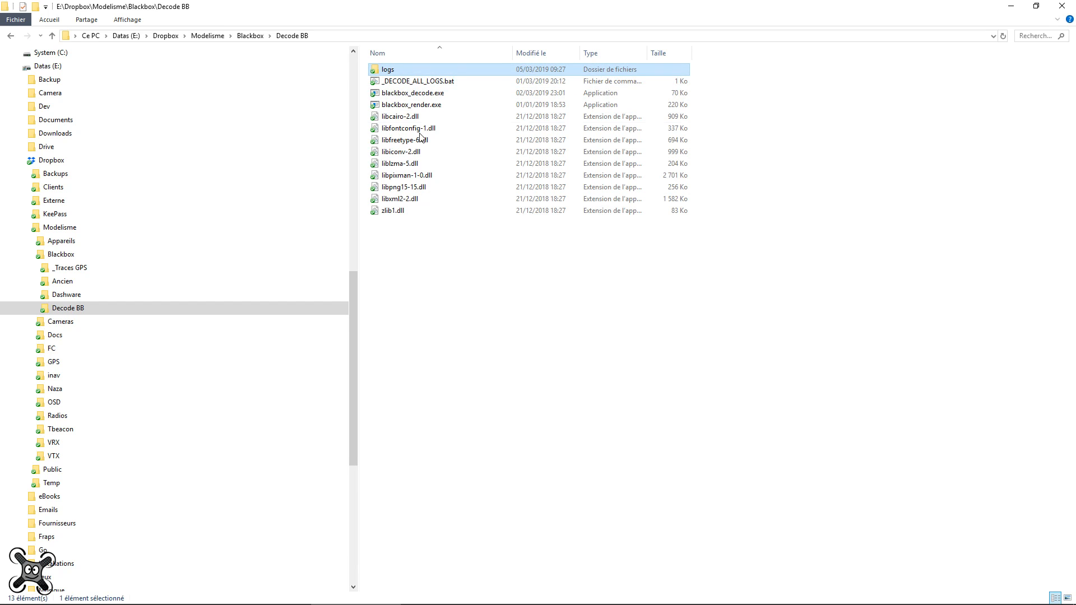
pyautogui.doubleClick(401, 72)
pyautogui.rightClick(407, 153)
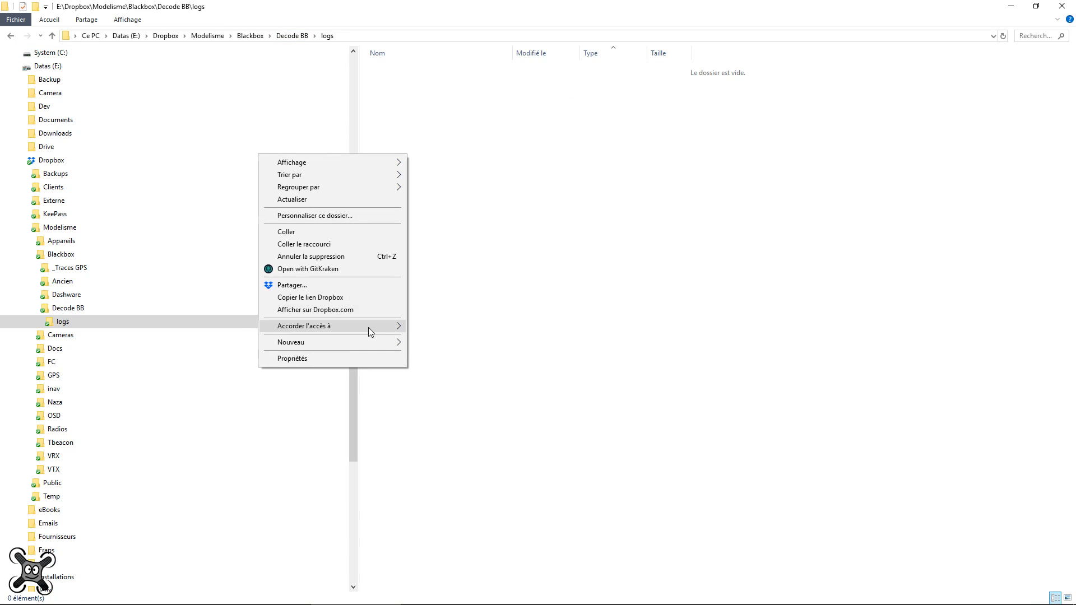
pyautogui.click(329, 232)
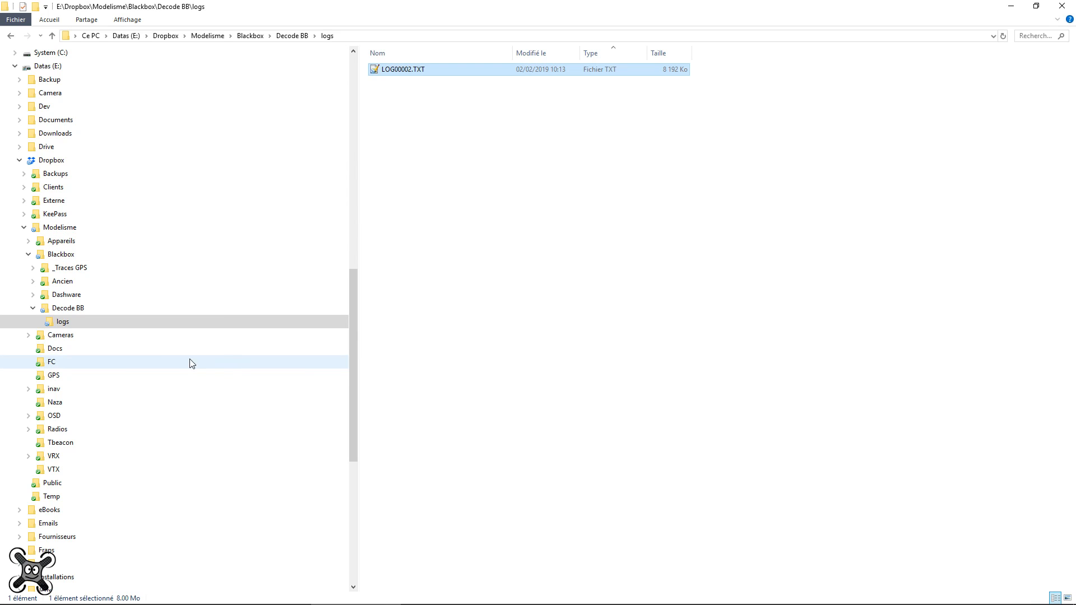
# Step: Run _DECODE_ALL_LOGS.bat in the Decode BB folder to decode the log, and open the logs subfolder
pyautogui.click(88, 310)
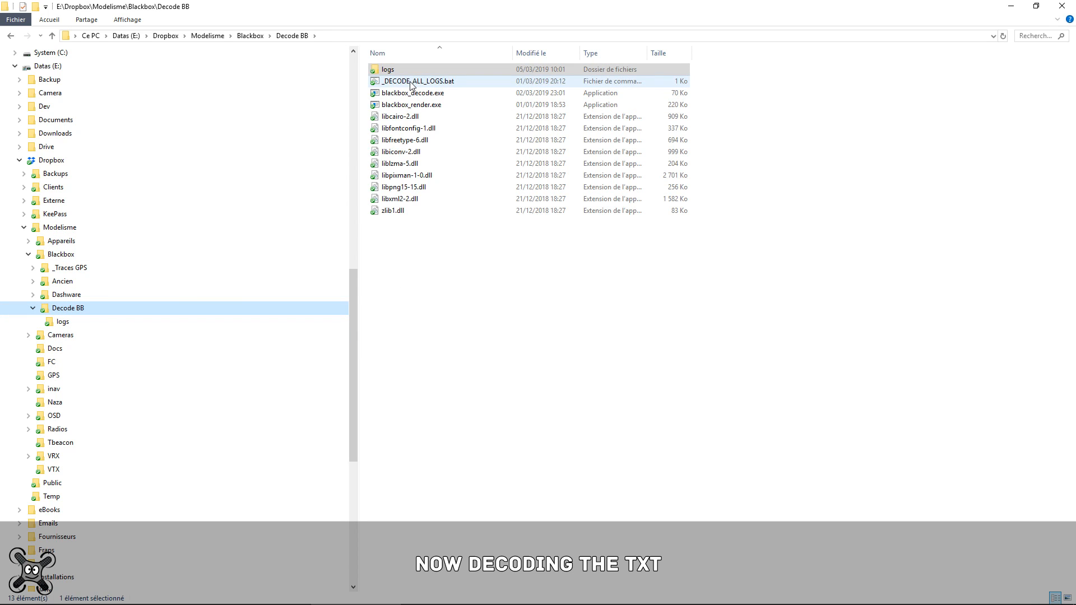
pyautogui.doubleClick(414, 81)
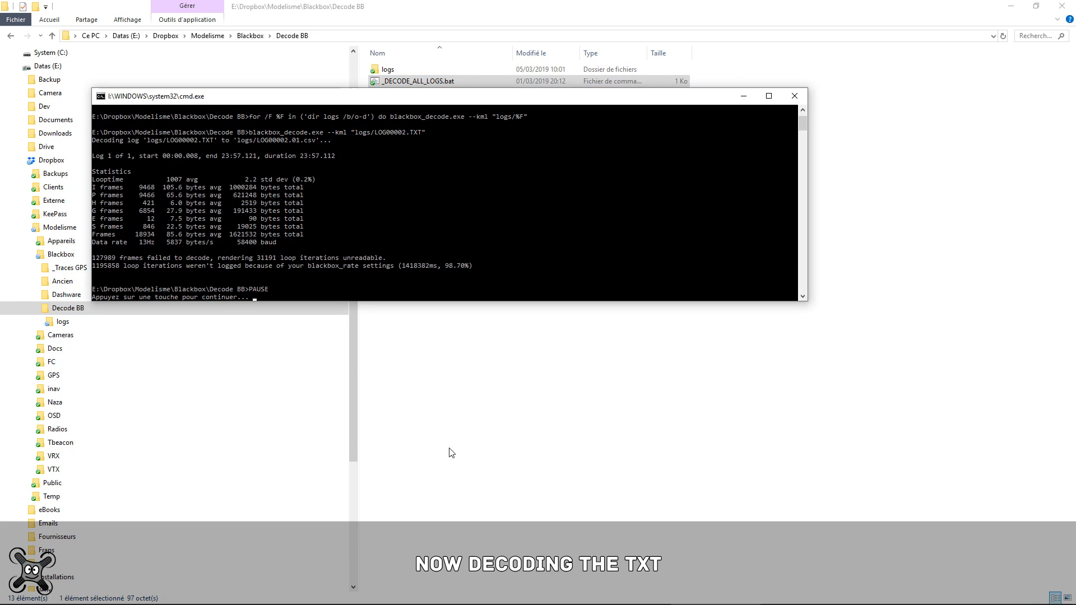
pyautogui.doubleClick(398, 70)
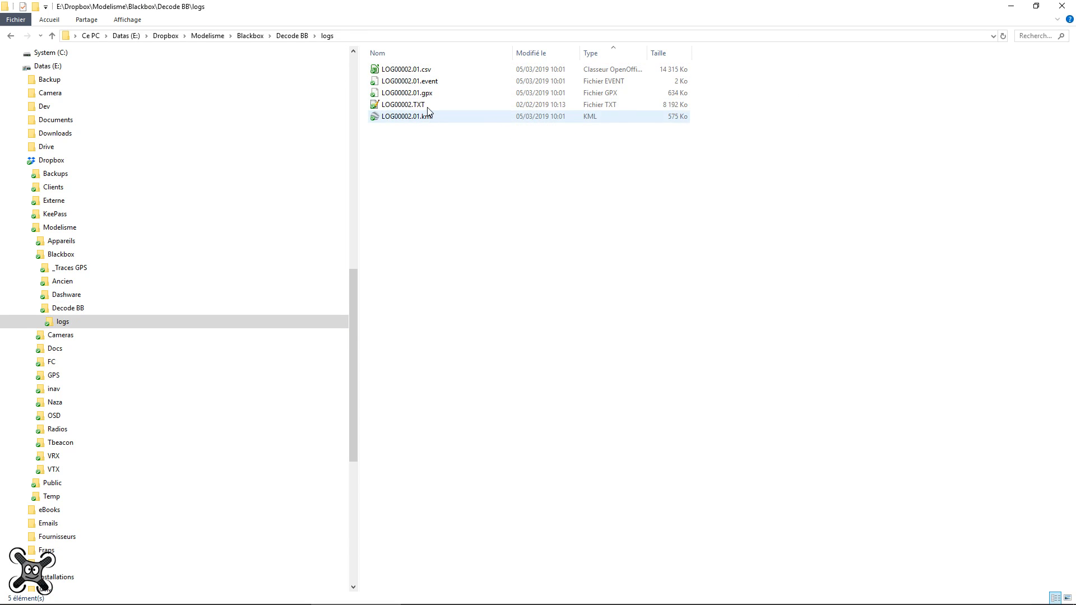
# Step: Delete the decoded LOG00002.01.event and LOG00002.01.gpx files from the logs folder
pyautogui.click(449, 104)
pyautogui.click(447, 96)
pyautogui.keyDown('ctrl'); pyautogui.click(442, 117); pyautogui.keyUp('ctrl')
pyautogui.keyDown('ctrl'); pyautogui.click(435, 78); pyautogui.keyUp('ctrl')
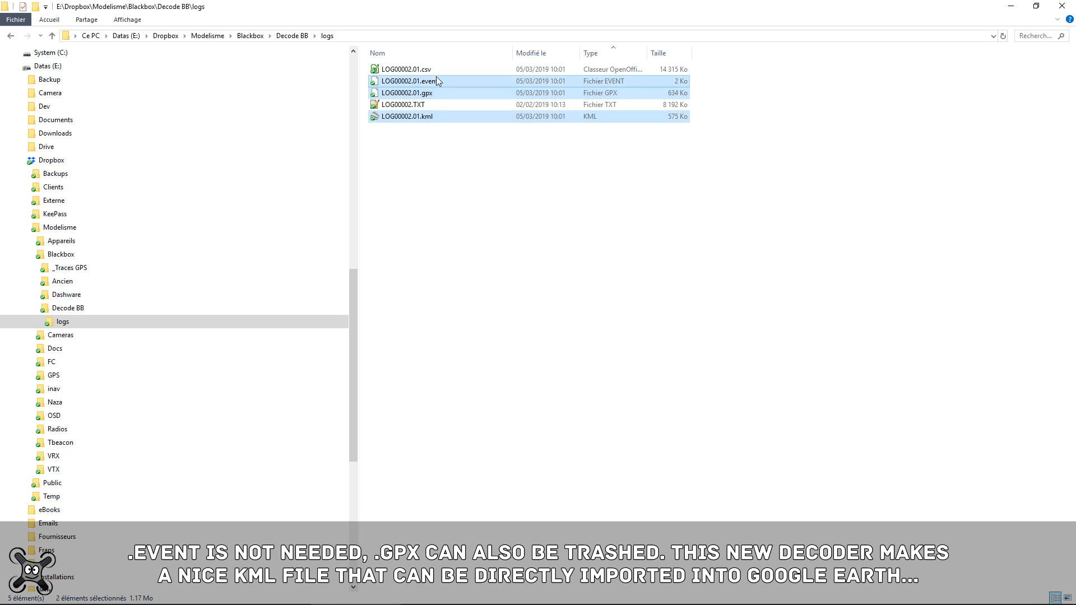
pyautogui.keyDown('ctrl'); pyautogui.click(437, 71); pyautogui.keyUp('ctrl')
pyautogui.click(428, 81)
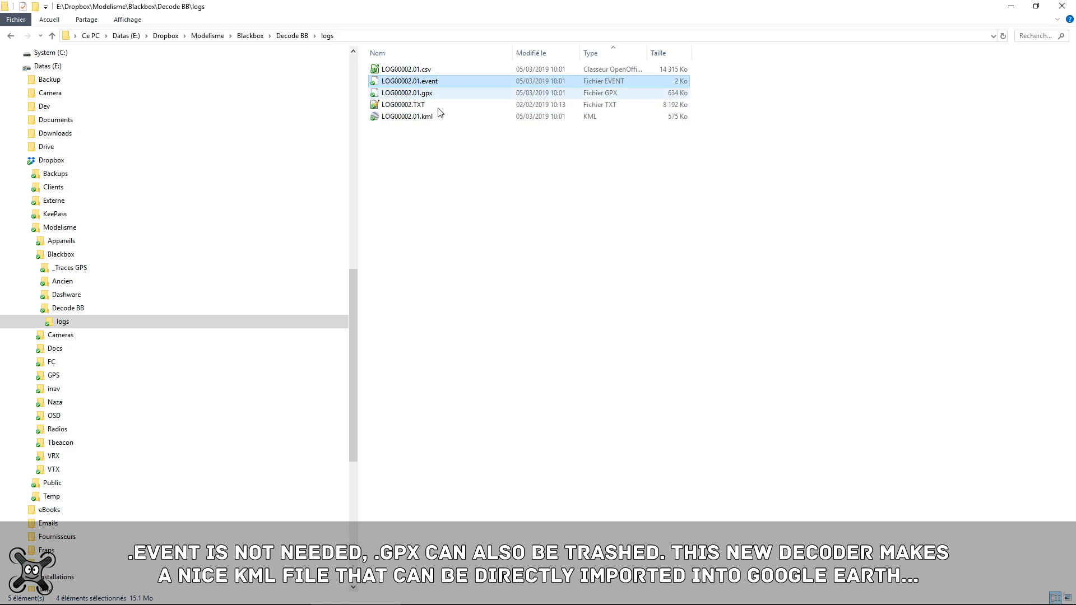
pyautogui.keyDown('ctrl'); pyautogui.click(432, 95); pyautogui.keyUp('ctrl')
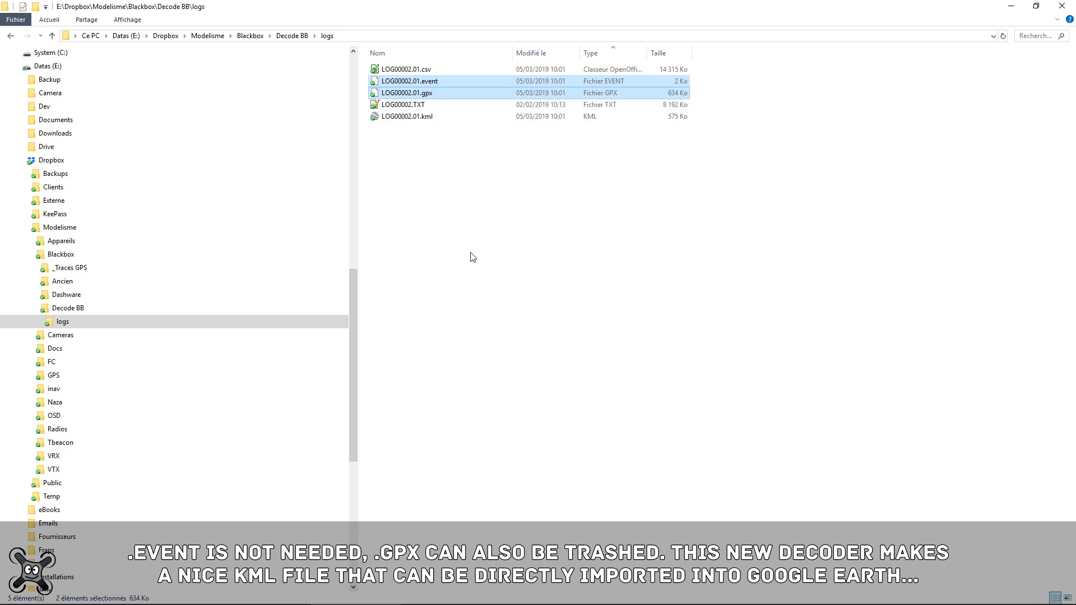
pyautogui.press('Delete')
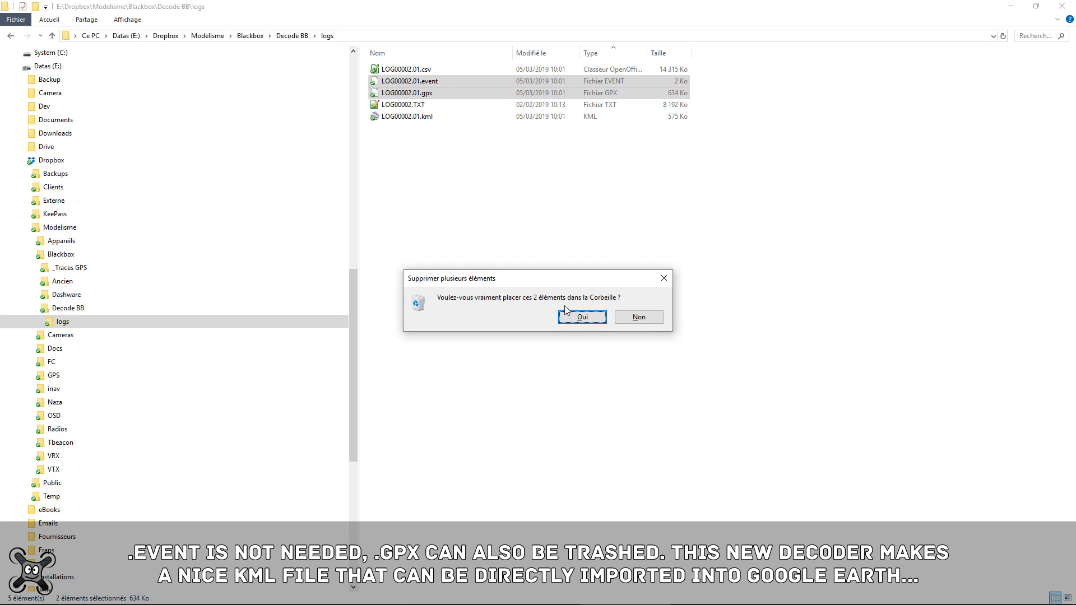
pyautogui.click(582, 316)
# Step: Launch Google Earth Pro and load LOG00002.01.kml from the logs folder into it to view the flight track
pyautogui.click(435, 72)
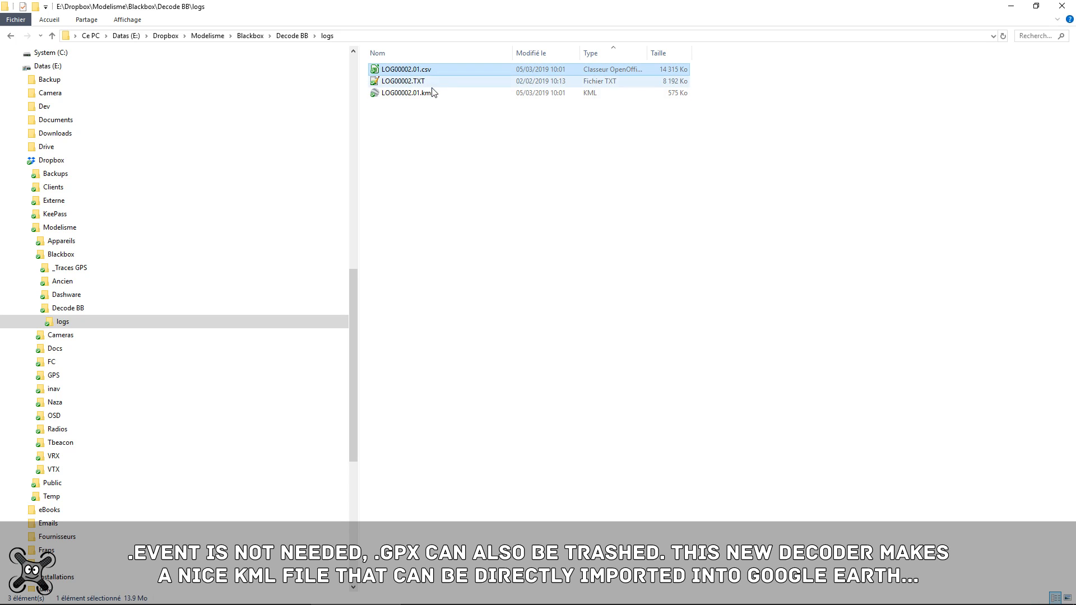
pyautogui.click(428, 95)
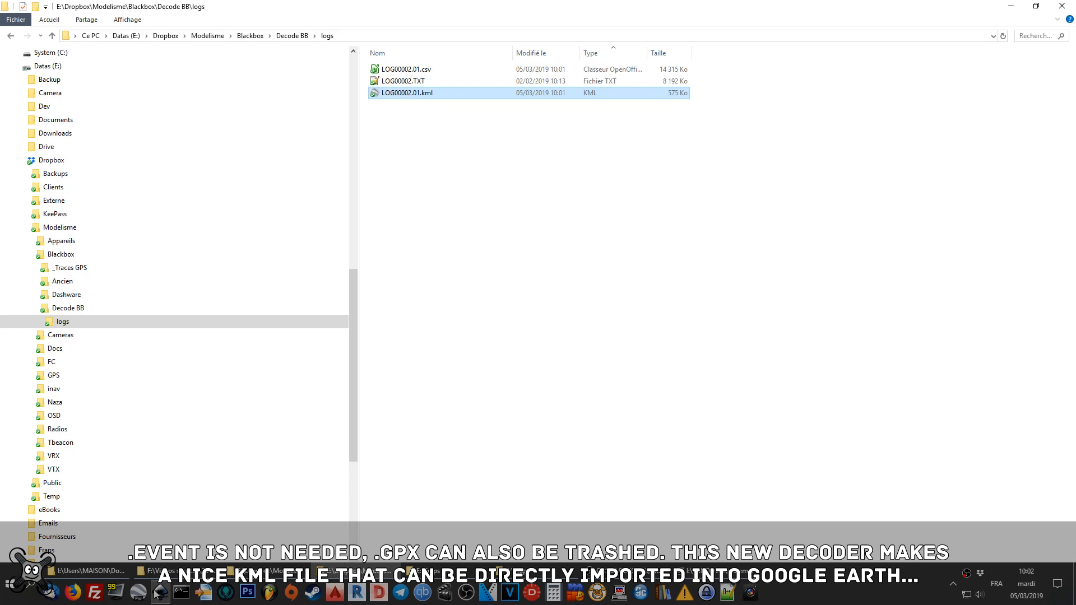
pyautogui.click(138, 592)
pyautogui.moveTo(621, 402); pyautogui.dragTo(667, 225)
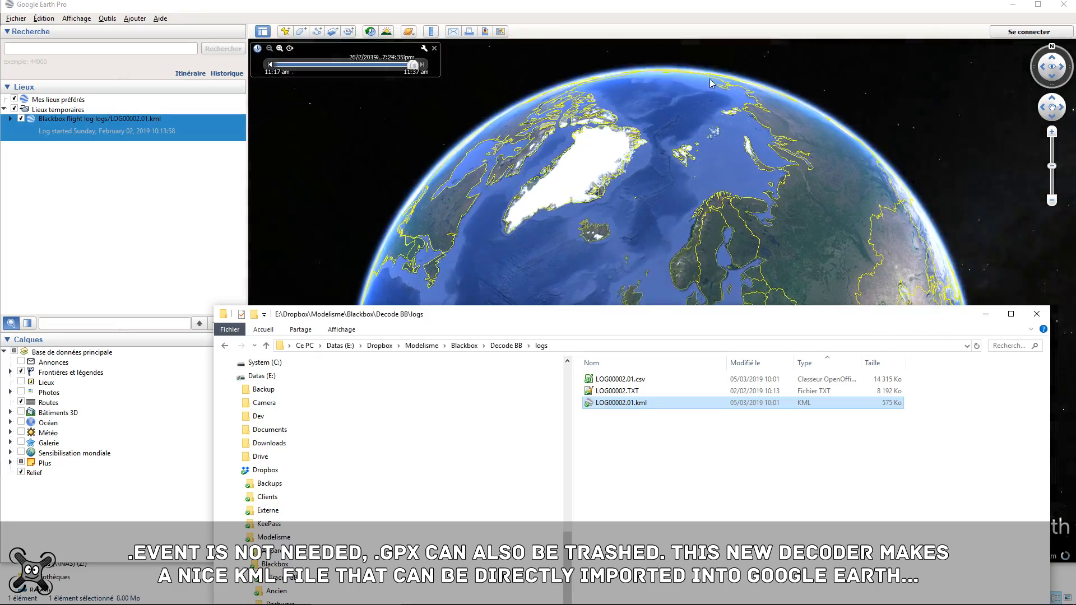
pyautogui.click(695, 10)
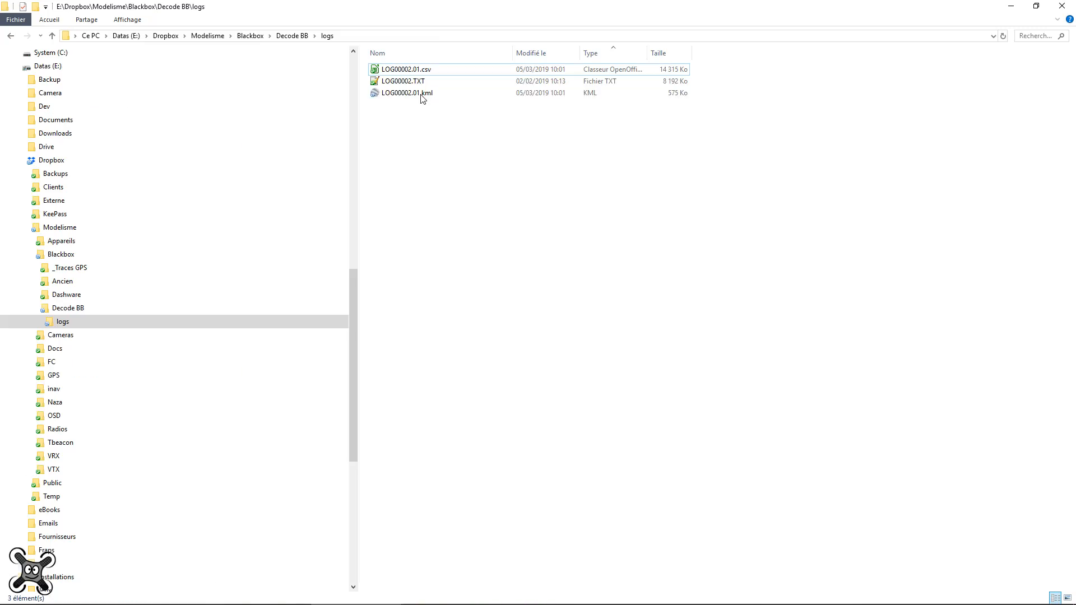
# Step: Delete LOG00002.01.kml from the logs folder in File Explorer
pyautogui.click(422, 94)
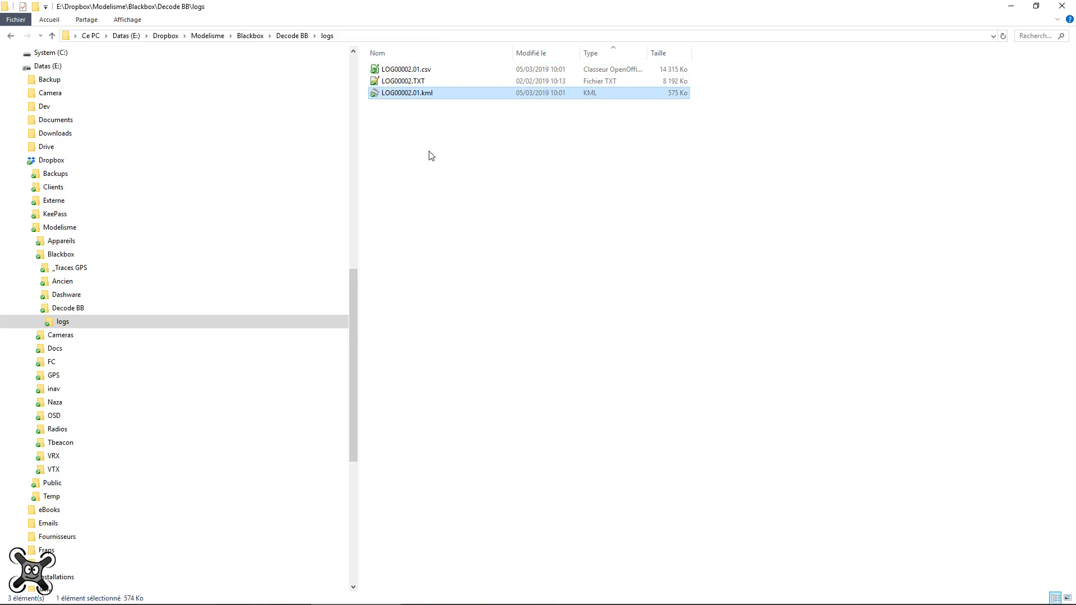
pyautogui.press('Delete')
pyautogui.press('Return')
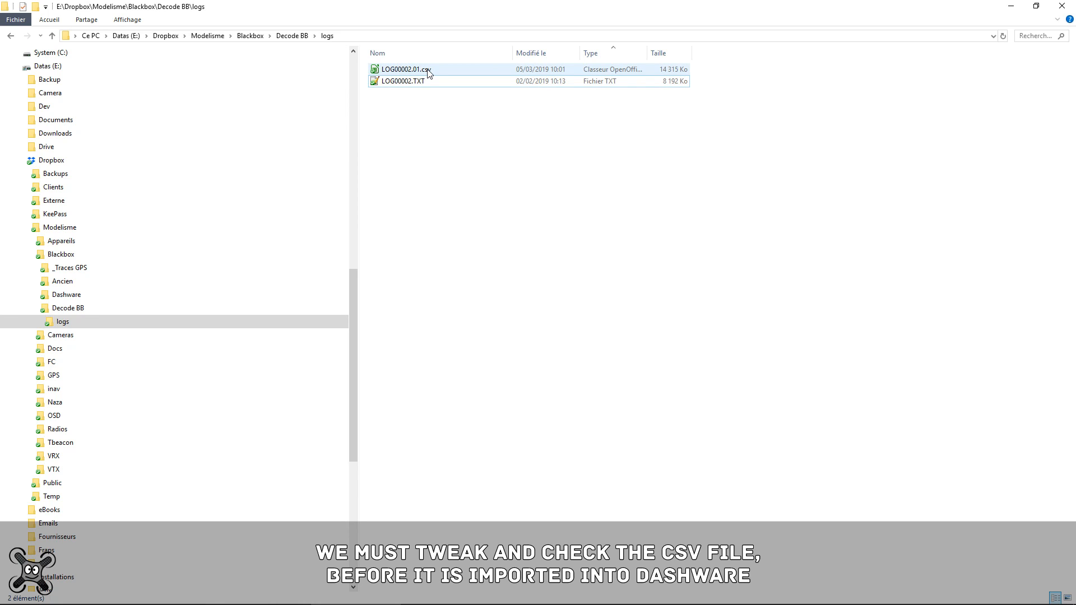
# Step: Open LOG00002.01.csv in LibreOffice Calc as comma-separated text and examine the columns up to Distance (m)
pyautogui.doubleClick(428, 72)
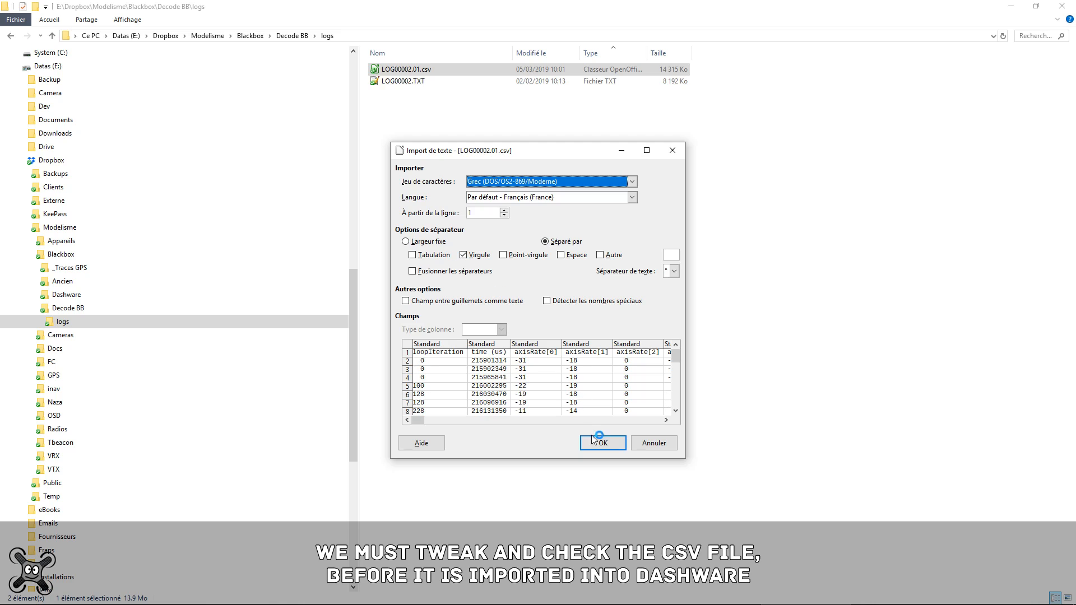
pyautogui.click(595, 442)
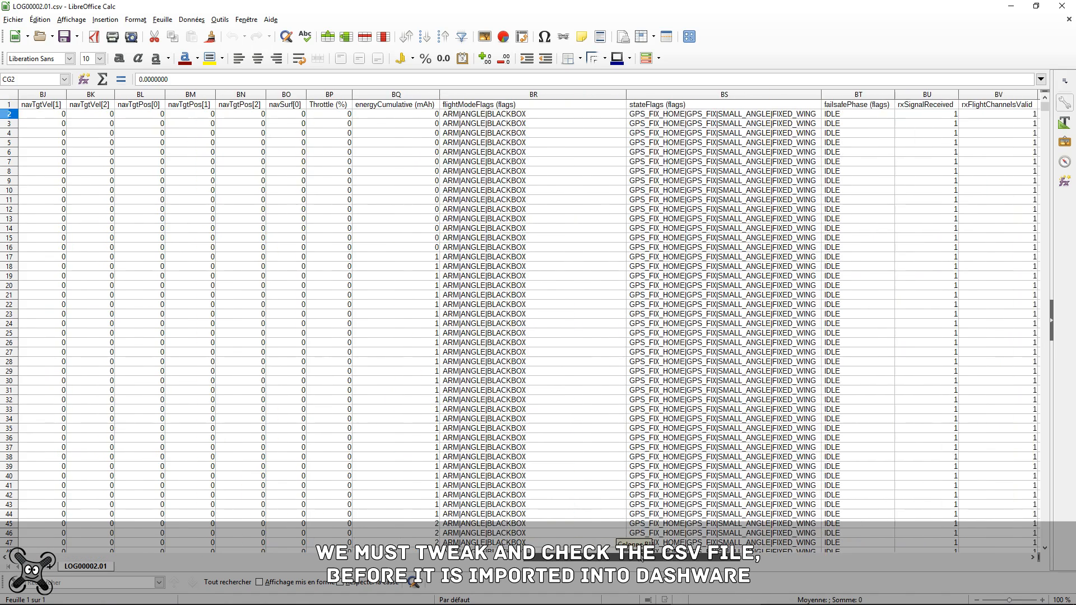
pyautogui.moveTo(640, 558); pyautogui.dragTo(810, 562)
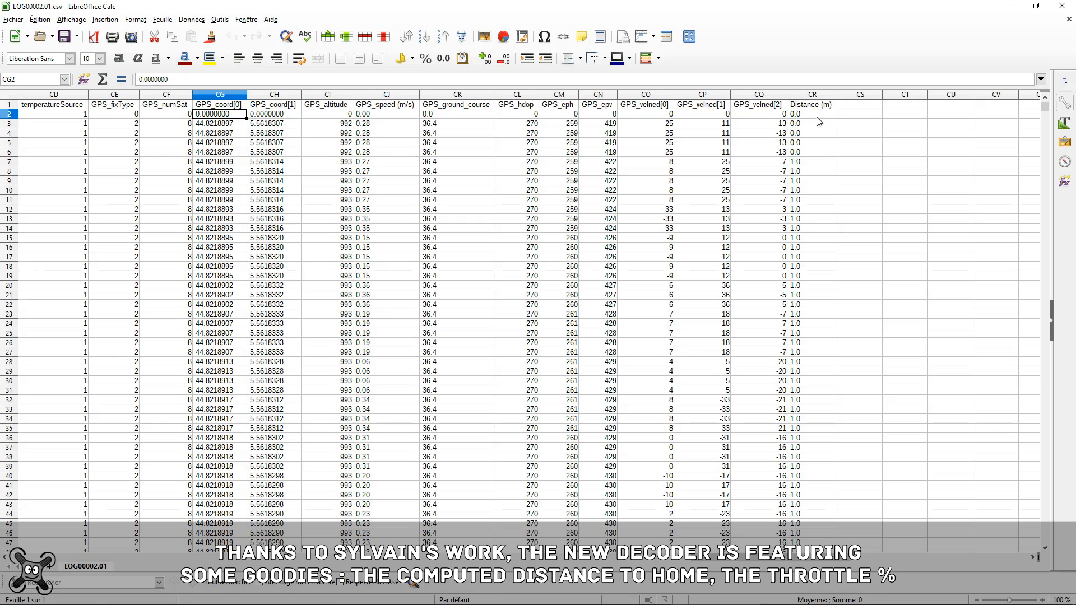
# Step: Examine the Throttle (%) column, then the GPS columns from GPS_fixType through Distance (m) in the CSV sheet
pyautogui.moveTo(1045, 107)
pyautogui.mouseDown()
pyautogui.moveTo(1053, 247)
pyautogui.moveTo(1044, 106)
pyautogui.mouseUp()
pyautogui.moveTo(658, 557); pyautogui.dragTo(481, 563)
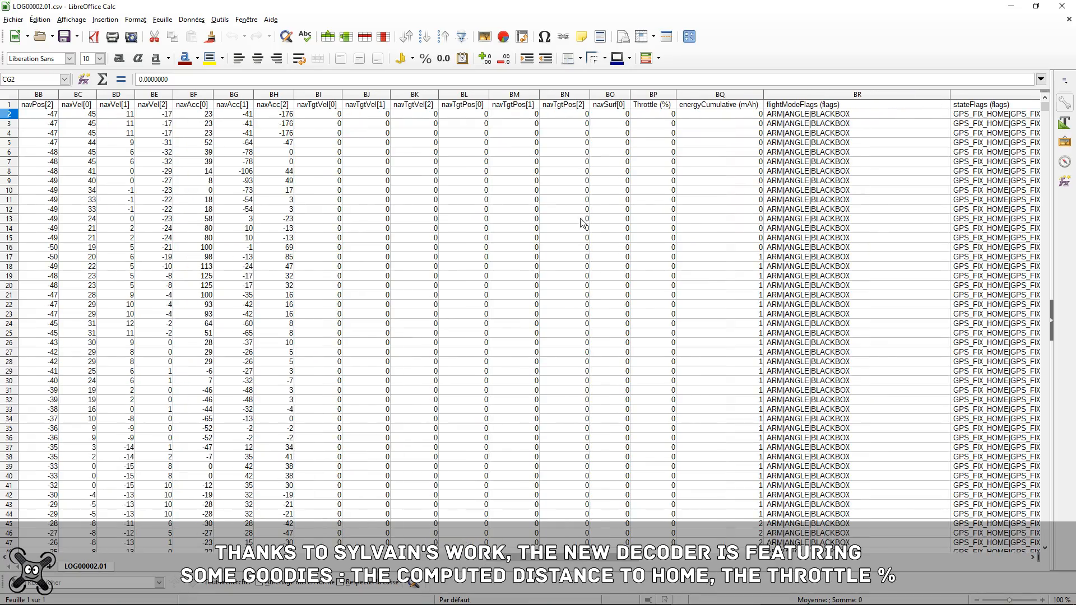
pyautogui.click(656, 124)
pyautogui.moveTo(1045, 117)
pyautogui.mouseDown()
pyautogui.moveTo(1071, 363)
pyautogui.moveTo(1071, 219)
pyautogui.moveTo(1048, 106)
pyautogui.mouseUp()
pyautogui.moveTo(560, 558); pyautogui.dragTo(807, 557)
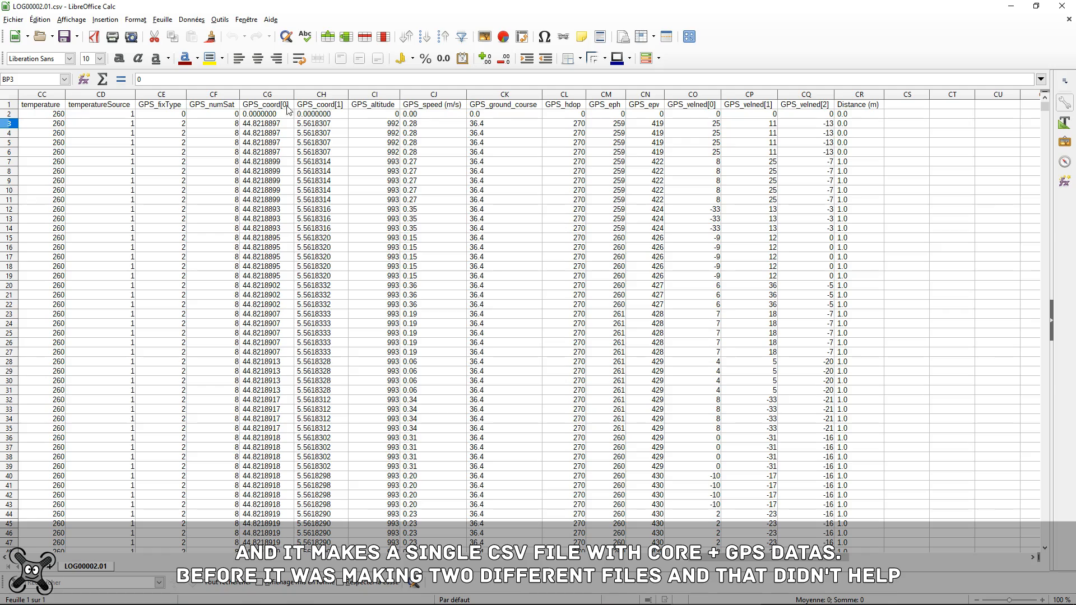
pyautogui.moveTo(168, 96); pyautogui.dragTo(857, 95)
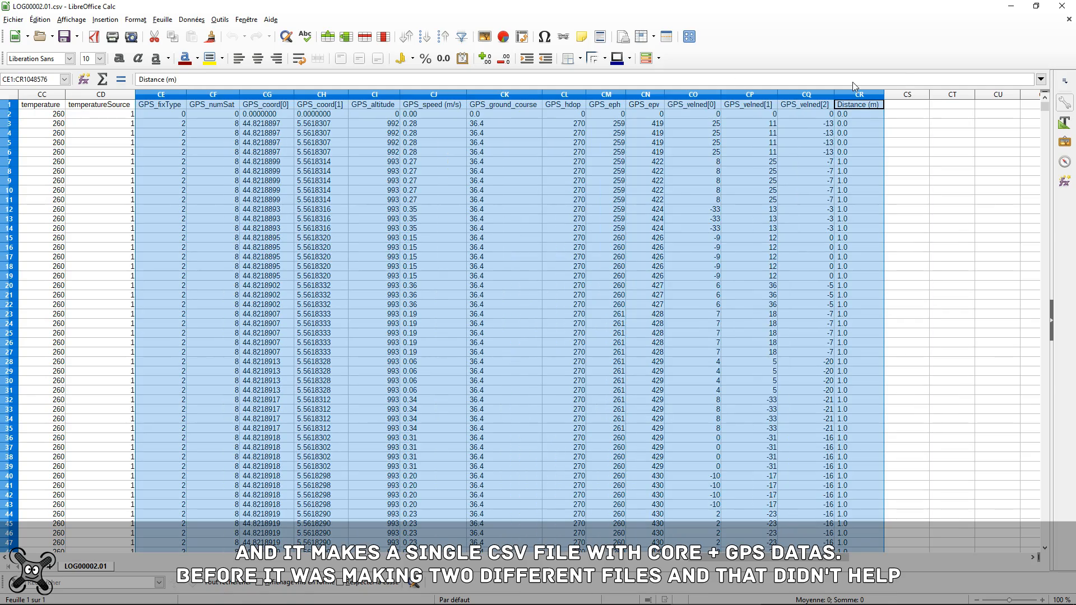
pyautogui.moveTo(714, 559); pyautogui.dragTo(709, 580)
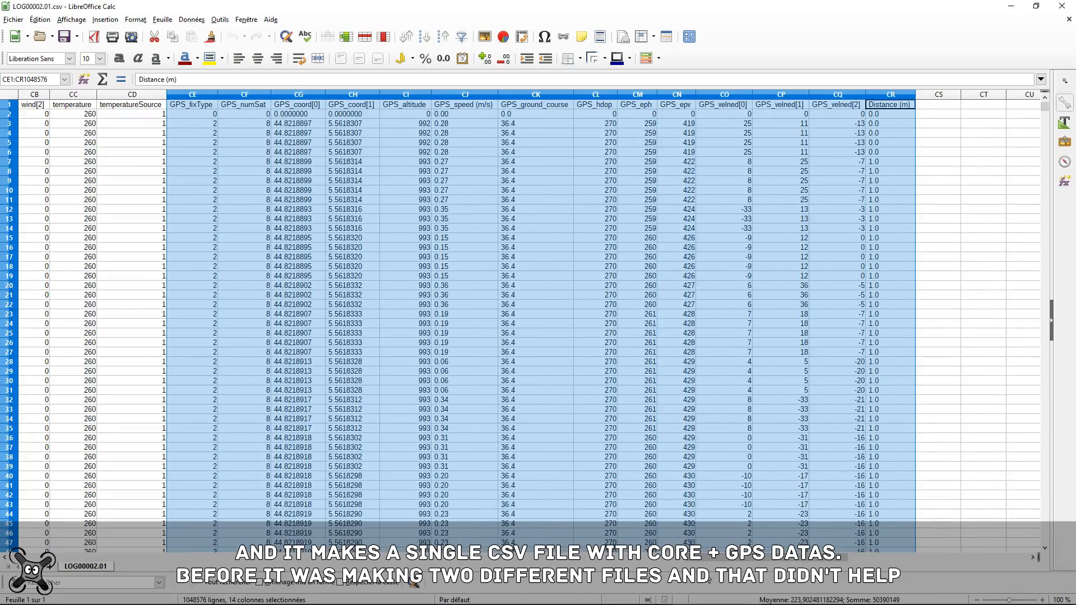
pyautogui.click(785, 389)
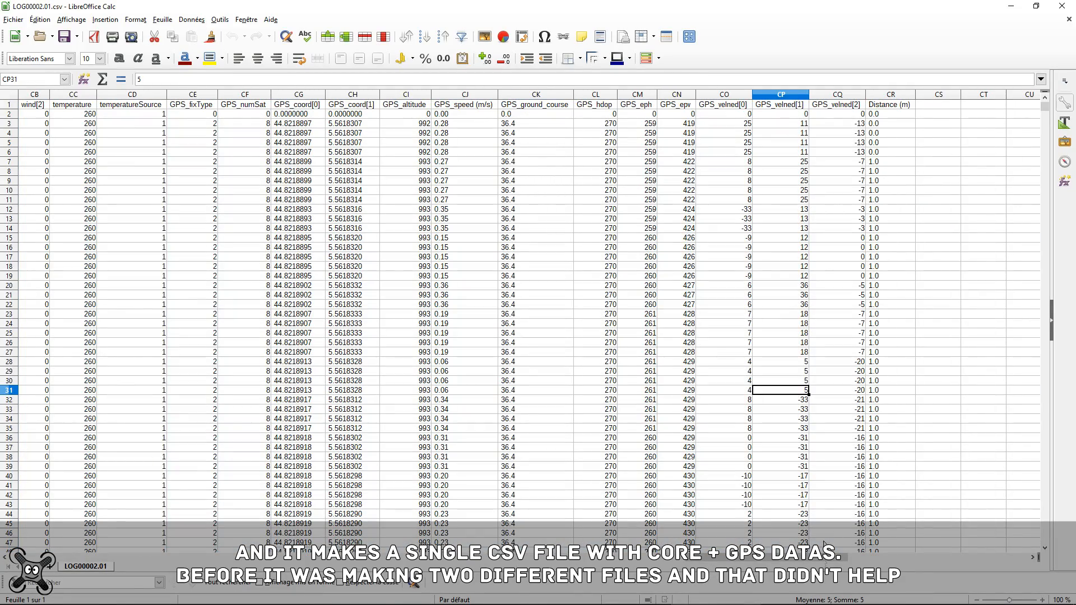
# Step: Delete row 2, the first data line with zeroed GPS coordinates, keeping the label row above it
pyautogui.click(10, 114)
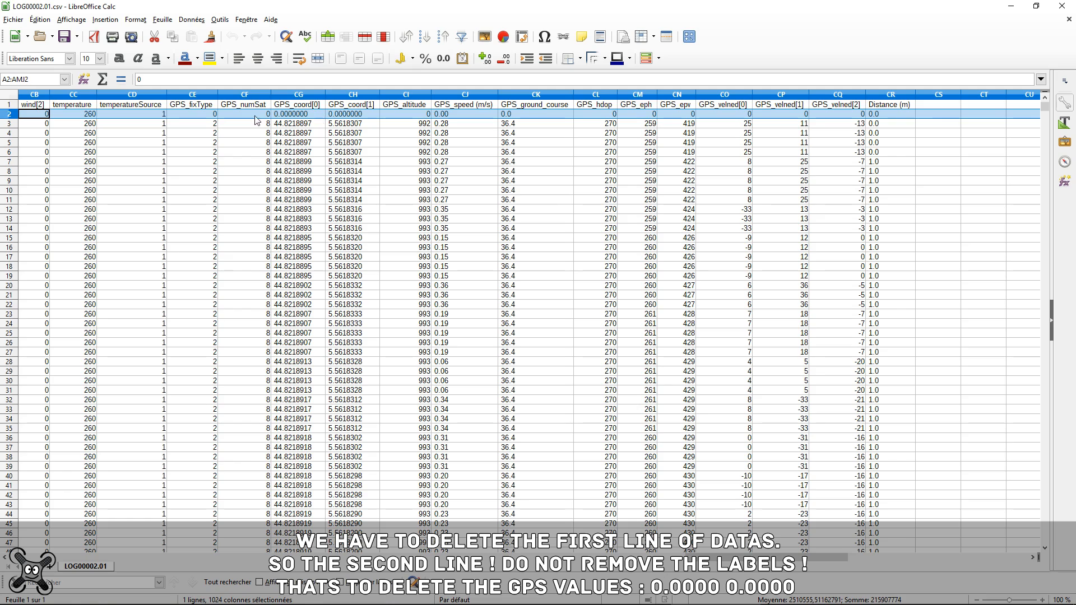
pyautogui.click(9, 105)
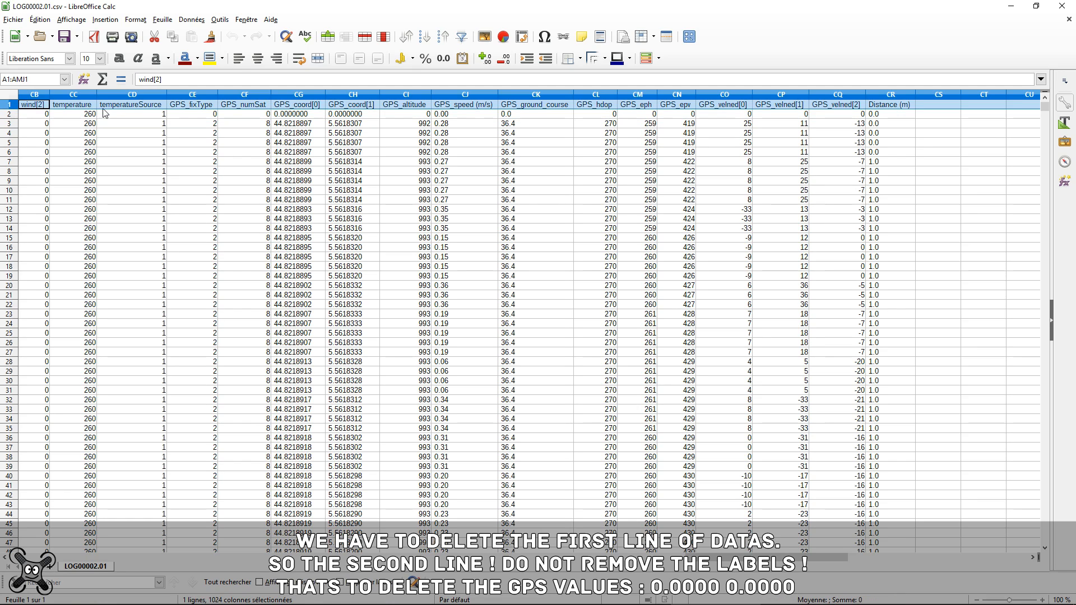
pyautogui.click(8, 116)
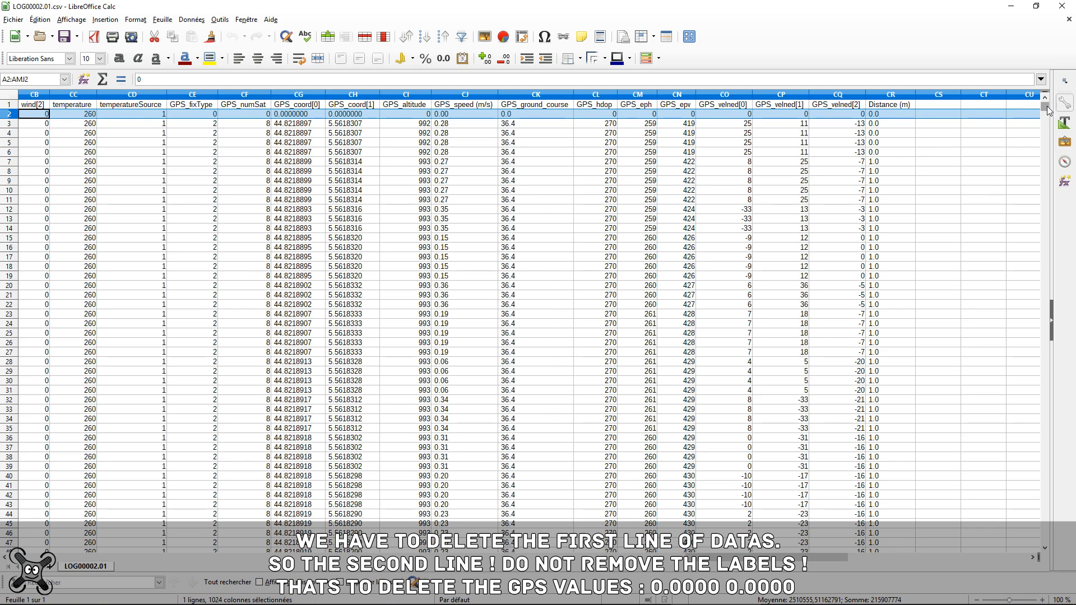
pyautogui.moveTo(1046, 107); pyautogui.dragTo(1045, 102)
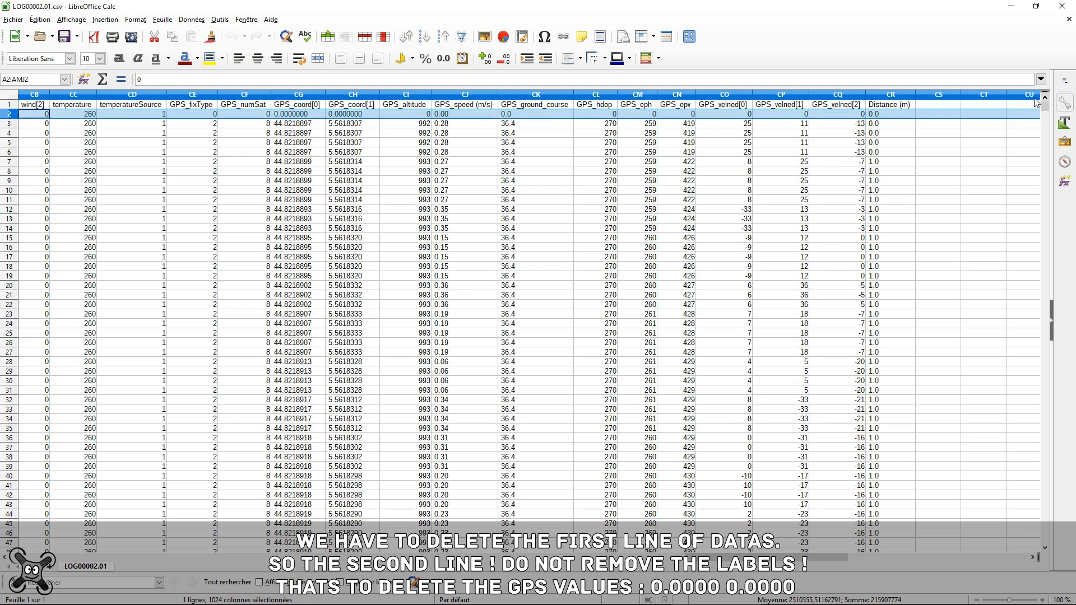
pyautogui.click(303, 128)
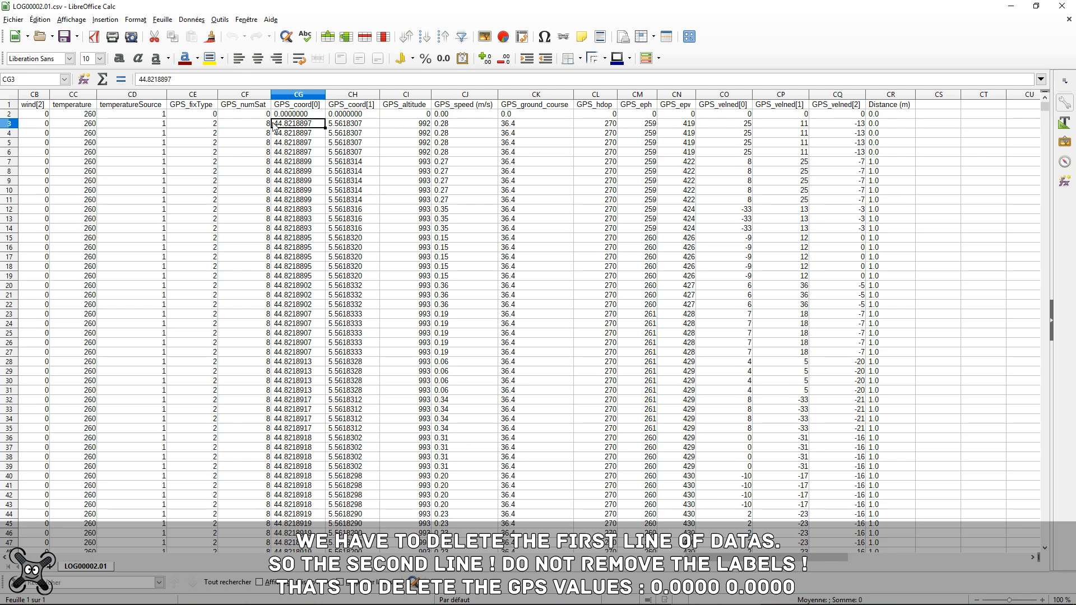
pyautogui.click(11, 114)
pyautogui.rightClick(12, 115)
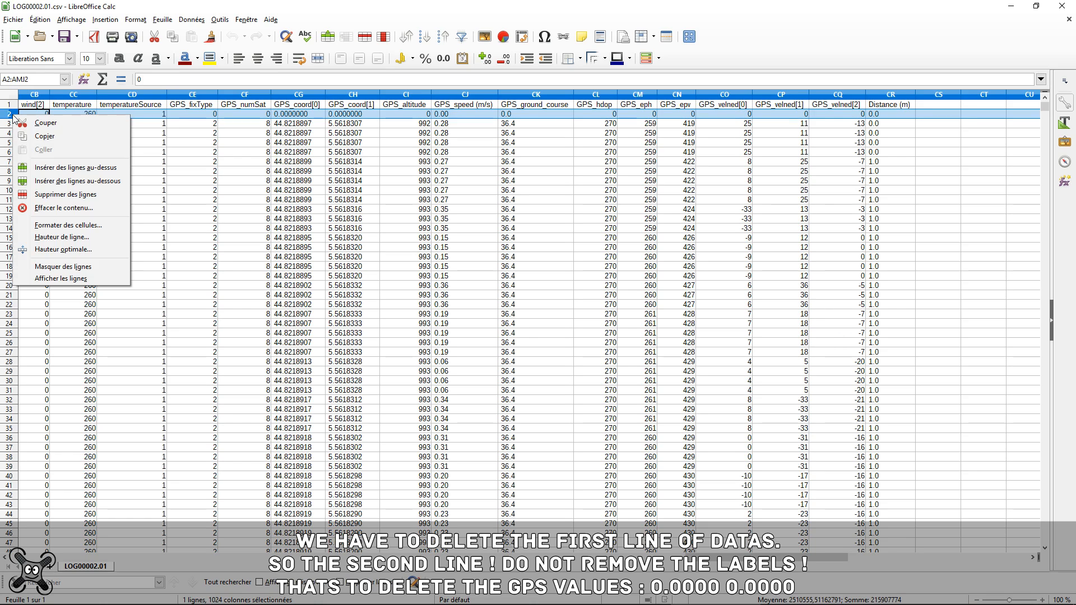
pyautogui.click(35, 195)
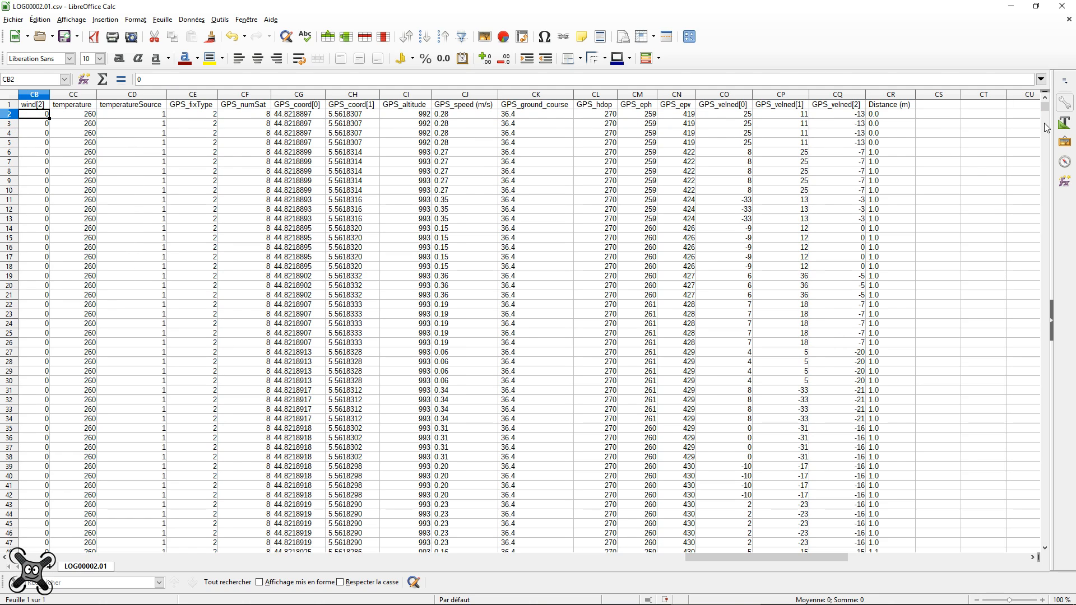
# Step: Widen column B to show the full time values and delete the corrupted last data row, 25006
pyautogui.moveTo(1045, 110); pyautogui.dragTo(1058, 542)
pyautogui.scroll(-20, 1009, 478)
pyautogui.scroll(20, 1004, 468)
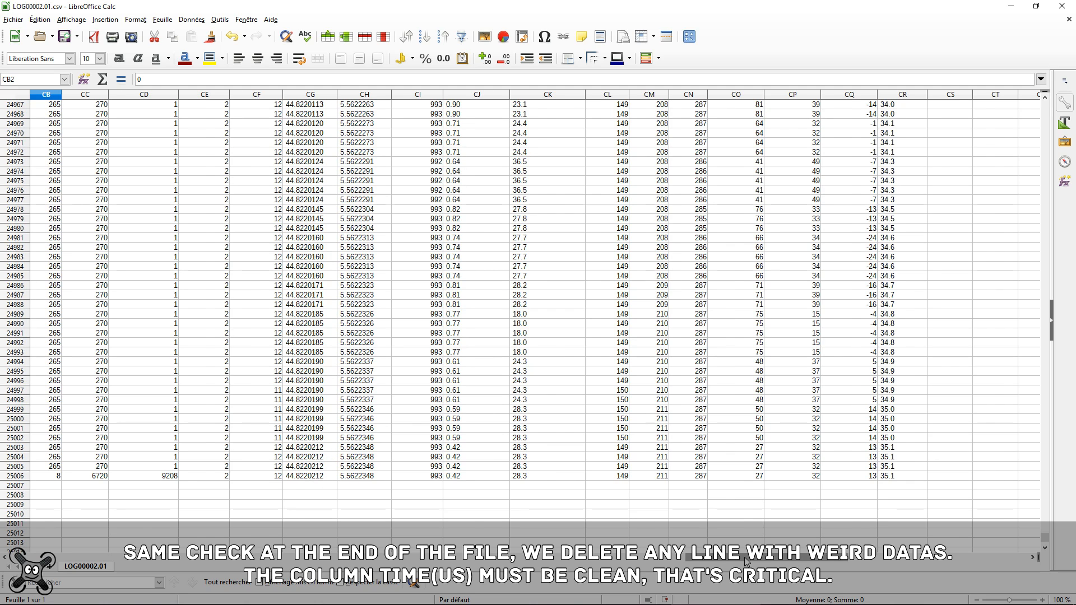
pyautogui.hscroll(-4, 402, 509)
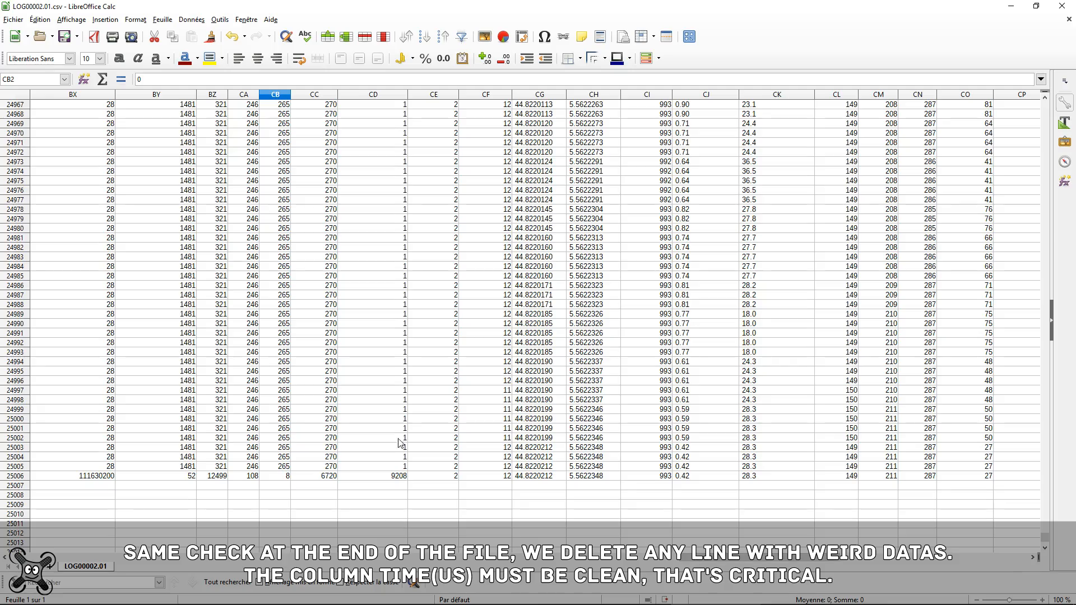
pyautogui.moveTo(715, 557); pyautogui.dragTo(33, 558)
pyautogui.click(17, 476)
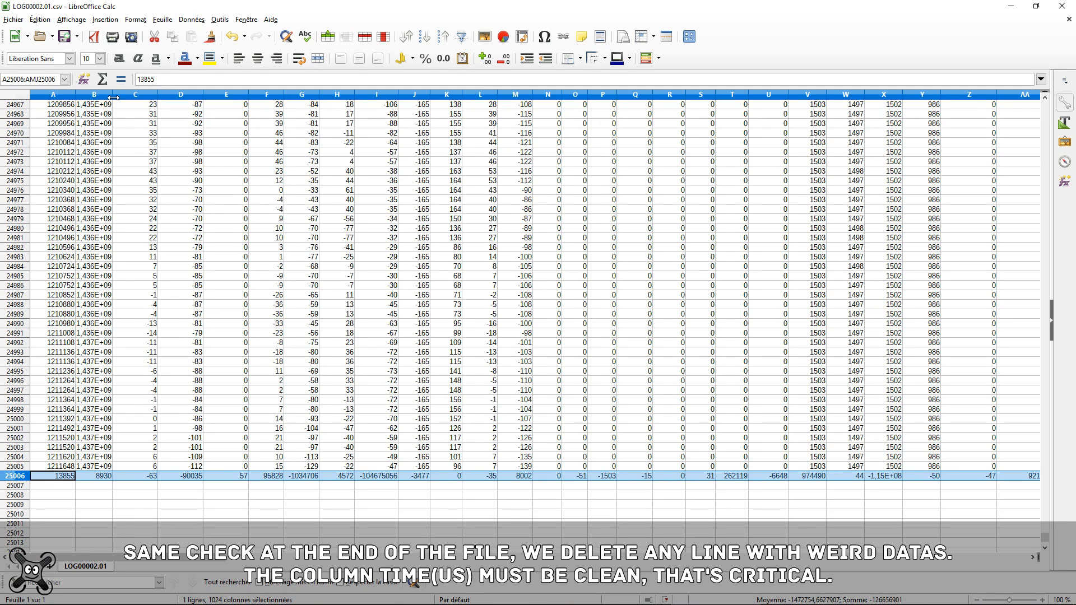
pyautogui.moveTo(113, 98); pyautogui.dragTo(141, 98)
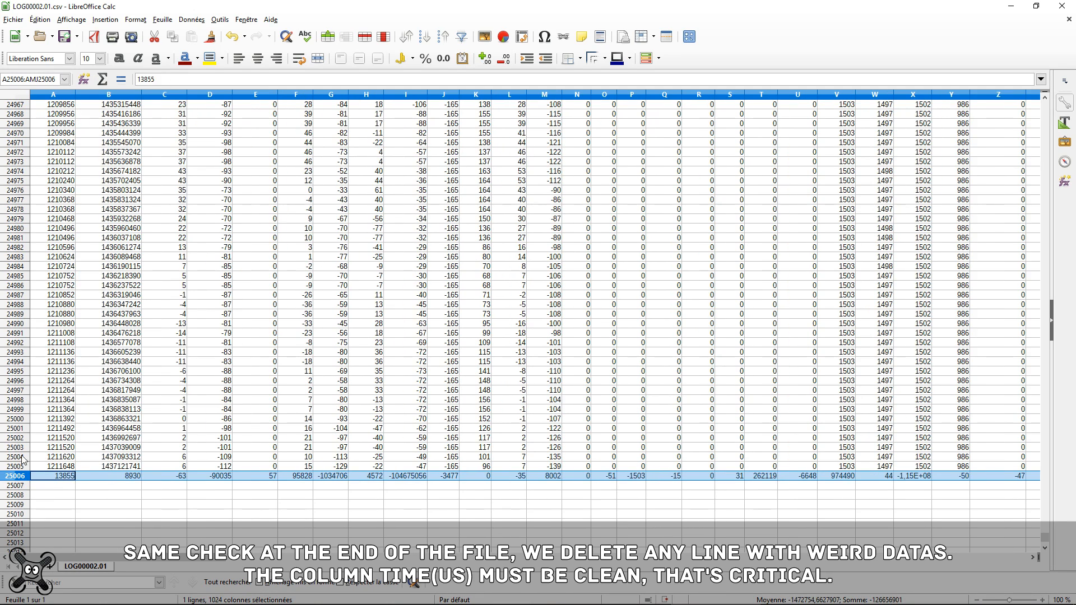
pyautogui.rightClick(16, 477)
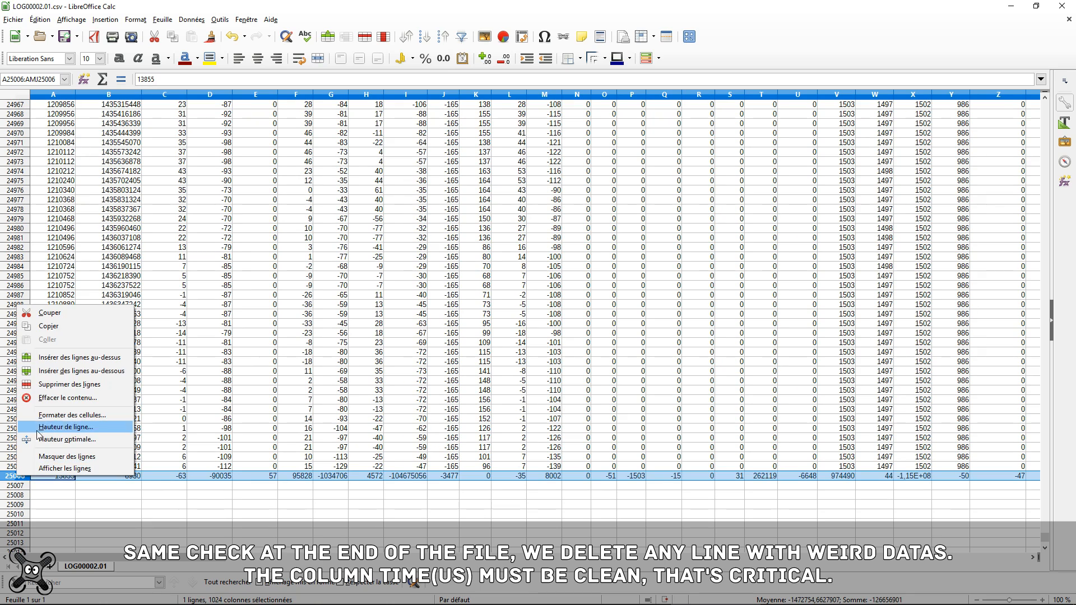
pyautogui.click(53, 385)
pyautogui.click(116, 467)
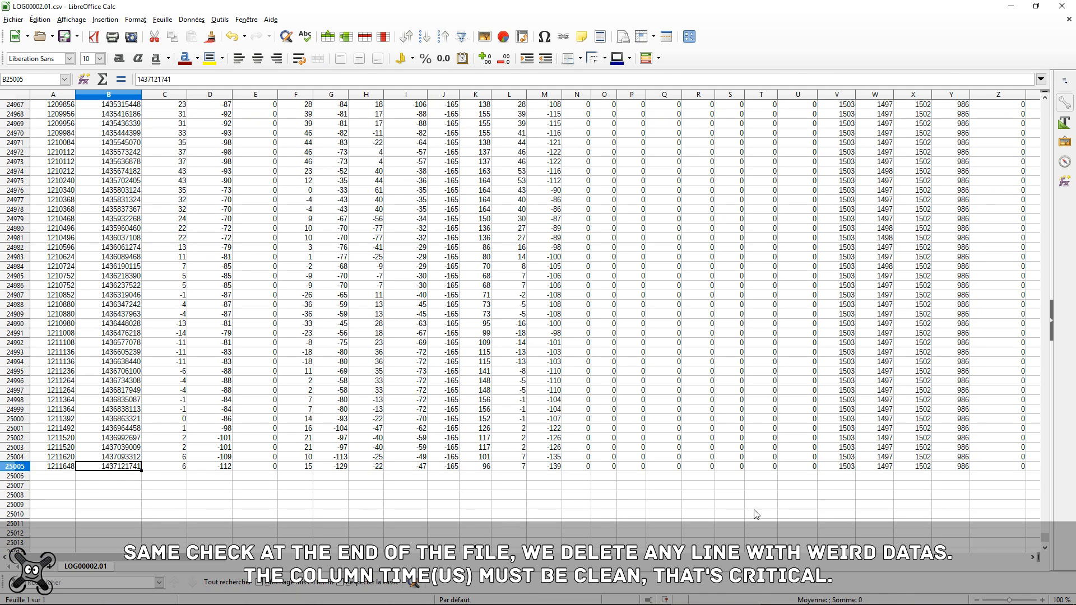
# Step: Save the cleaned LOG00002.01.csv and close the spreadsheet
pyautogui.moveTo(1042, 542); pyautogui.dragTo(1037, 105)
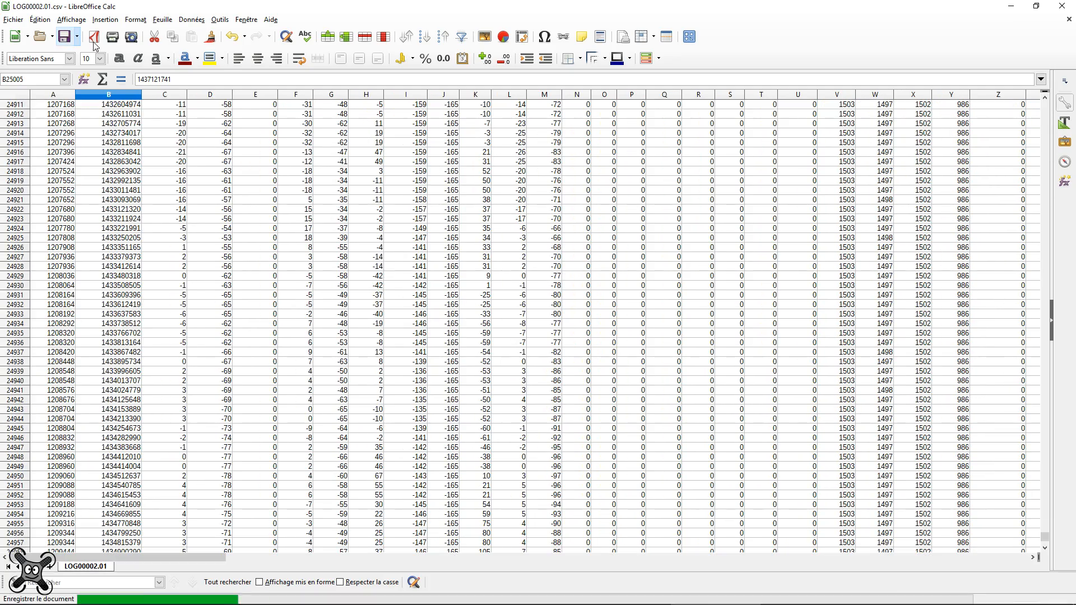
pyautogui.click(1062, 6)
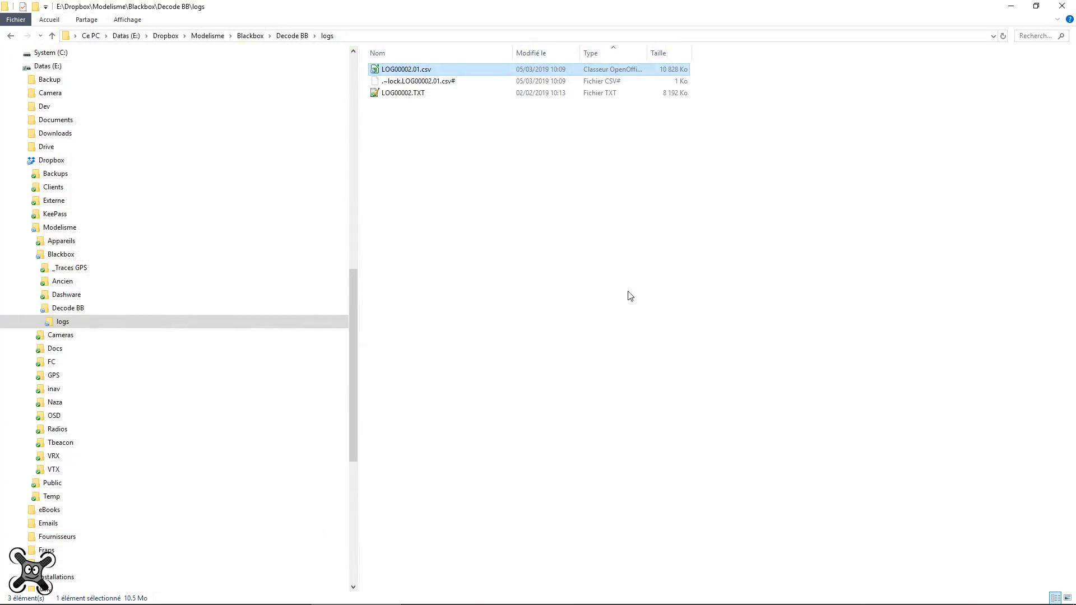
# Step: Switch to DashWare and create a new project from the Classic Template named Work 1, overwriting the existing project
pyautogui.click(541, 595)
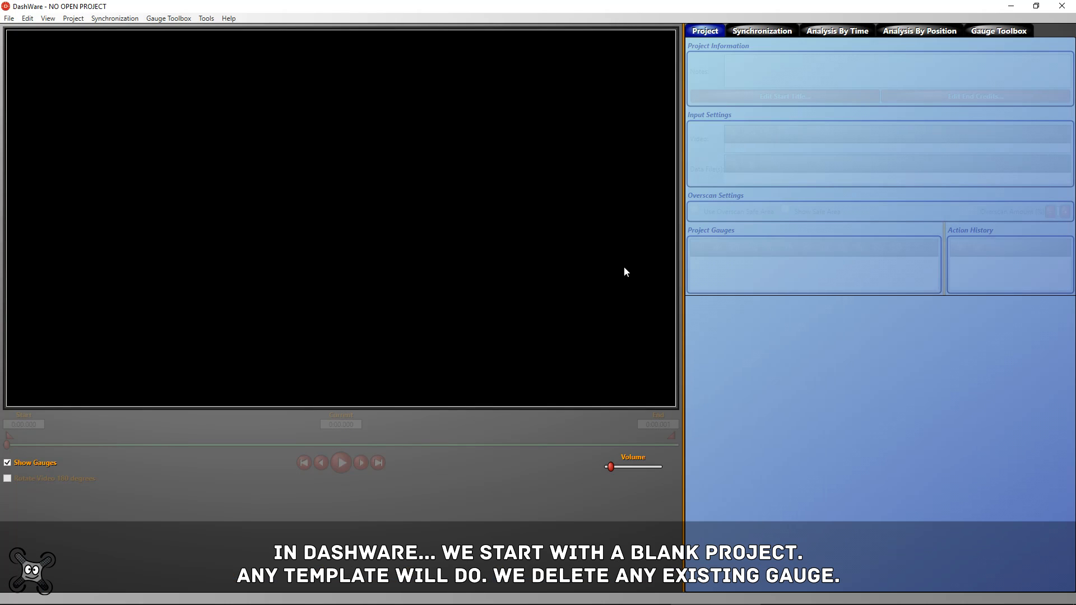
pyautogui.click(9, 19)
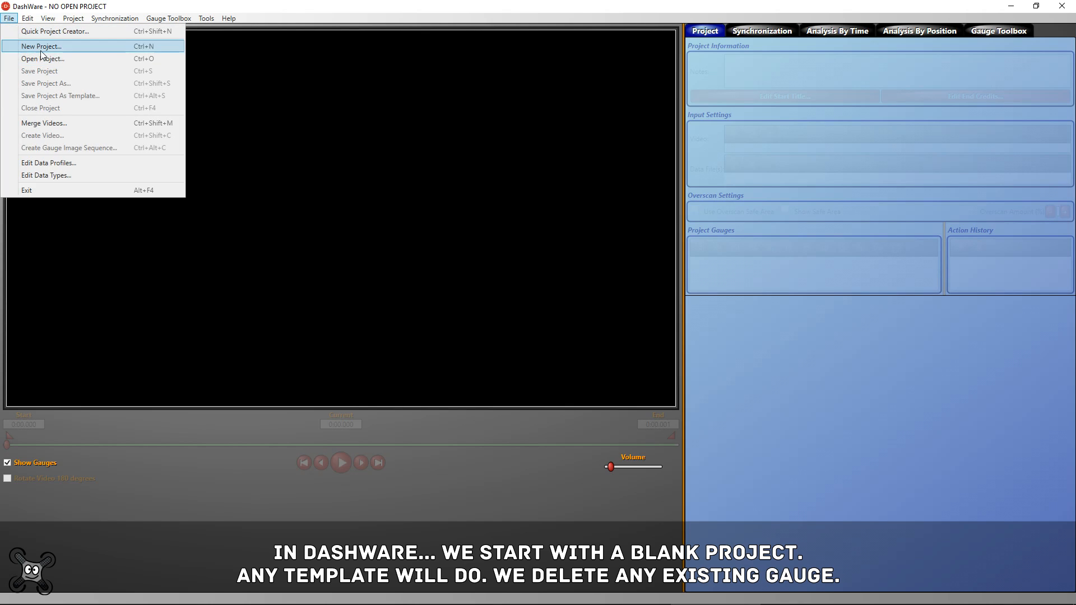
pyautogui.click(39, 46)
pyautogui.click(404, 82)
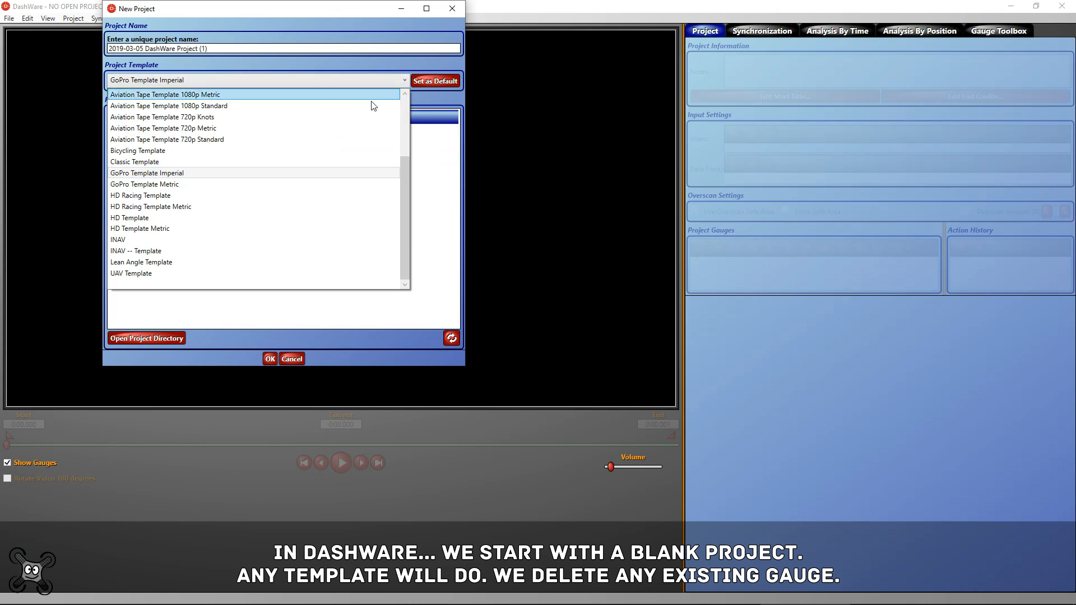
pyautogui.click(280, 162)
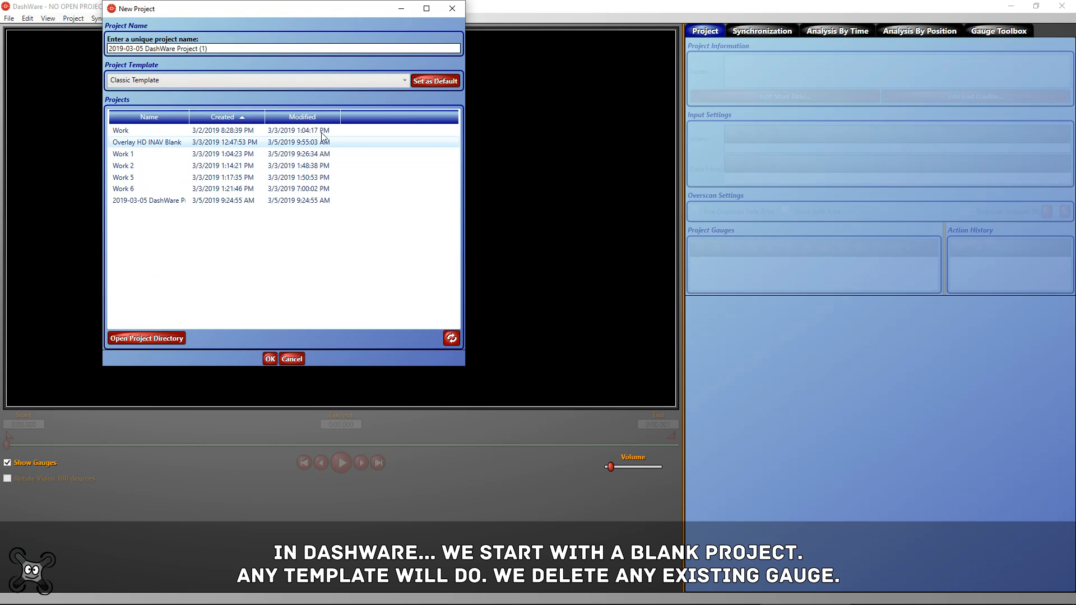
pyautogui.click(159, 155)
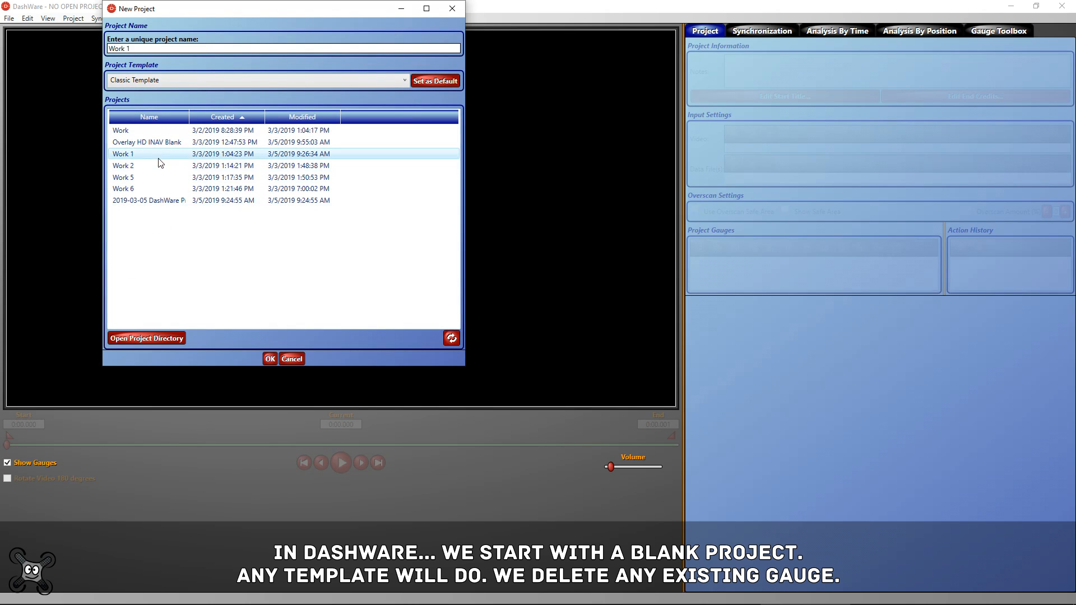
pyautogui.click(269, 359)
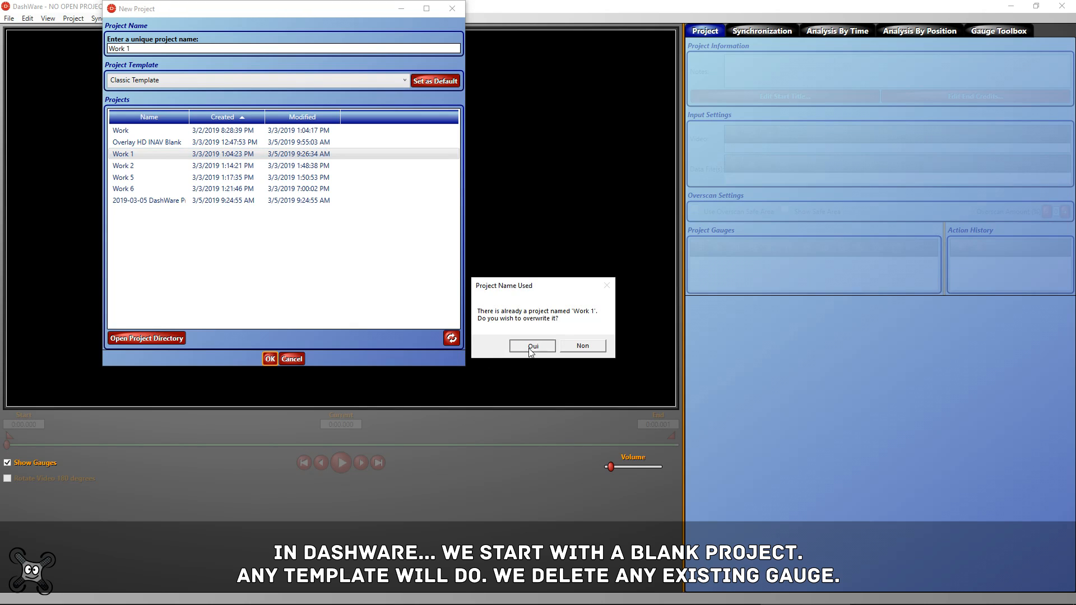
pyautogui.click(532, 348)
# Step: Delete the Triumph TR4 cluster, lap component and Gold Metalic Map gauges from the project
pyautogui.click(345, 358)
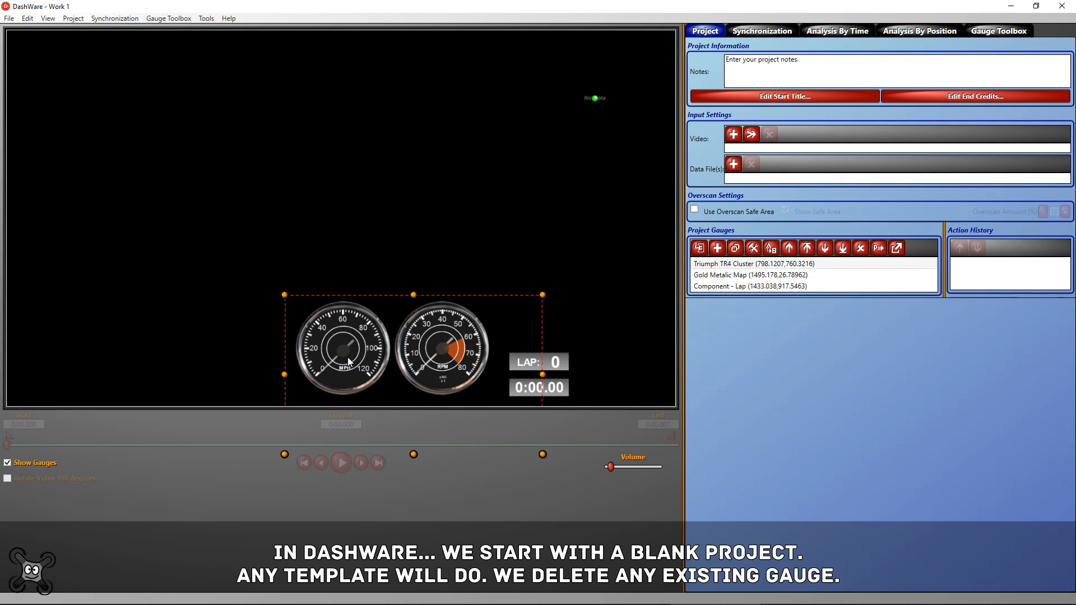
pyautogui.press('Delete')
pyautogui.click(519, 374)
pyautogui.press('Delete')
pyautogui.click(602, 152)
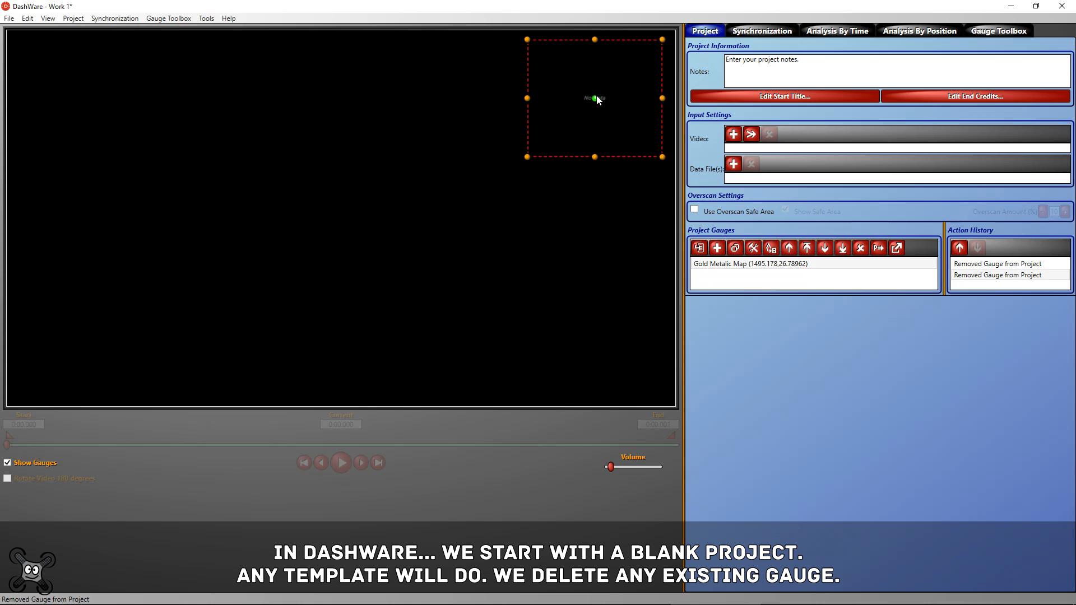
pyautogui.press('Delete')
# Step: Try 2017_0211_152747_001.MP4 from the 20190301 - Dashware folder as the project video, preview its timeline, and remove it
pyautogui.click(733, 134)
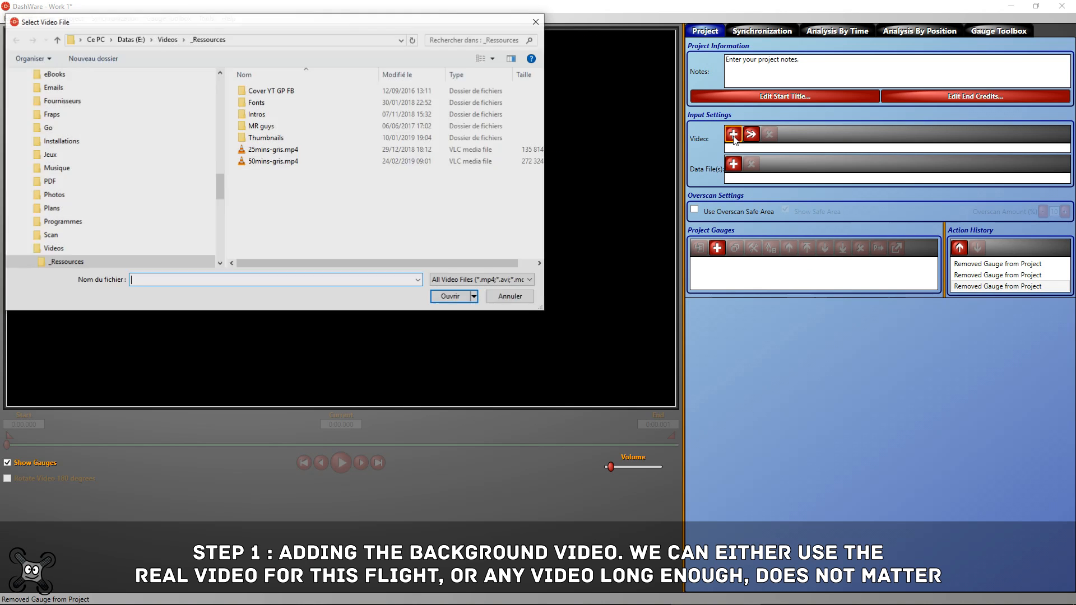
pyautogui.click(94, 39)
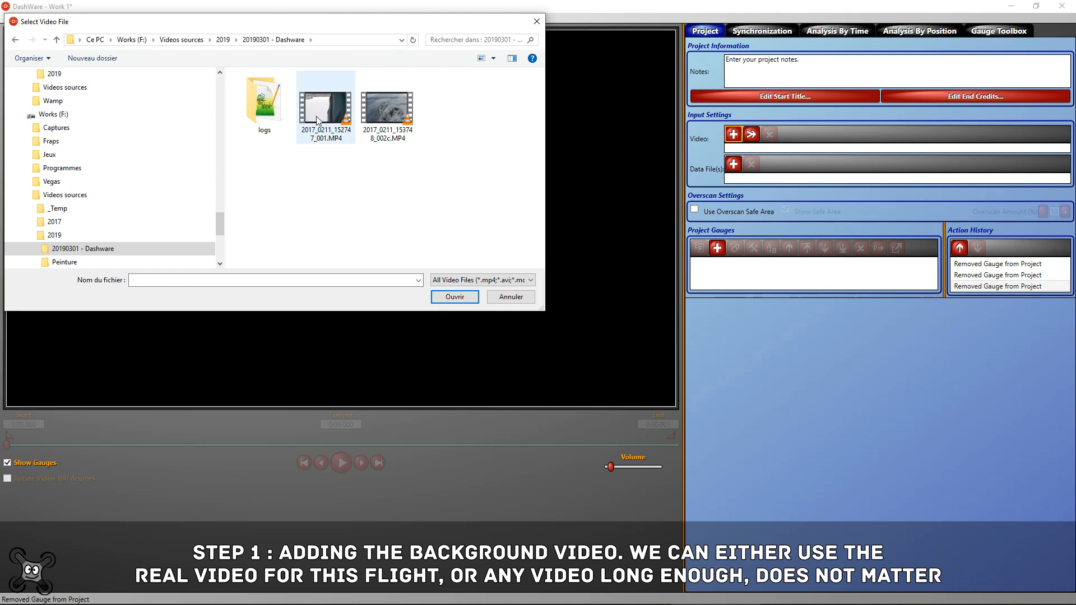
pyautogui.doubleClick(317, 121)
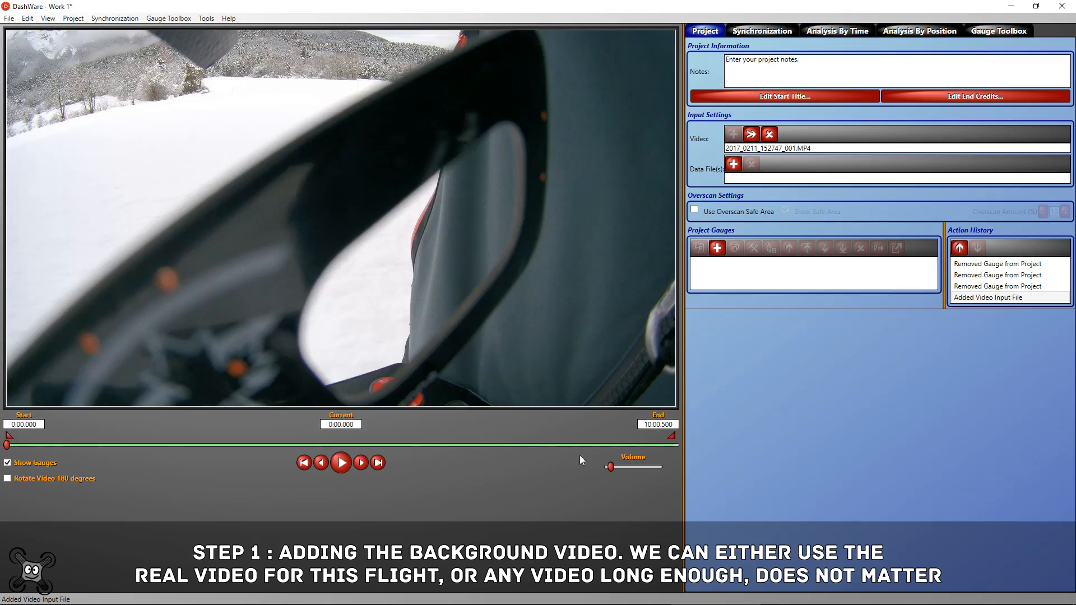
pyautogui.moveTo(6, 446); pyautogui.dragTo(666, 446)
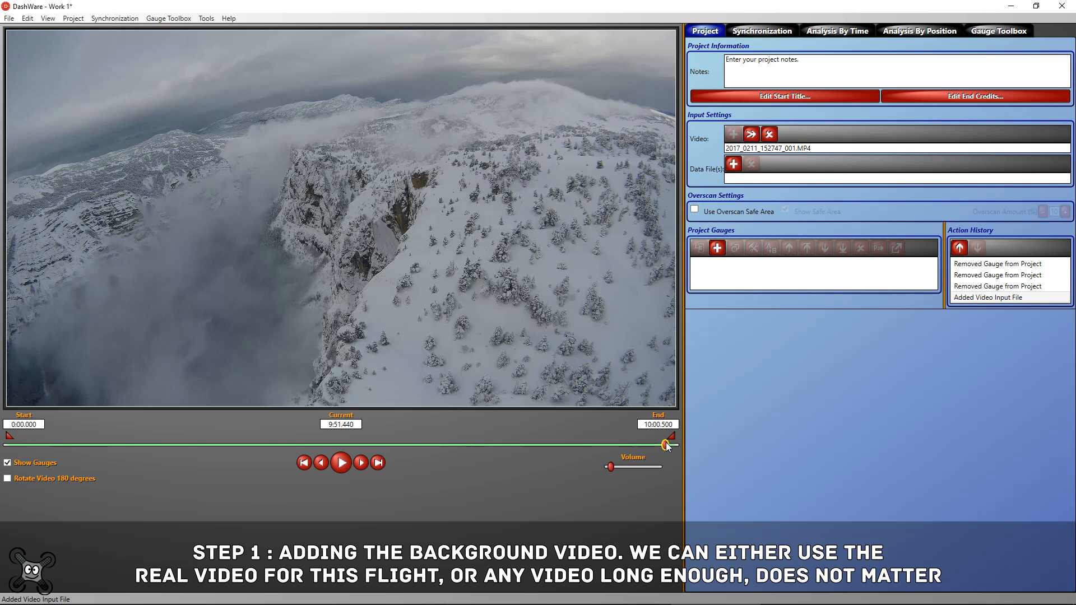
pyautogui.moveTo(667, 445); pyautogui.dragTo(10, 445)
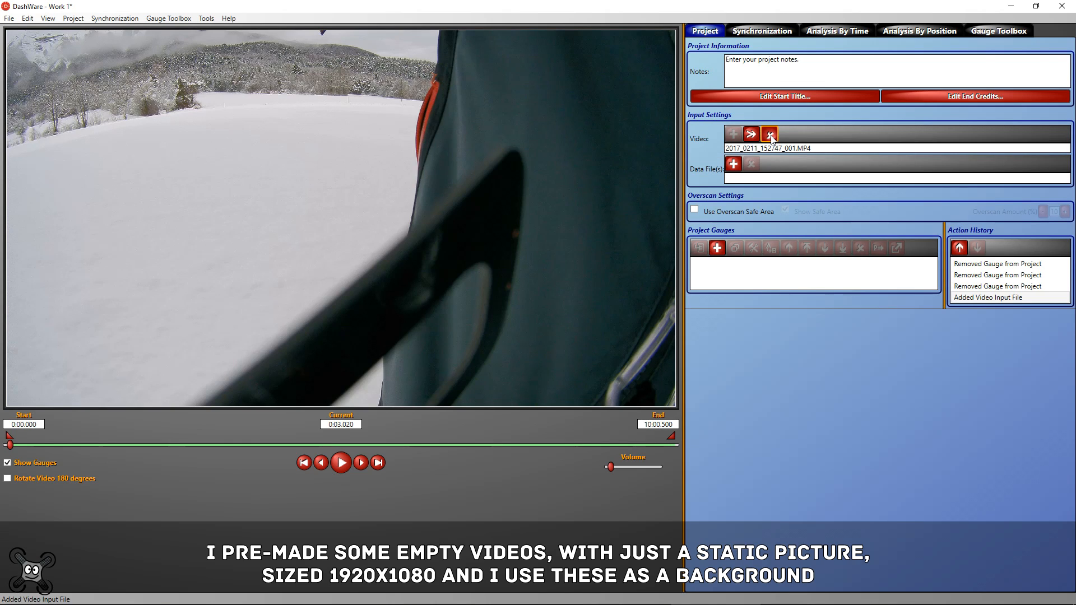
pyautogui.click(769, 134)
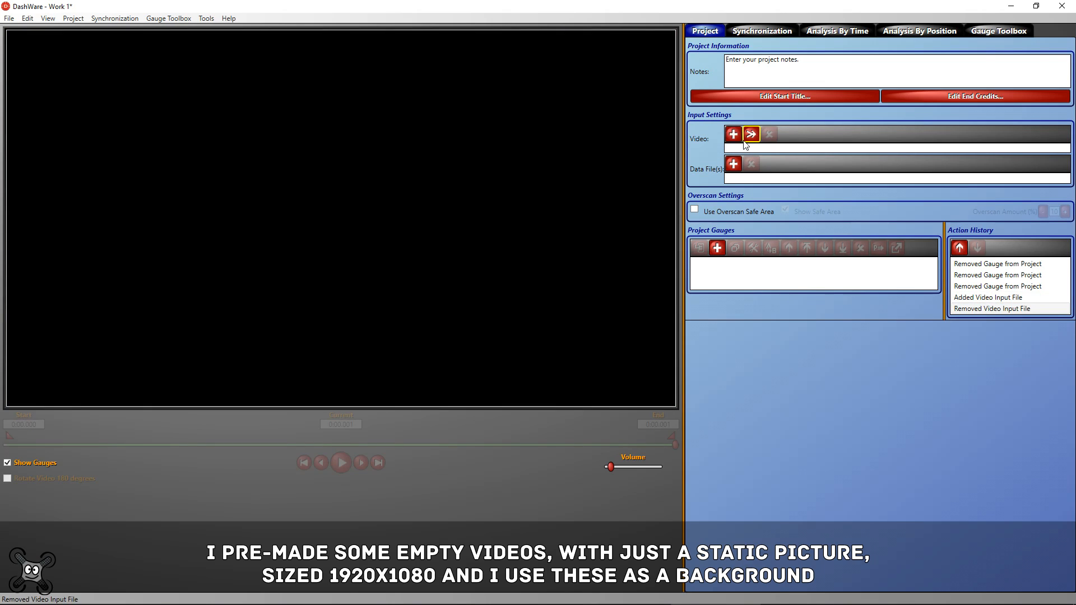
# Step: Add 25mins-gris.mp4 from the _Ressources folder as the project's background video, with the playhead at the start
pyautogui.click(733, 134)
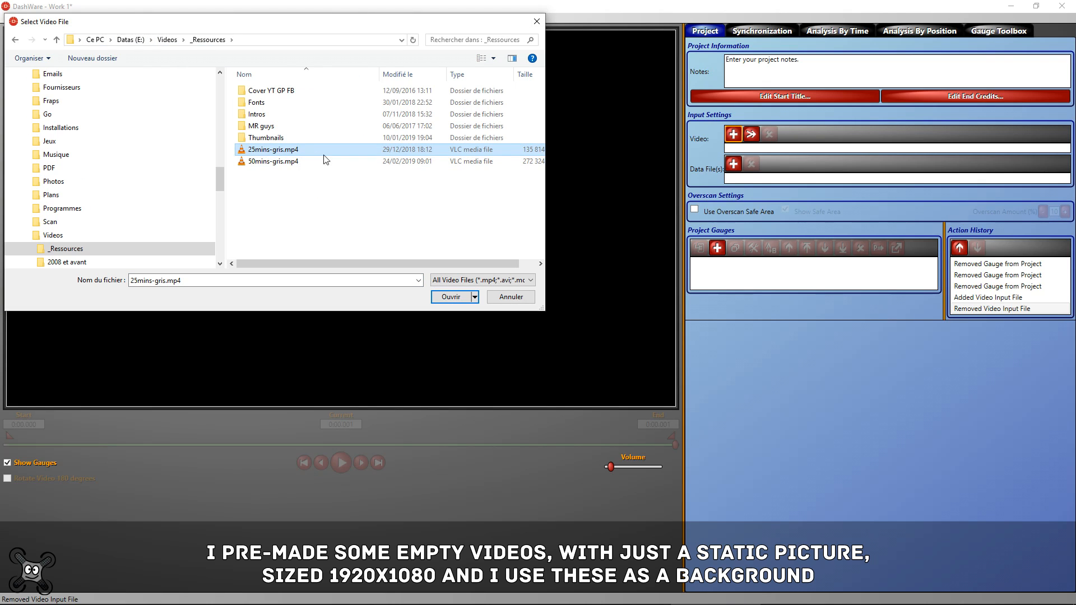
pyautogui.click(272, 162)
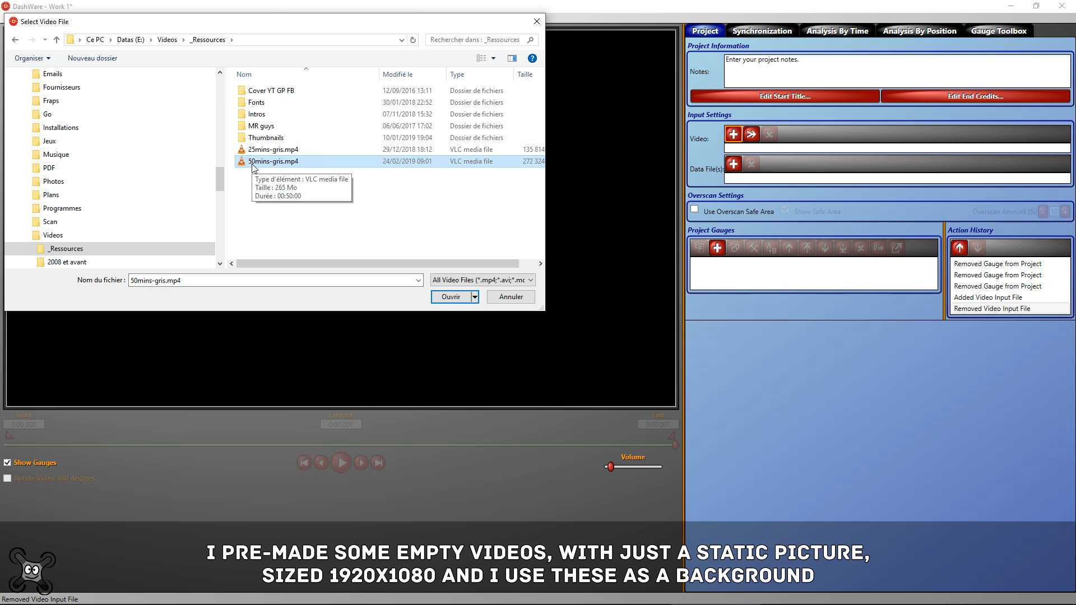
pyautogui.click(263, 152)
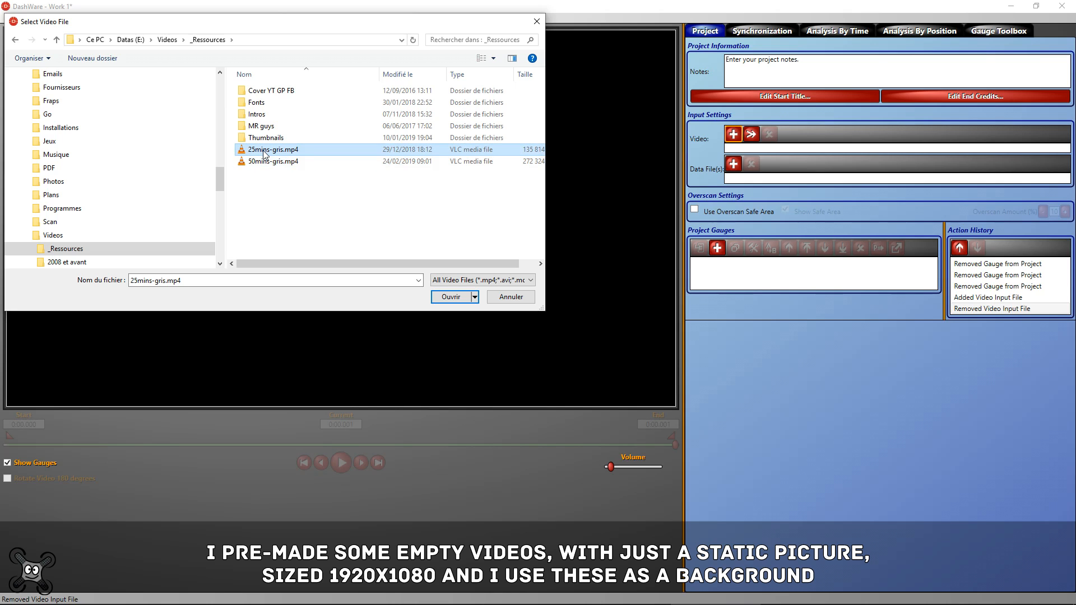
pyautogui.doubleClick(263, 153)
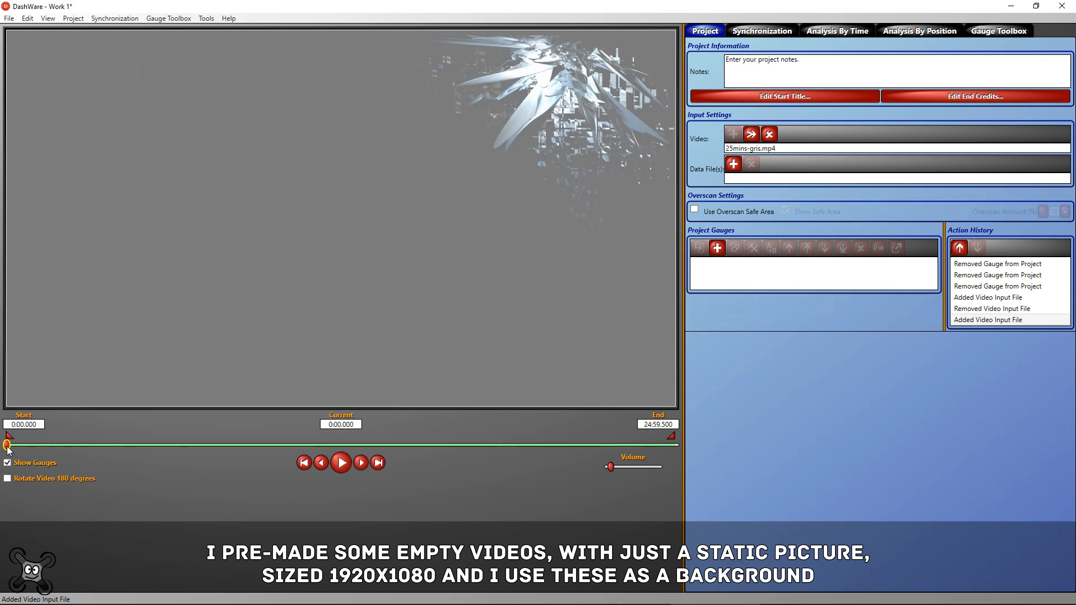
pyautogui.moveTo(7, 446)
pyautogui.mouseDown()
pyautogui.moveTo(592, 446)
pyautogui.moveTo(6, 447)
pyautogui.moveTo(679, 468)
pyautogui.moveTo(532, 446)
pyautogui.moveTo(7, 447)
pyautogui.mouseUp()
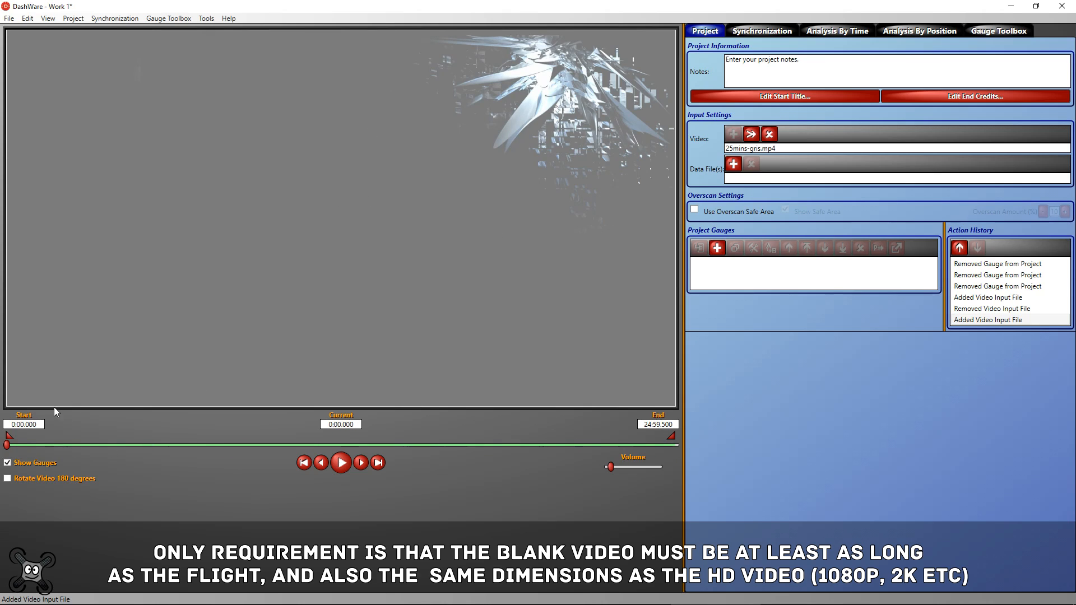
# Step: Add LOG00002.01.csv from the logs folder as the project's data file, using the INAV21 data profile
pyautogui.click(734, 165)
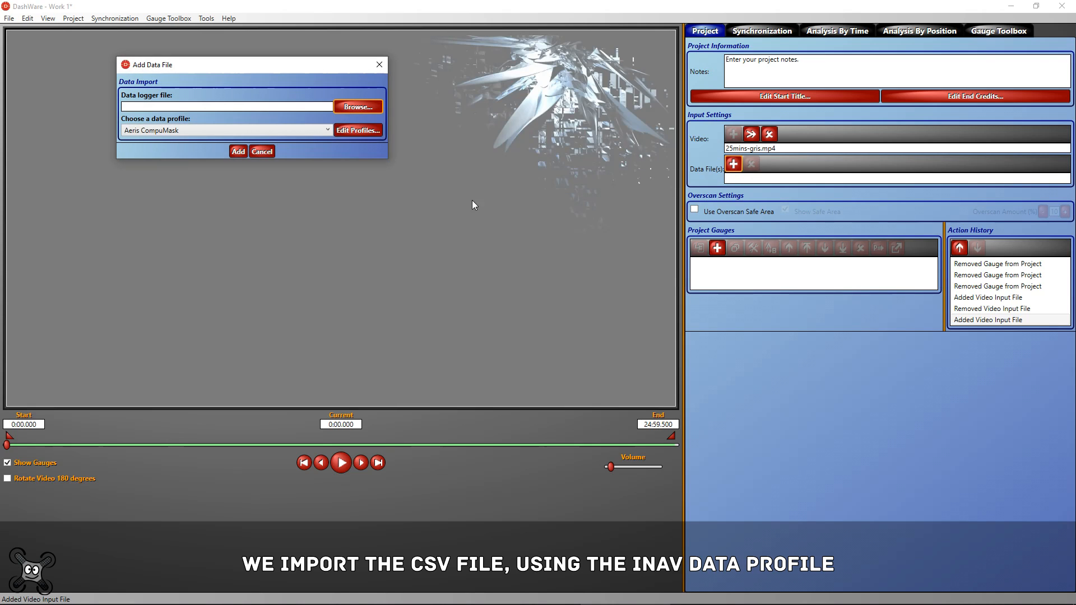
pyautogui.click(356, 107)
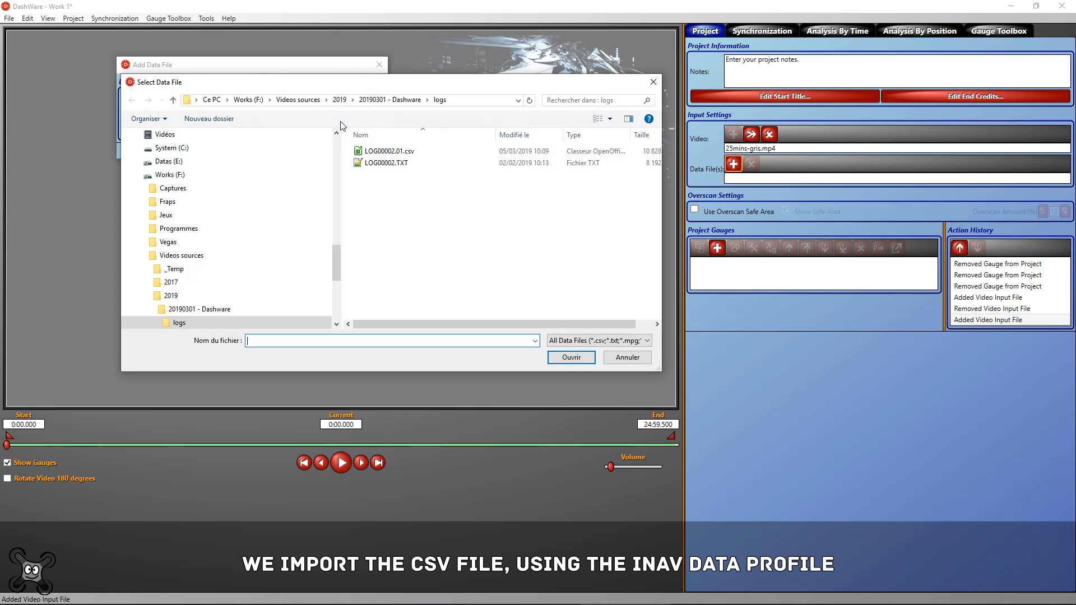
pyautogui.click(372, 156)
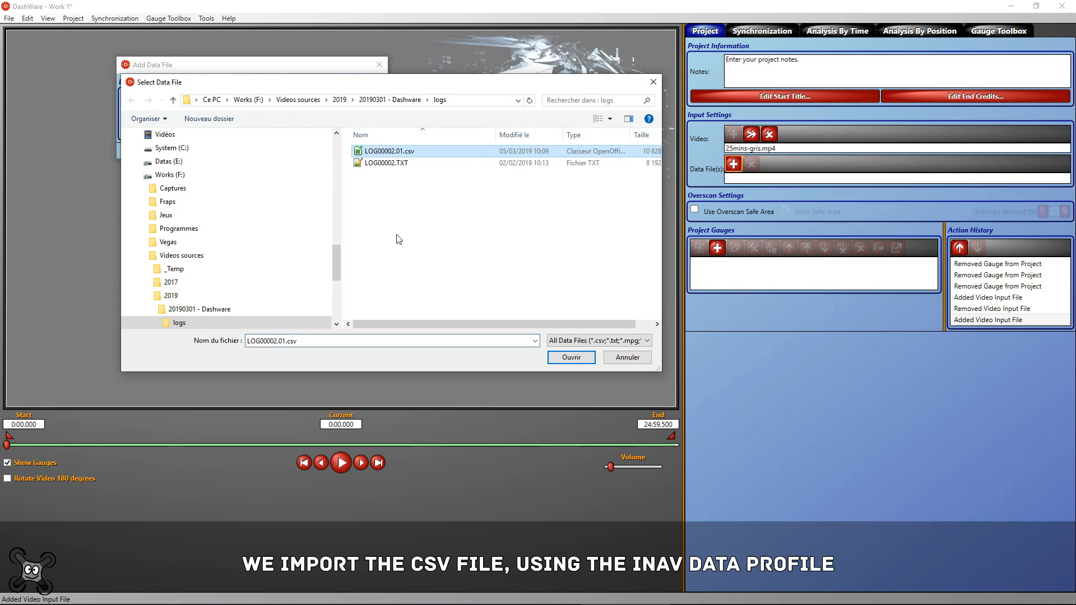
pyautogui.click(560, 359)
pyautogui.click(328, 132)
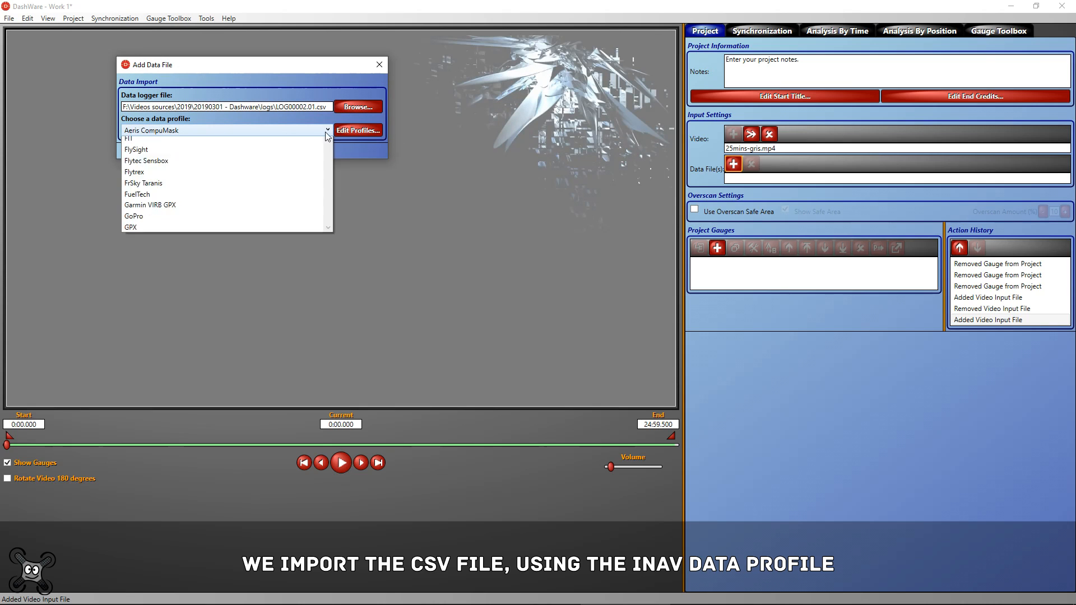
pyautogui.moveTo(330, 156); pyautogui.dragTo(329, 196)
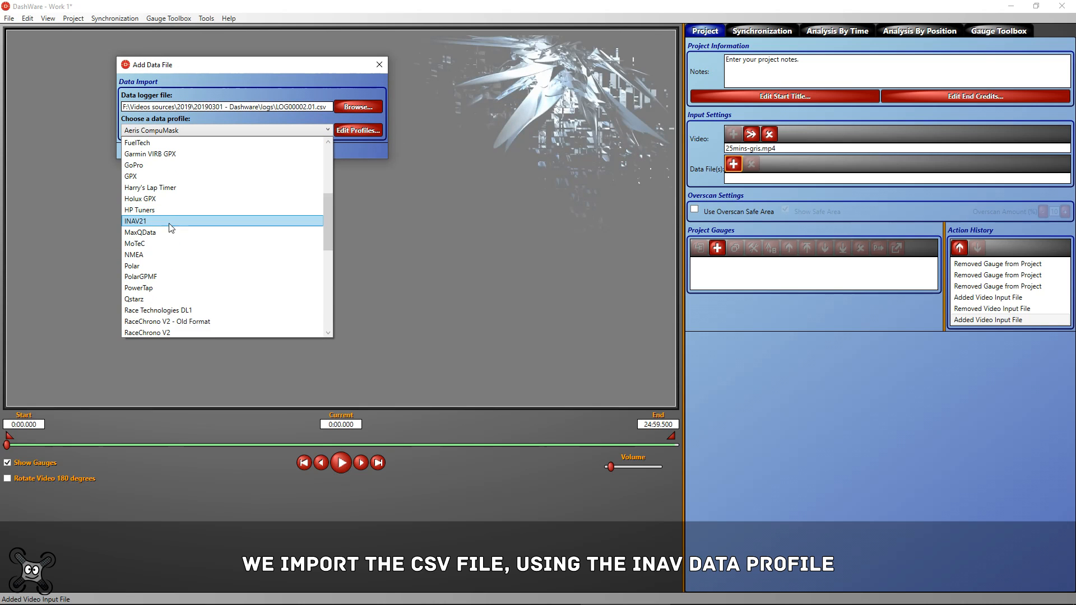
pyautogui.click(130, 223)
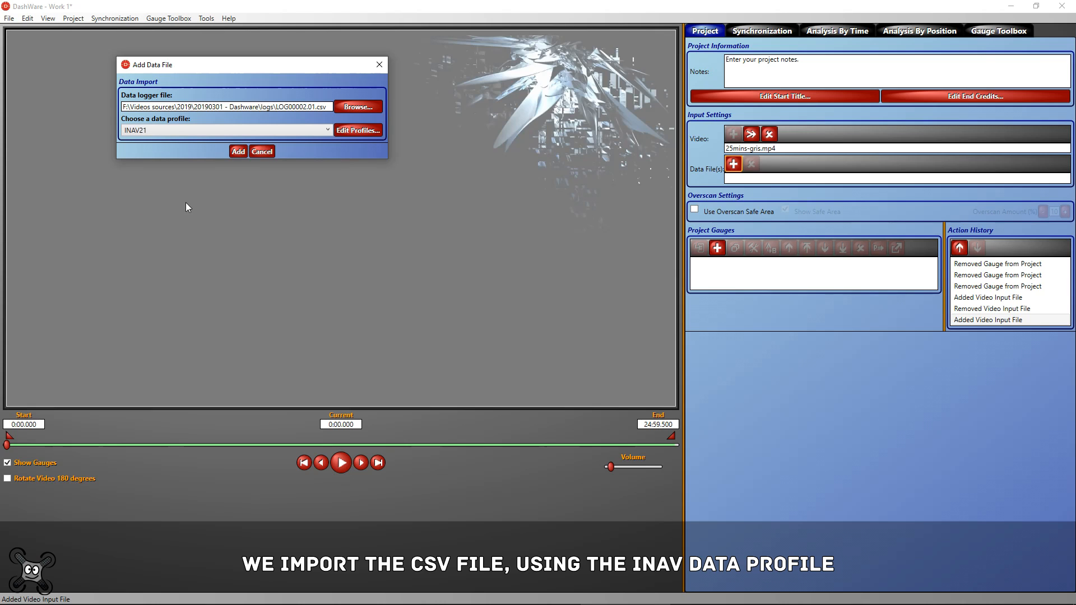
pyautogui.click(237, 150)
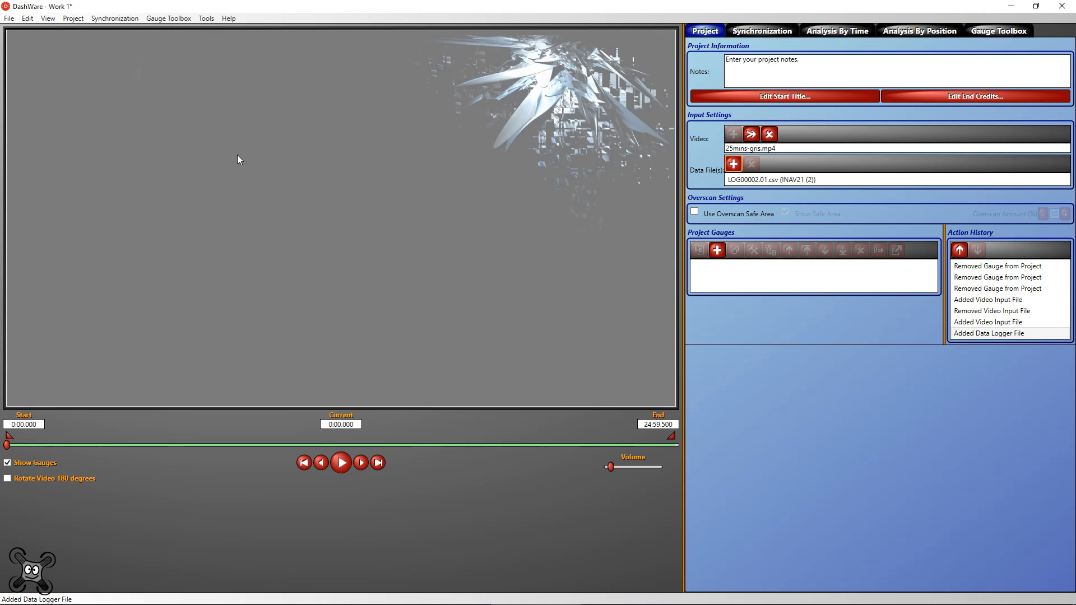
# Step: Add the _OC-General gauge to the project and stretch it across the full width of the video's upper edge
pyautogui.click(992, 33)
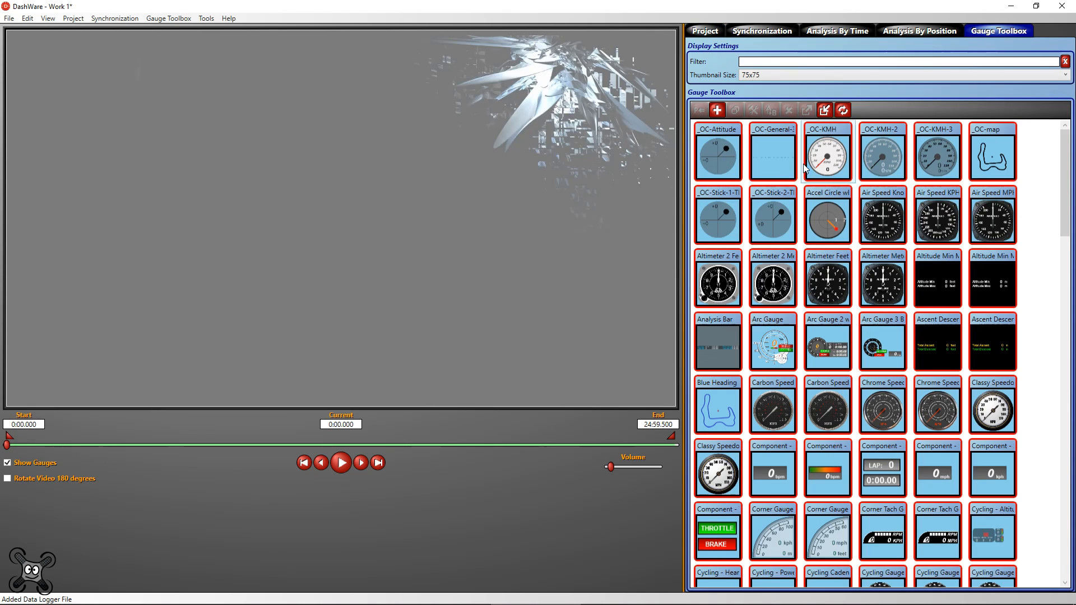
pyautogui.click(769, 165)
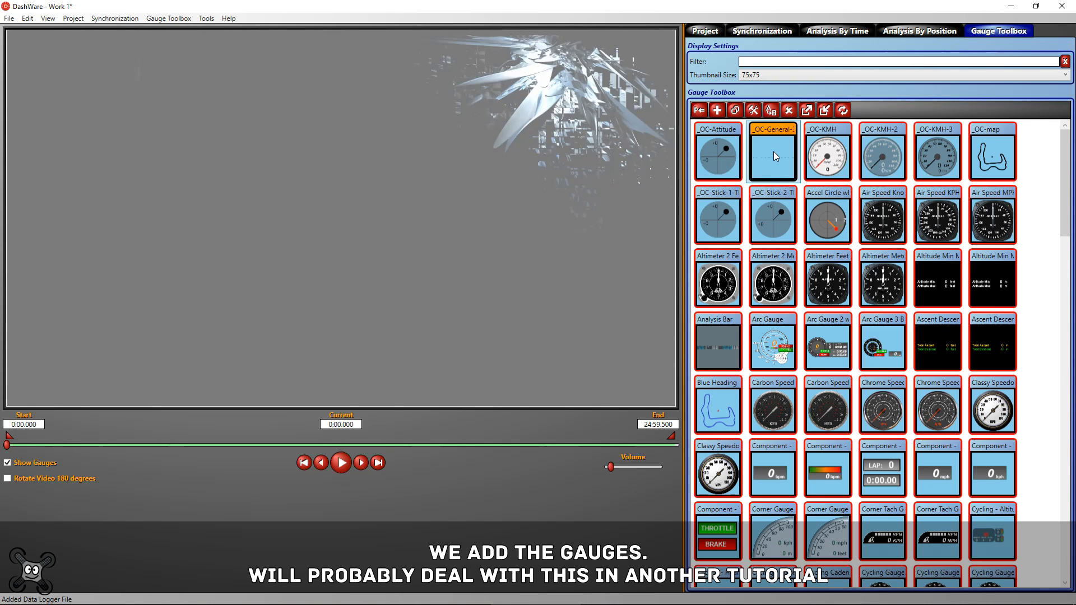
pyautogui.moveTo(773, 152); pyautogui.dragTo(25, 50)
pyautogui.moveTo(388, 221); pyautogui.dragTo(272, 51)
pyautogui.moveTo(432, 50); pyautogui.dragTo(664, 58)
# Step: Try a UAV Data Listing gauge with white text on a dark background, enlarged to about twice its size
pyautogui.scroll(-15, 910, 496)
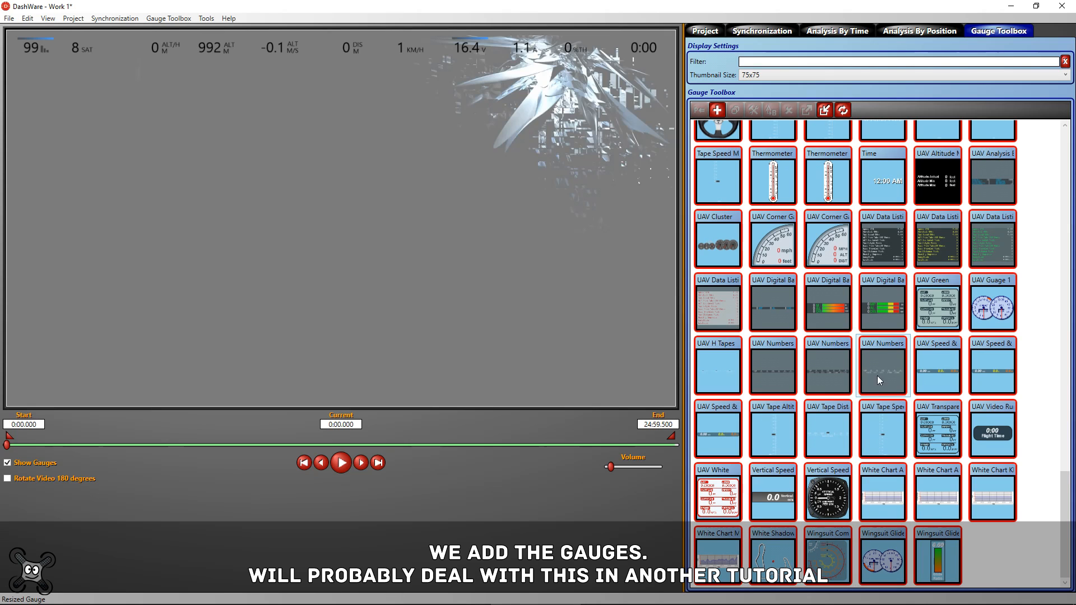
pyautogui.moveTo(880, 241); pyautogui.dragTo(182, 313)
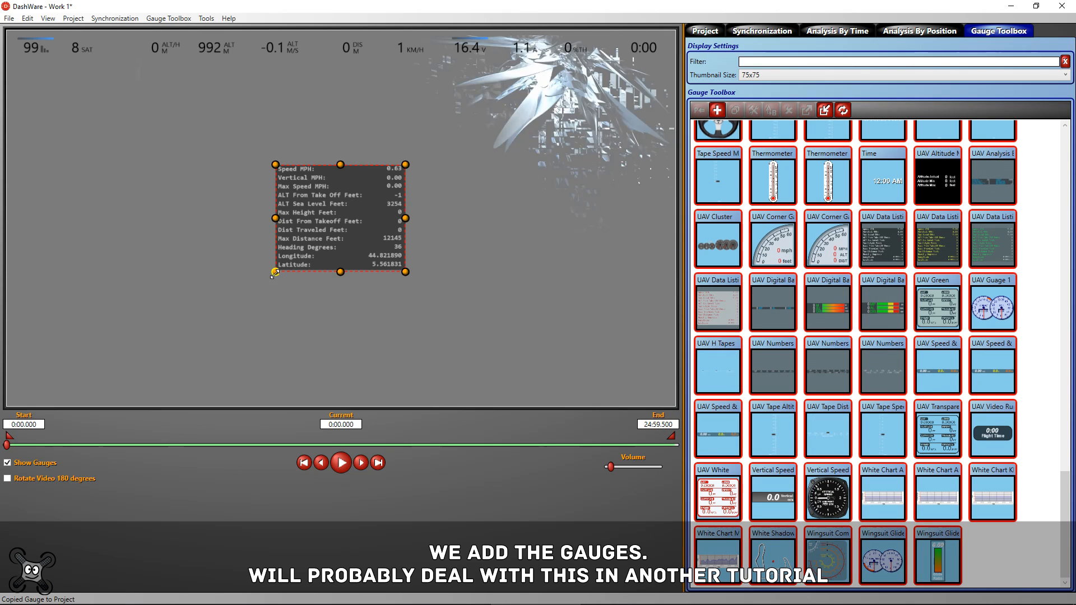
pyautogui.moveTo(274, 273); pyautogui.dragTo(150, 375)
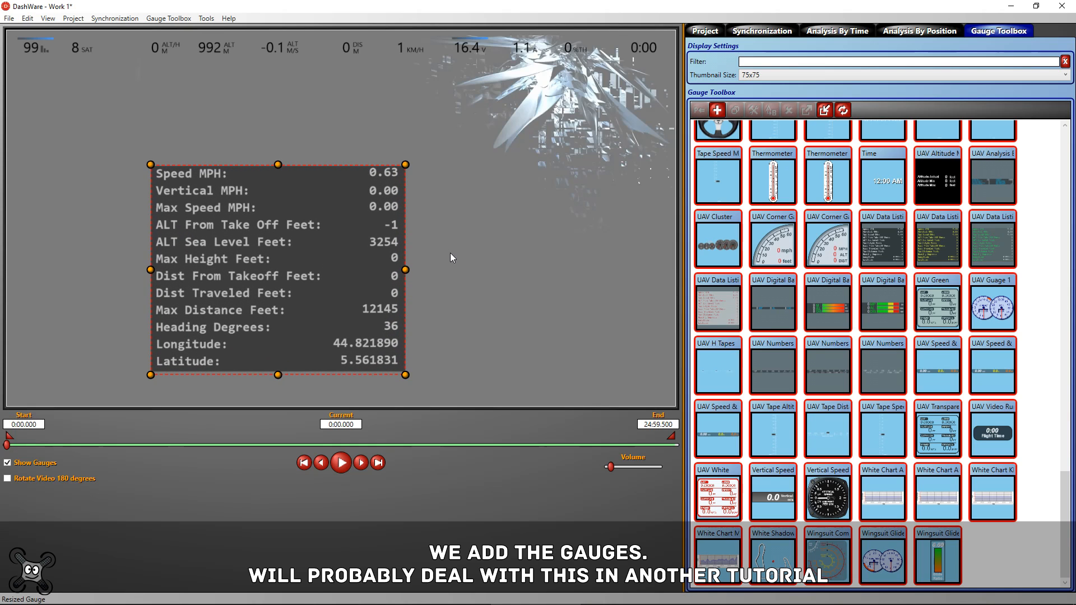
# Step: Try a Cycling Gauge placed beside the data listing and enlarged to fill the space there
pyautogui.moveTo(879, 286); pyautogui.dragTo(453, 365)
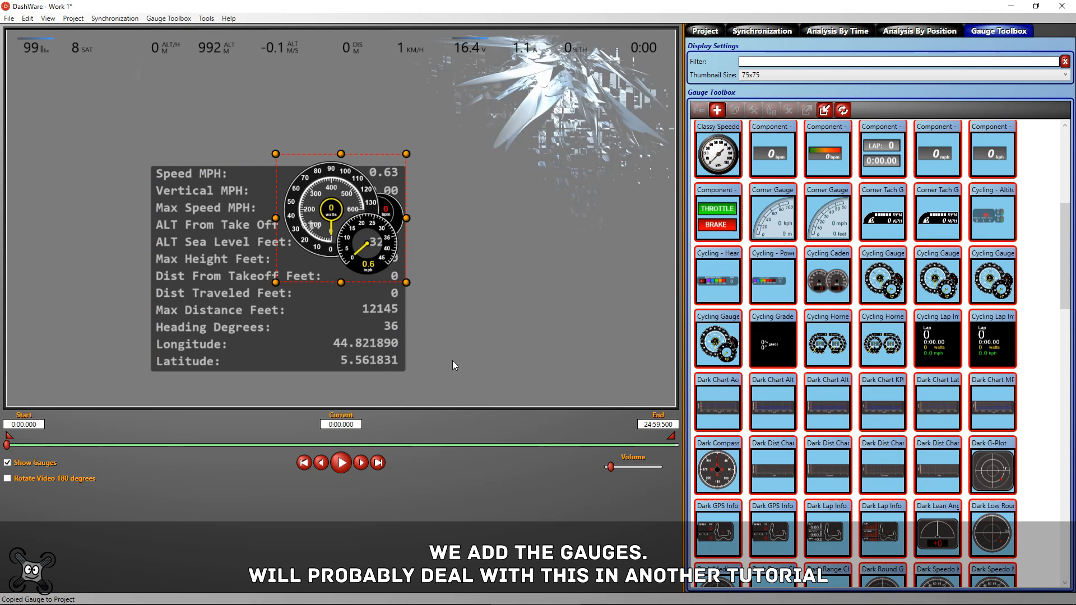
pyautogui.moveTo(368, 208); pyautogui.dragTo(518, 304)
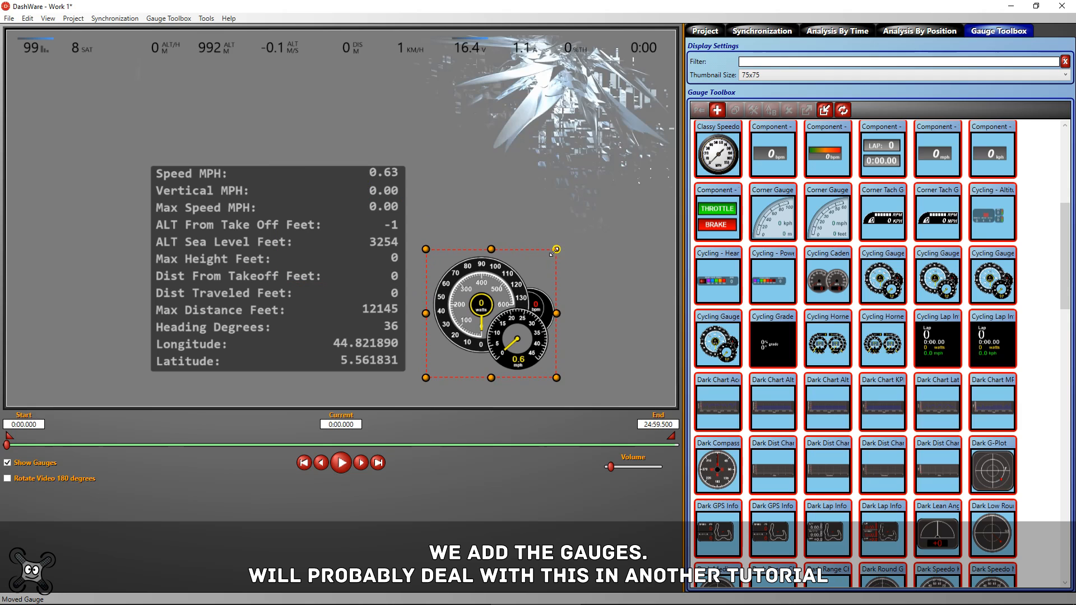
pyautogui.moveTo(555, 251); pyautogui.dragTo(650, 163)
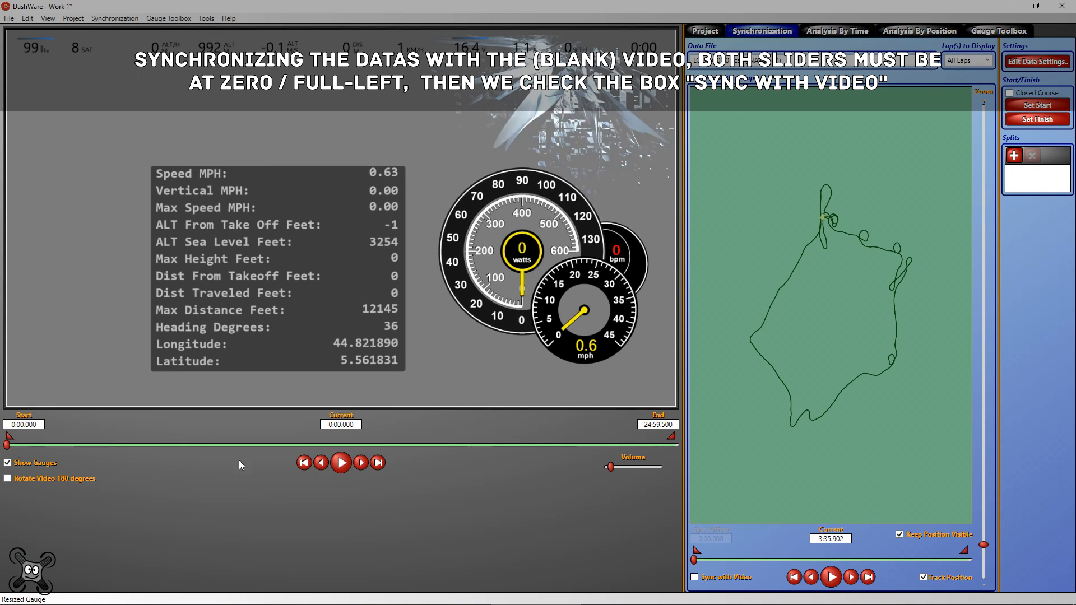
# Step: Synchronize the log data with the video with both playheads at their start, and check the gauge data along the timeline
pyautogui.click(696, 577)
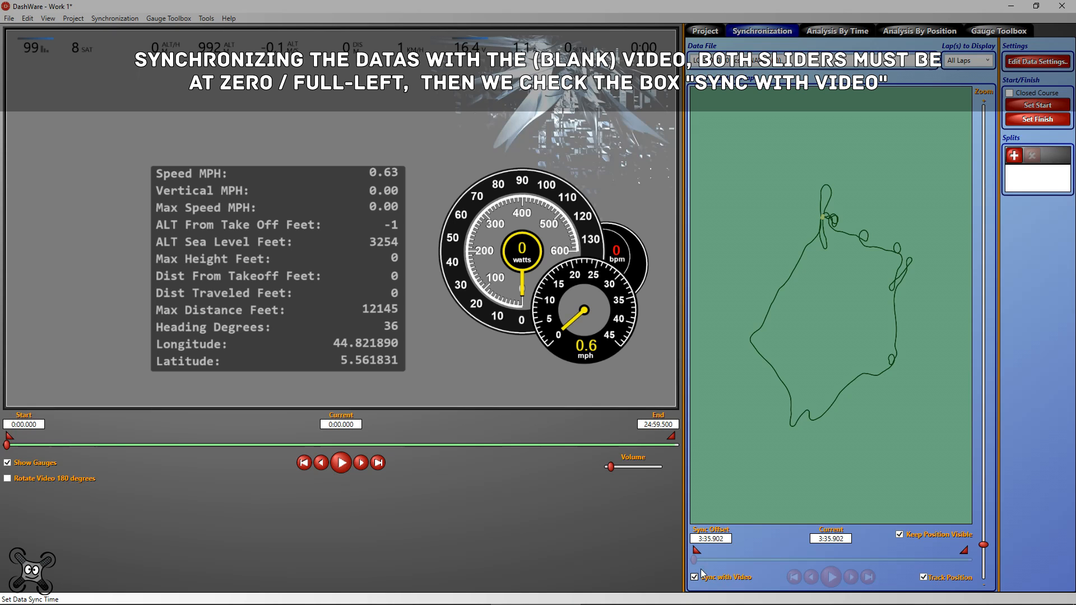
pyautogui.moveTo(6, 448); pyautogui.dragTo(35, 451)
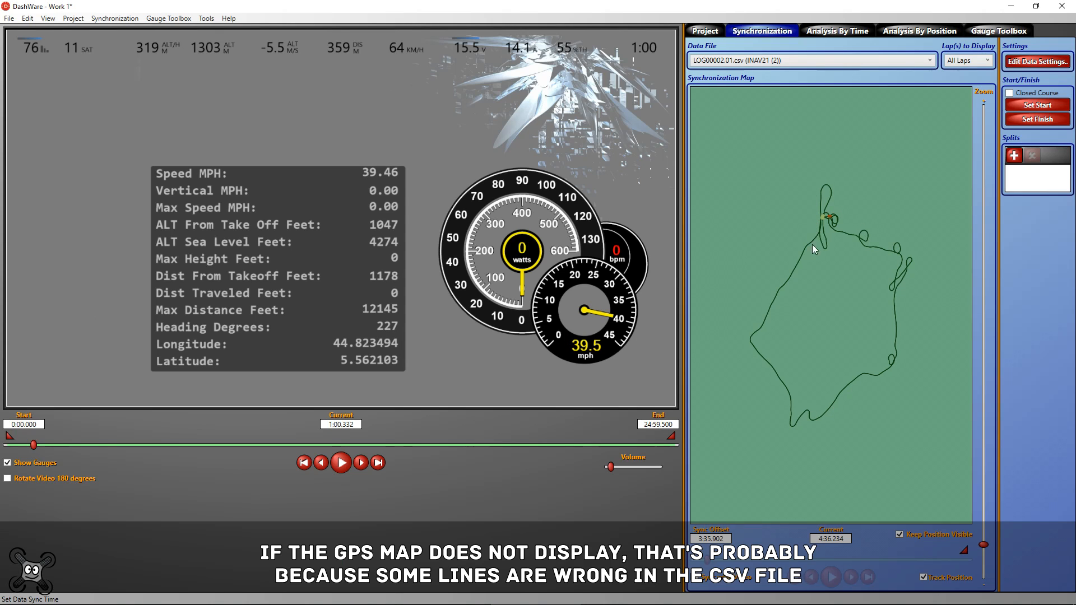
pyautogui.moveTo(34, 448); pyautogui.dragTo(280, 447)
pyautogui.click(500, 445)
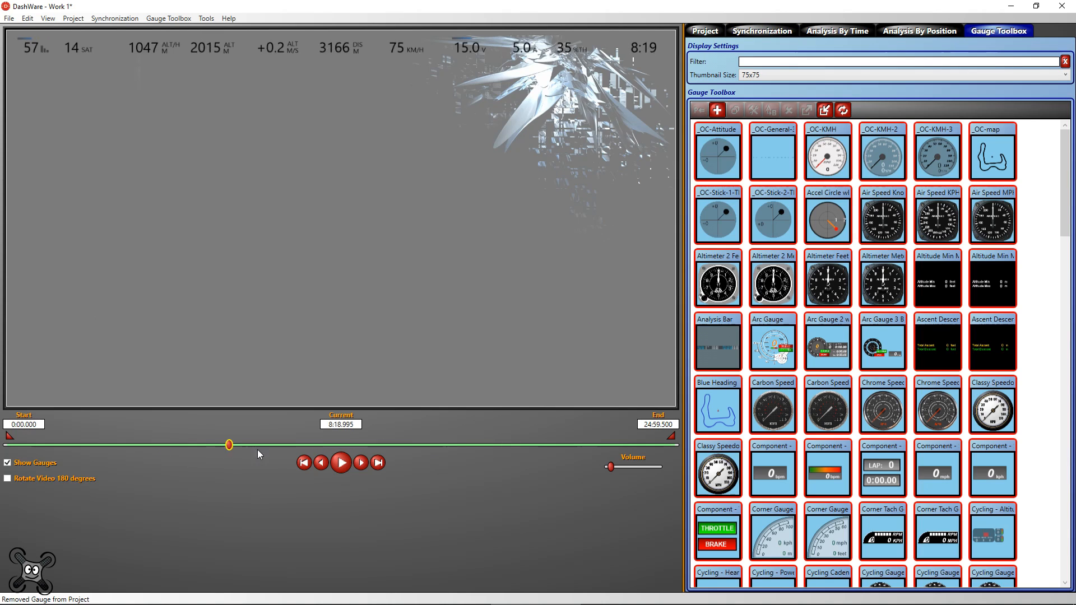
# Step: Set the video's end mark to 20:48.117, just after the log data ends, and save the project
pyautogui.moveTo(256, 452); pyautogui.dragTo(559, 445)
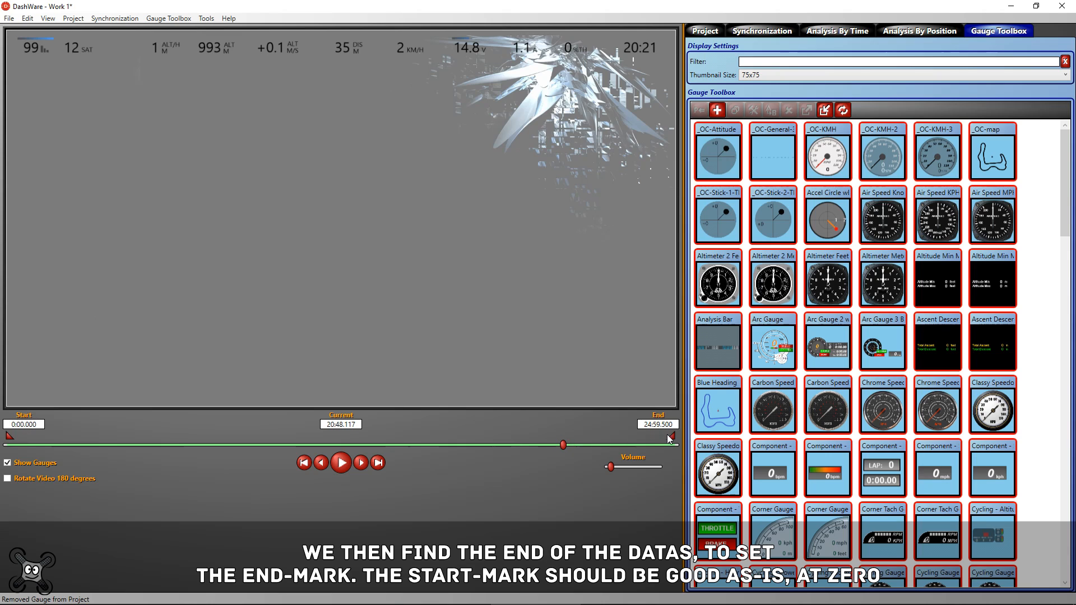
pyautogui.moveTo(669, 439); pyautogui.dragTo(559, 438)
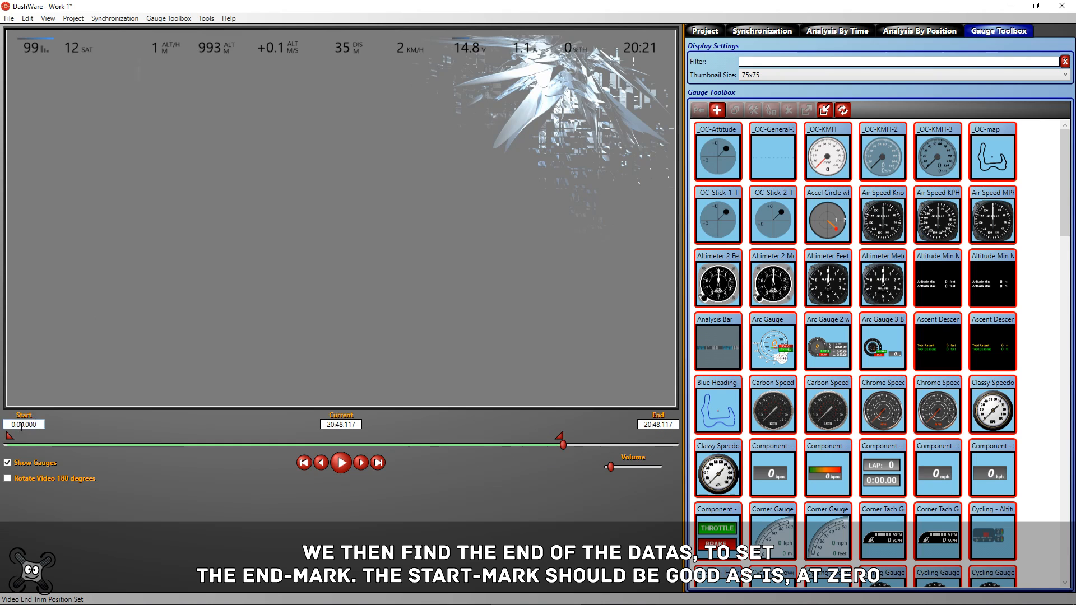
pyautogui.moveTo(563, 444)
pyautogui.mouseDown()
pyautogui.moveTo(5, 447)
pyautogui.moveTo(570, 448)
pyautogui.moveTo(147, 445)
pyautogui.mouseUp()
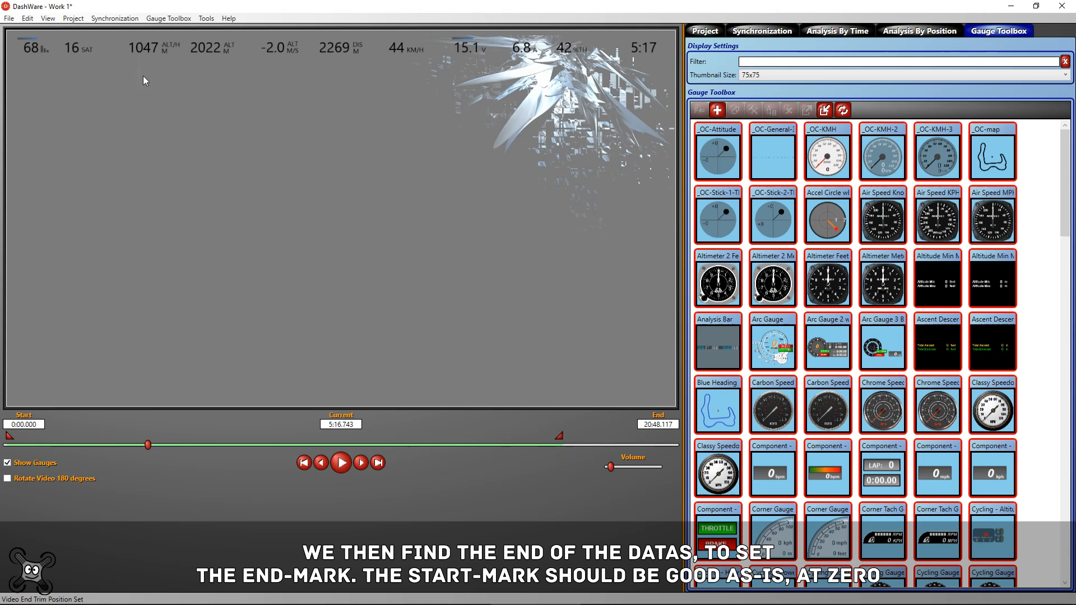
pyautogui.click(9, 18)
pyautogui.click(32, 74)
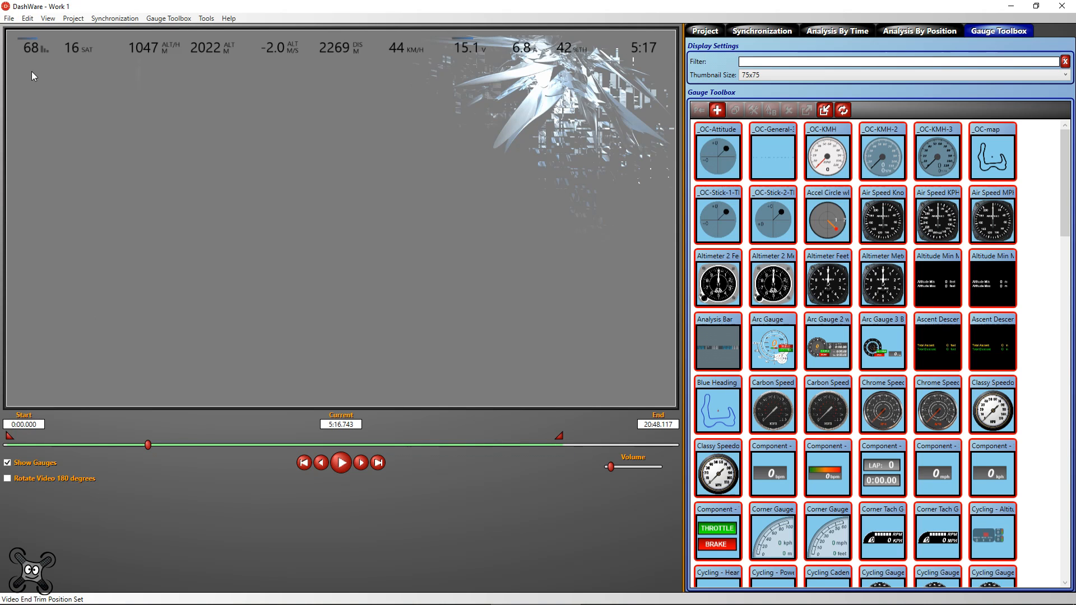
# Step: Start a gauge image sequence export with Work 1.png in the logs folder as the output file
pyautogui.click(9, 18)
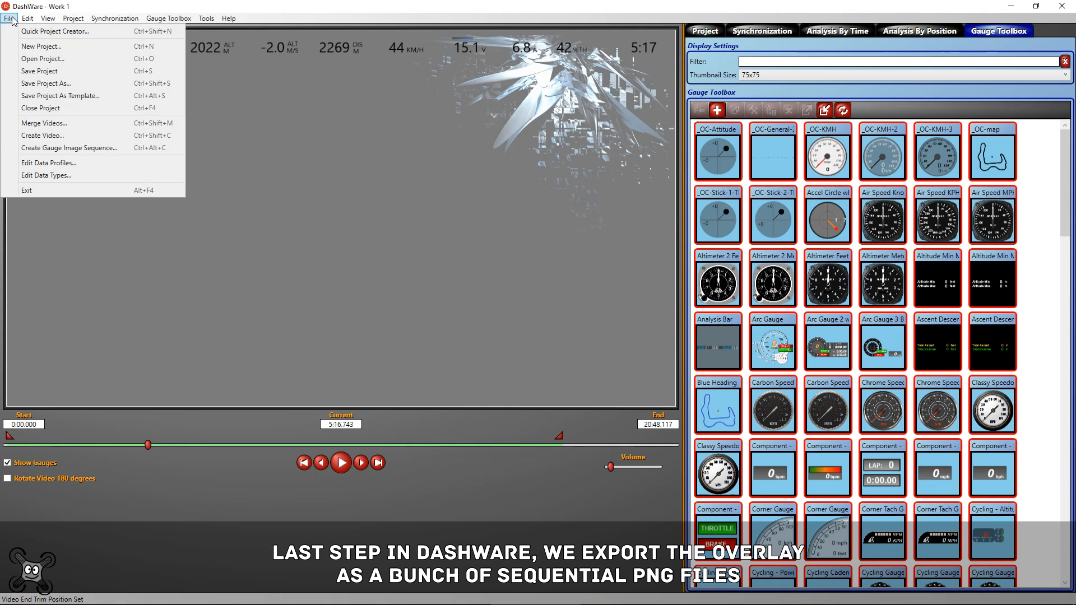
pyautogui.click(55, 149)
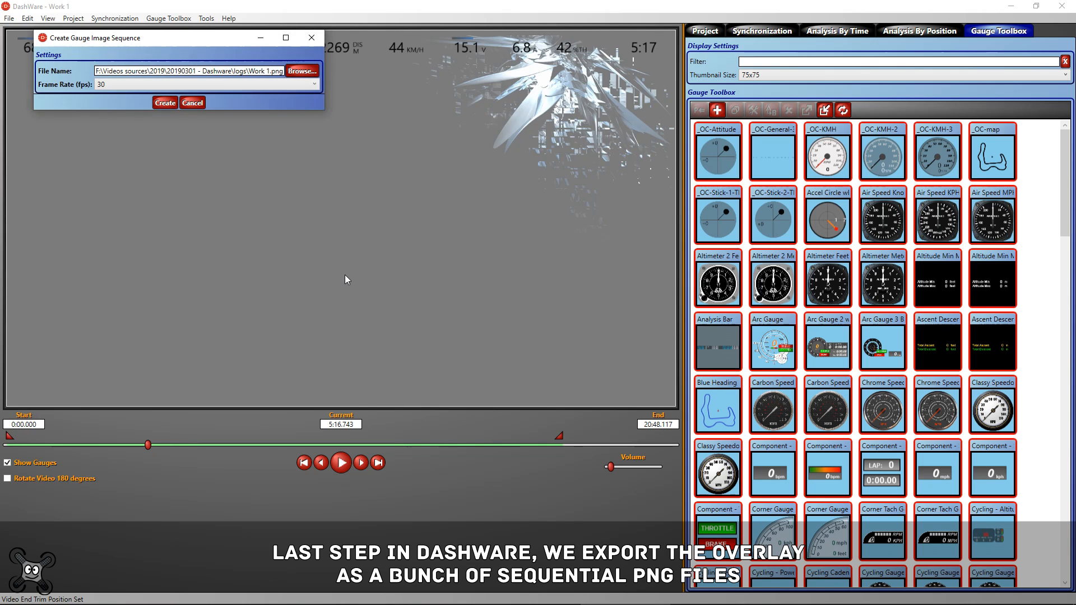
pyautogui.click(297, 72)
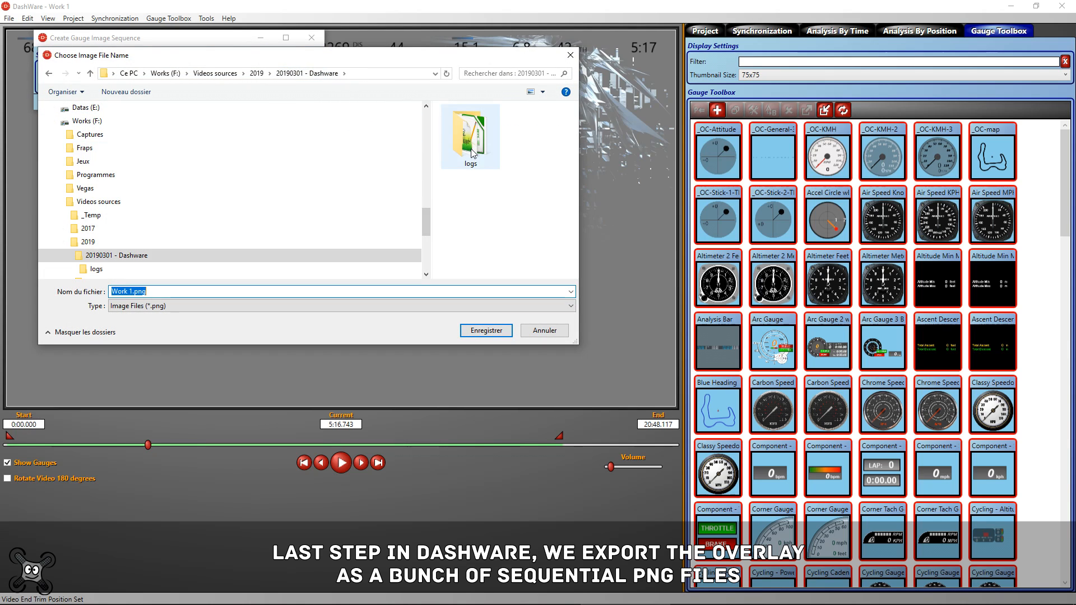
pyautogui.doubleClick(468, 137)
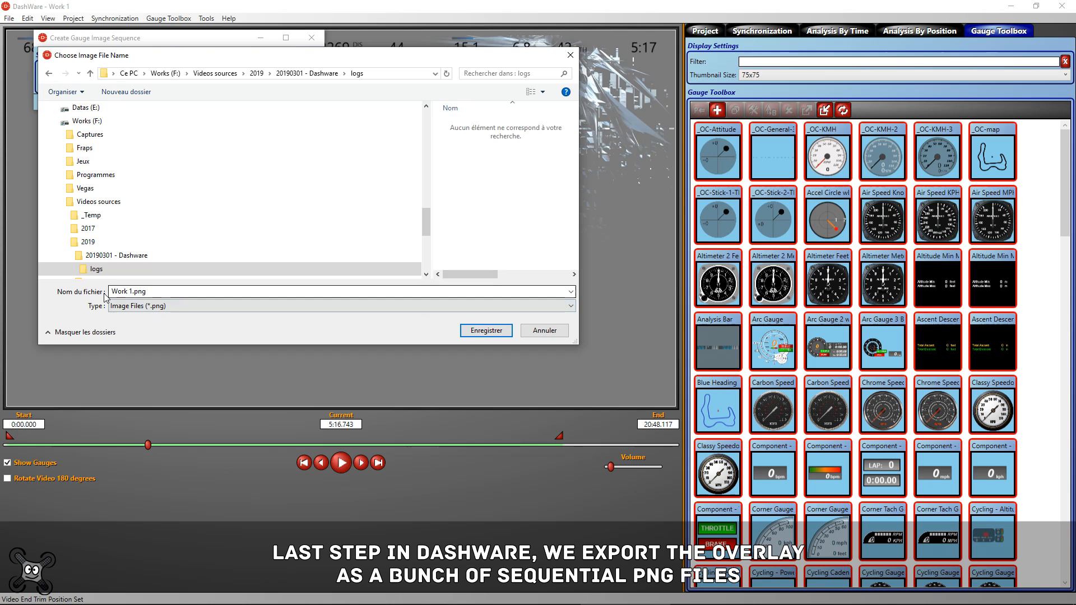
pyautogui.click(469, 331)
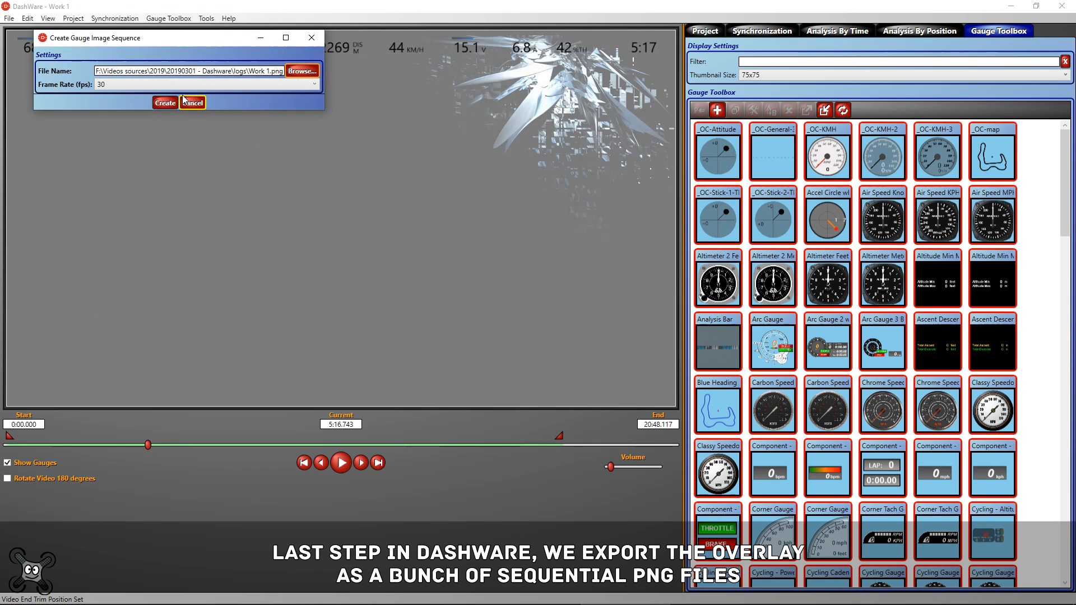
# Step: Set the gauge image sequence's frame rate to 15 fps
pyautogui.click(313, 84)
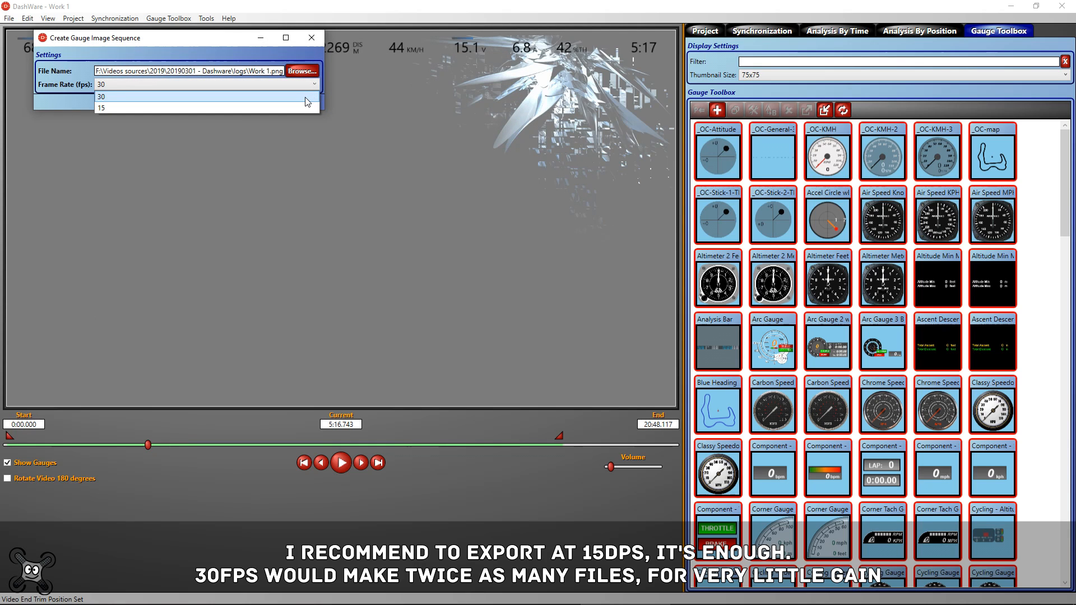
pyautogui.click(295, 106)
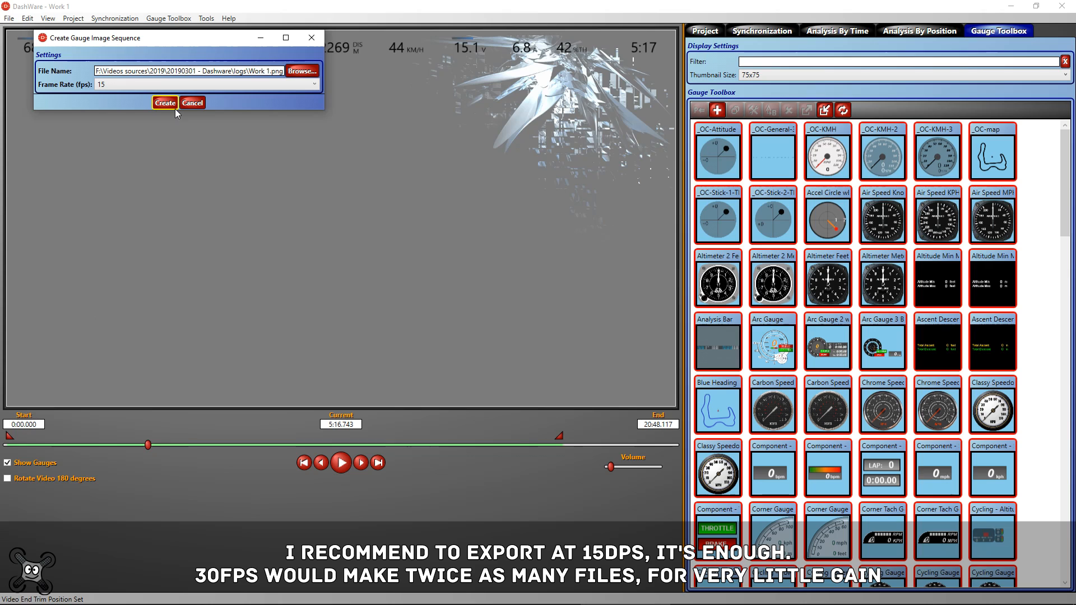
pyautogui.click(318, 85)
pyautogui.click(277, 95)
pyautogui.click(317, 86)
pyautogui.click(169, 106)
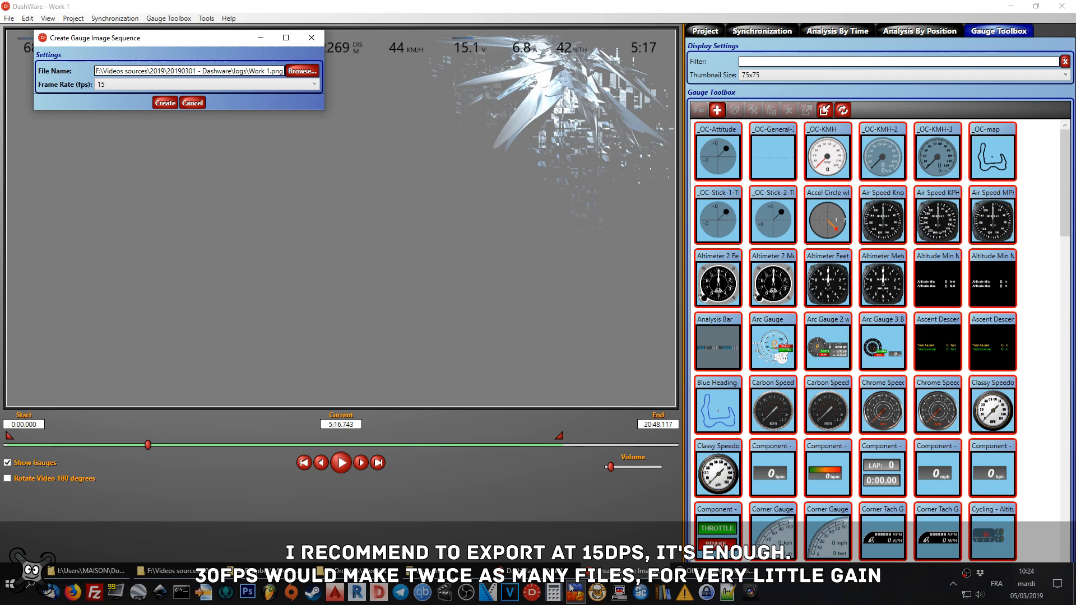
# Step: Calculate the image count as 20 × 15 × 60 in the Calculator, and double it for comparison
pyautogui.click(554, 593)
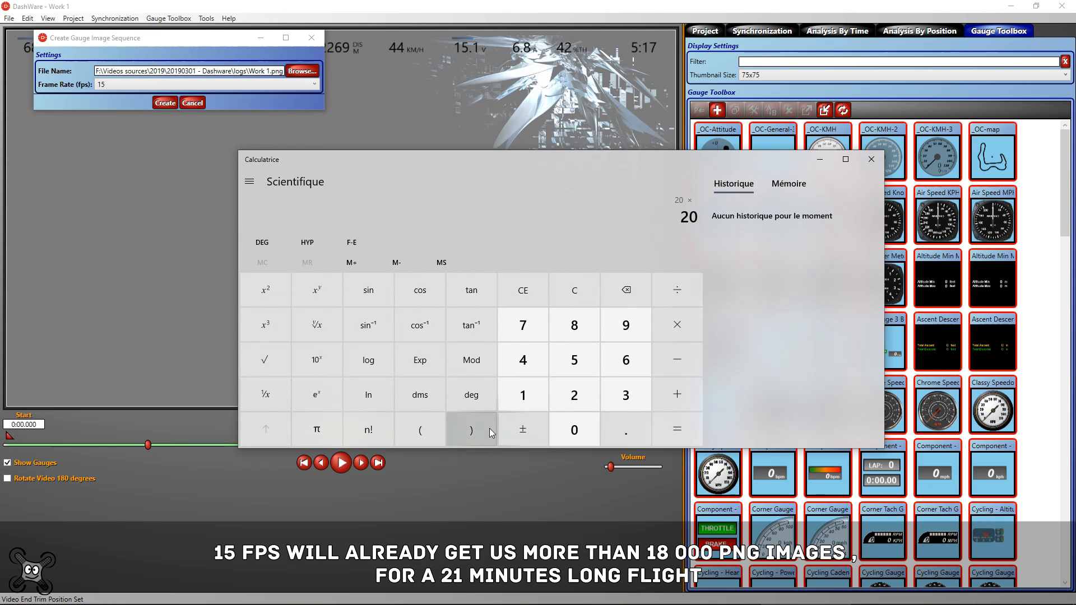
pyautogui.write('15*60')
pyautogui.press('Return')
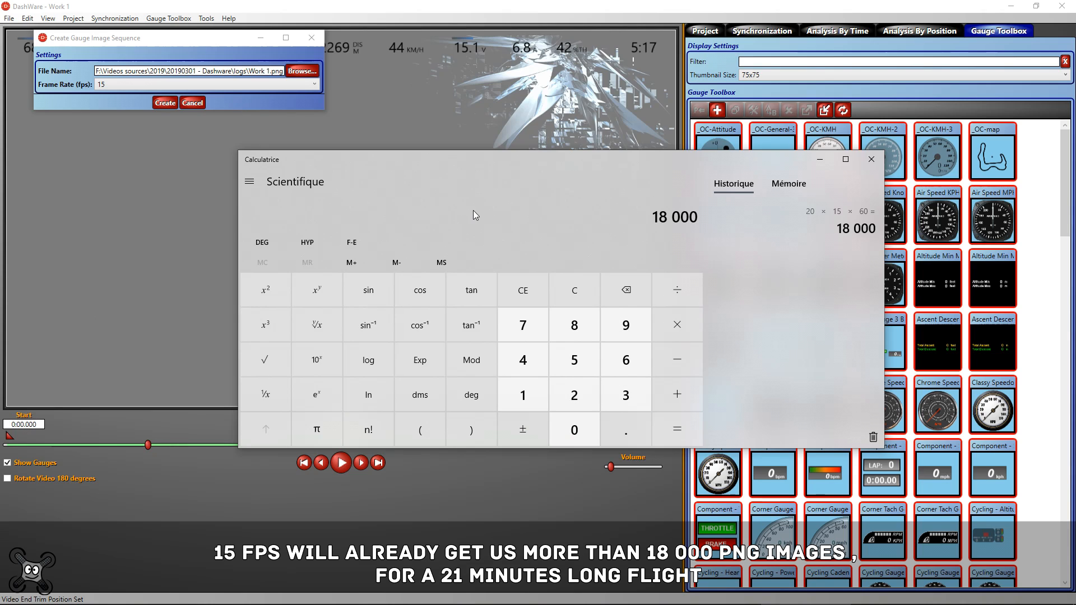
pyautogui.write('*2')
pyautogui.press('Return')
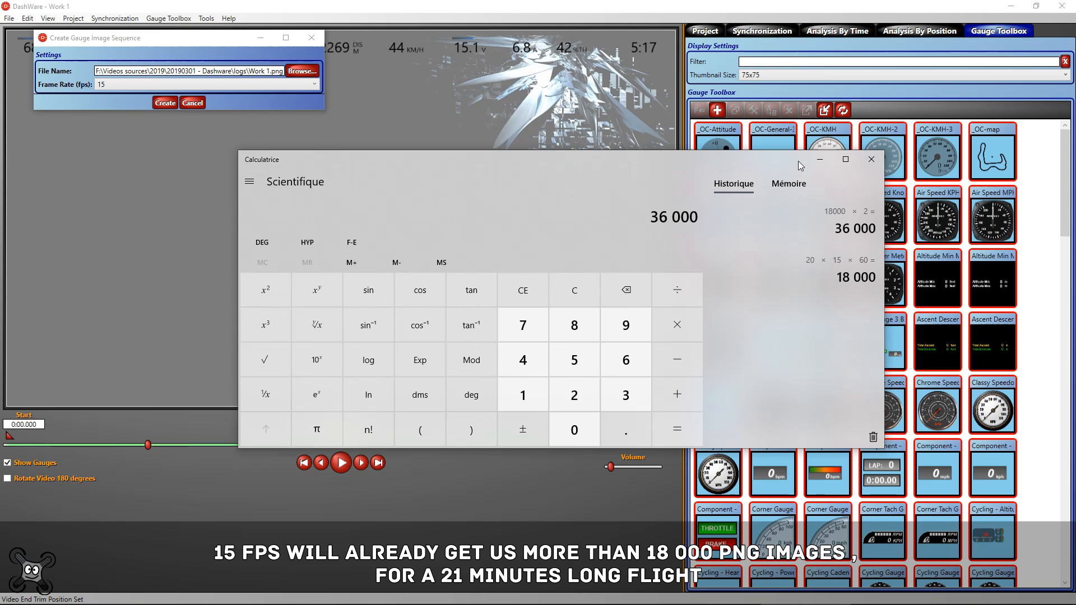
pyautogui.click(818, 159)
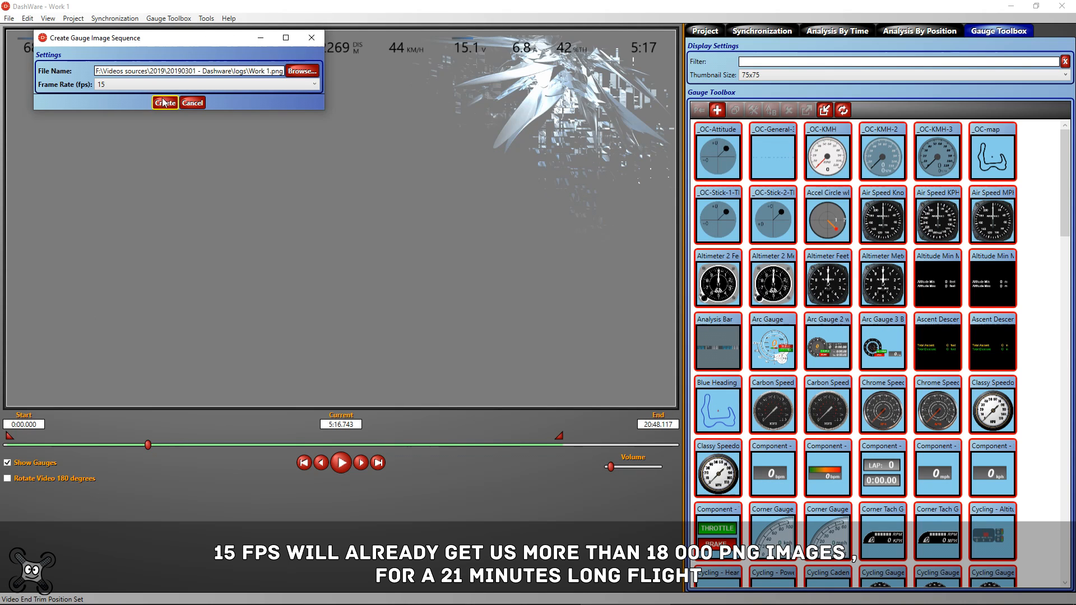
# Step: Run the gauge image sequence export and open its Work 1000 output folder inside logs
pyautogui.moveTo(182, 39); pyautogui.dragTo(210, 137)
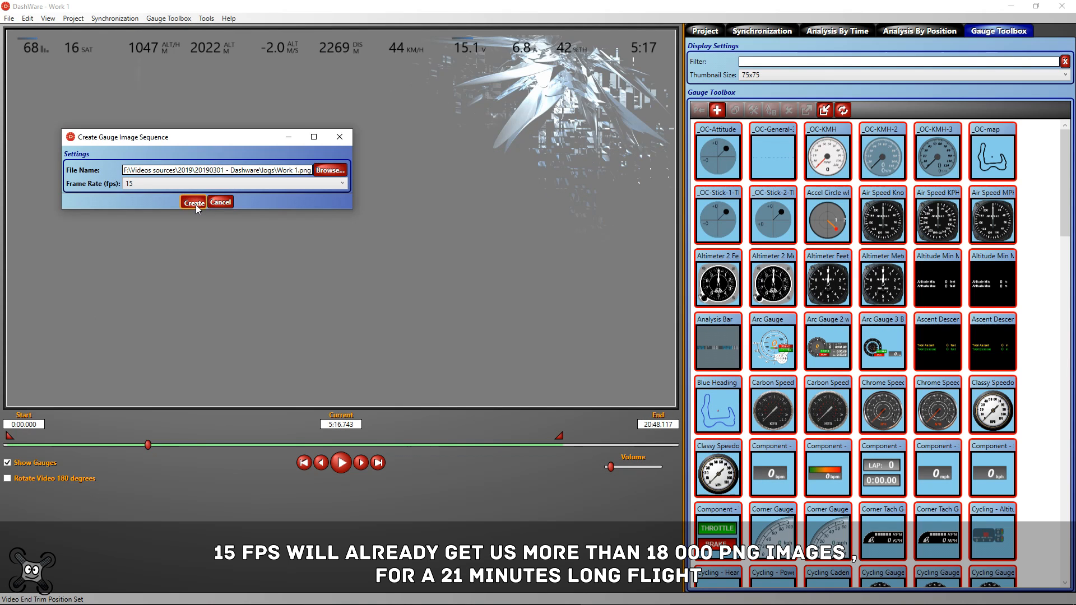
pyautogui.click(196, 204)
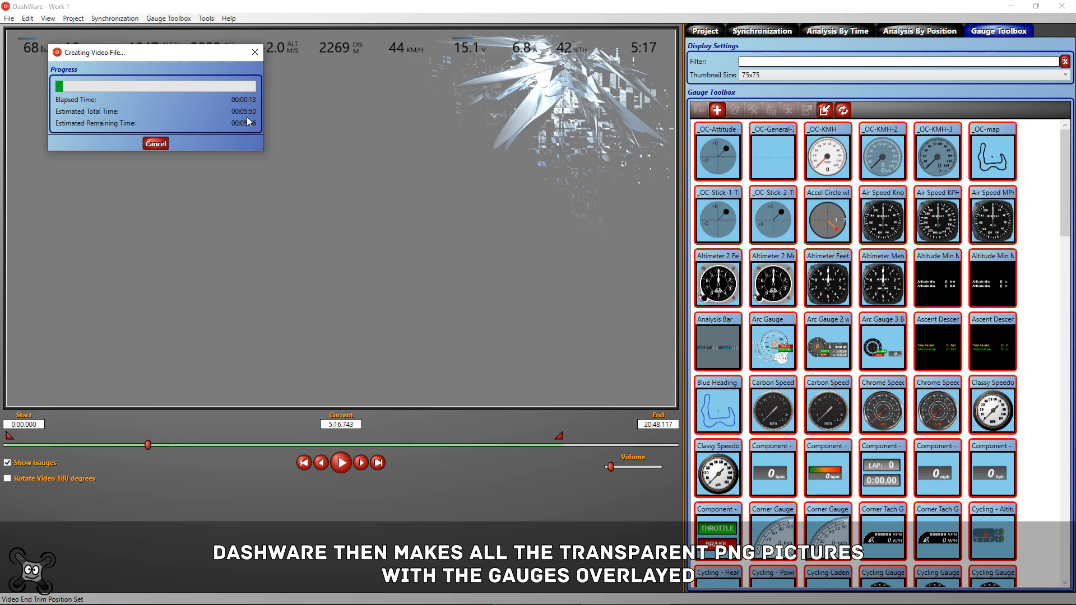
pyautogui.moveTo(357, 603)
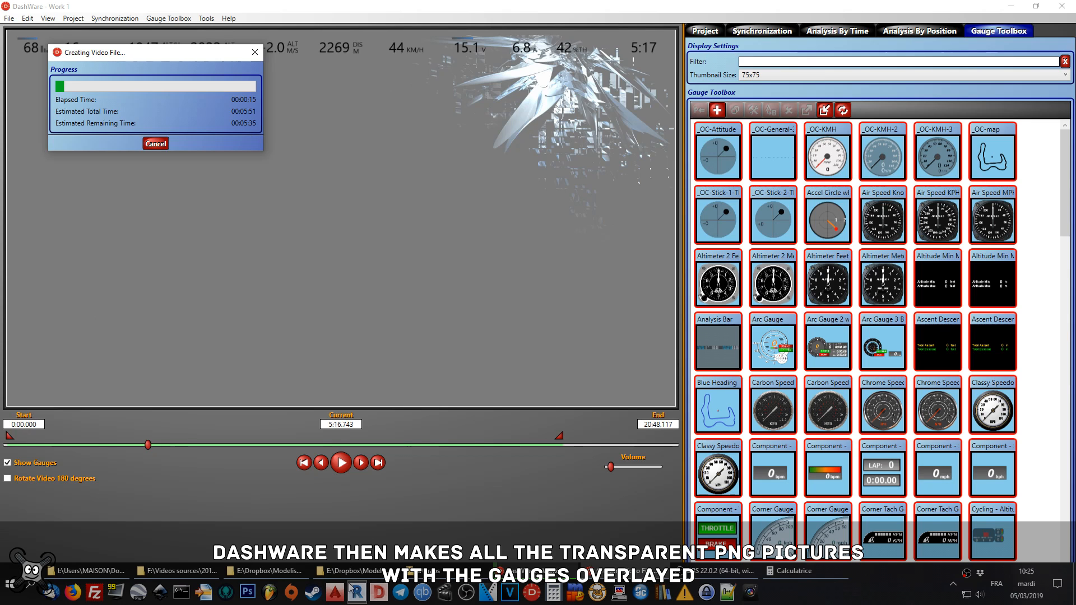
pyautogui.click(179, 570)
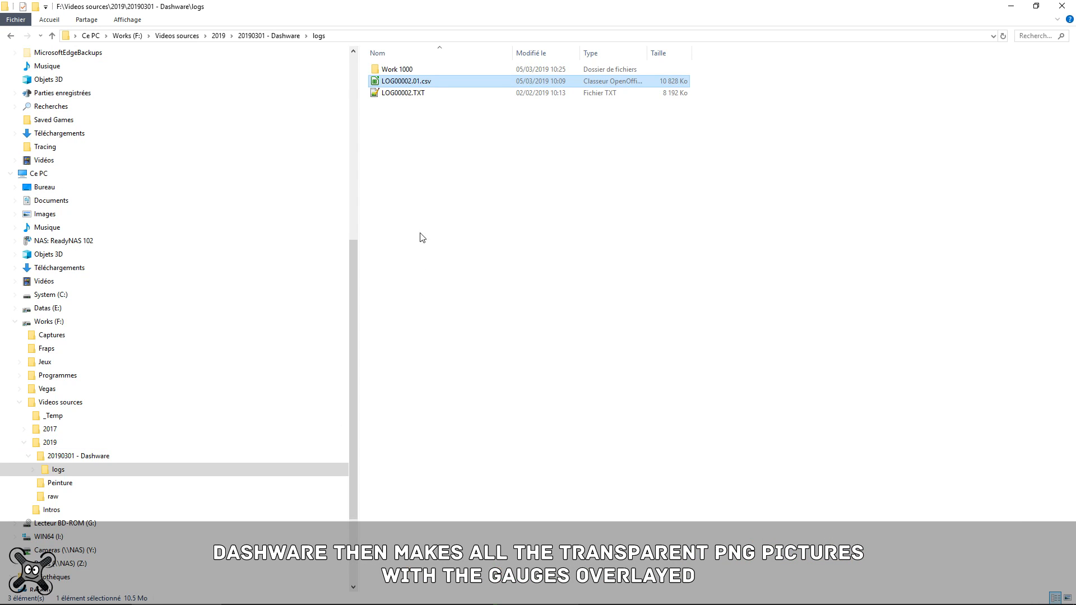
pyautogui.doubleClick(446, 70)
pyautogui.doubleClick(397, 70)
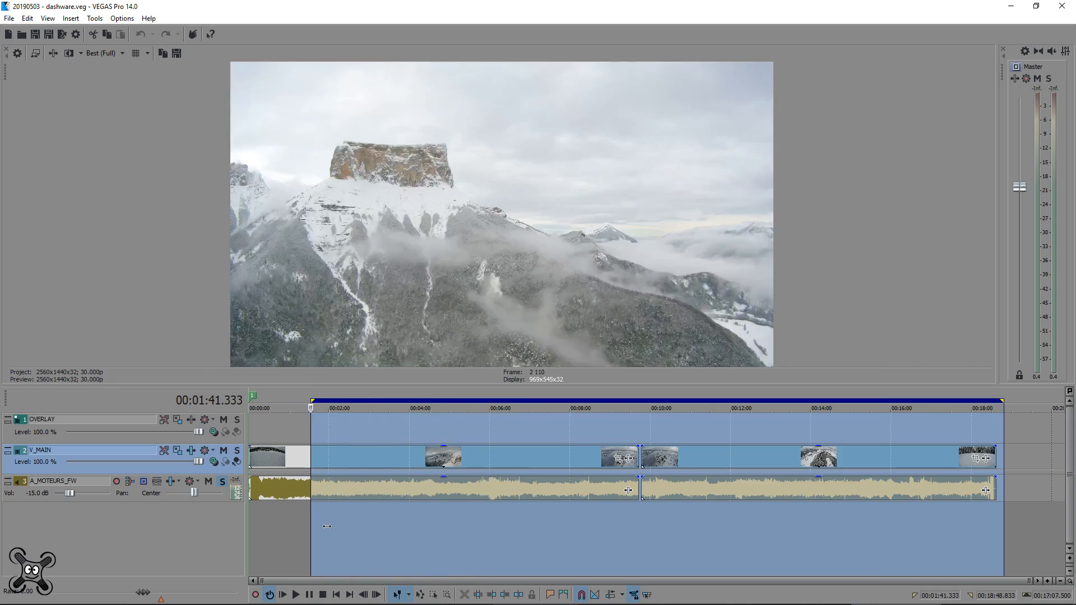
# Step: Dismiss the finished export's notice and examine the Work 1000 folder inside logs
pyautogui.moveTo(326, 526); pyautogui.dragTo(450, 566)
pyautogui.click(606, 574)
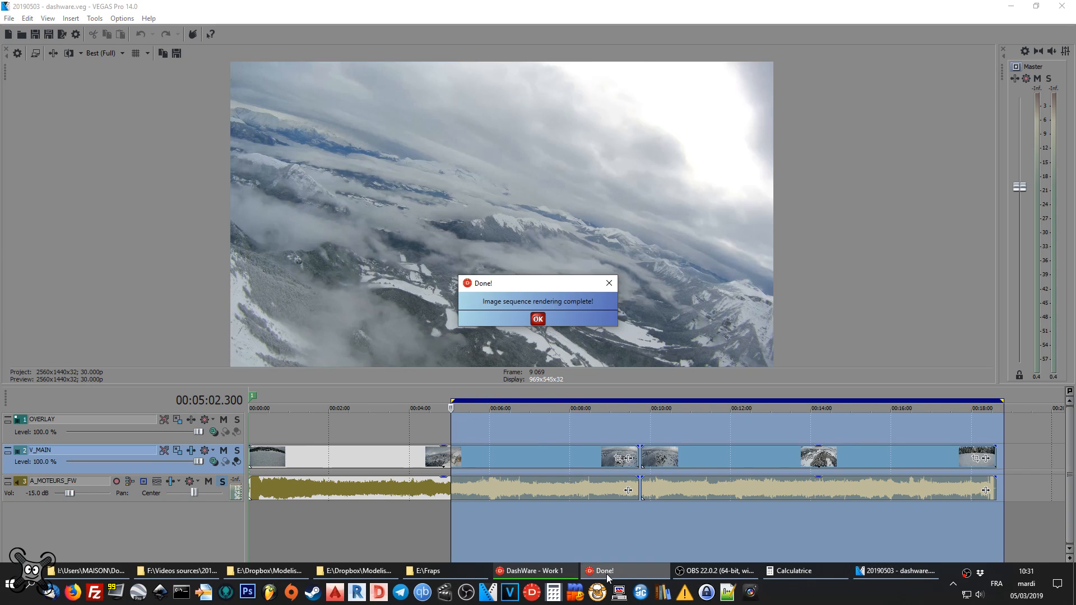
pyautogui.click(537, 319)
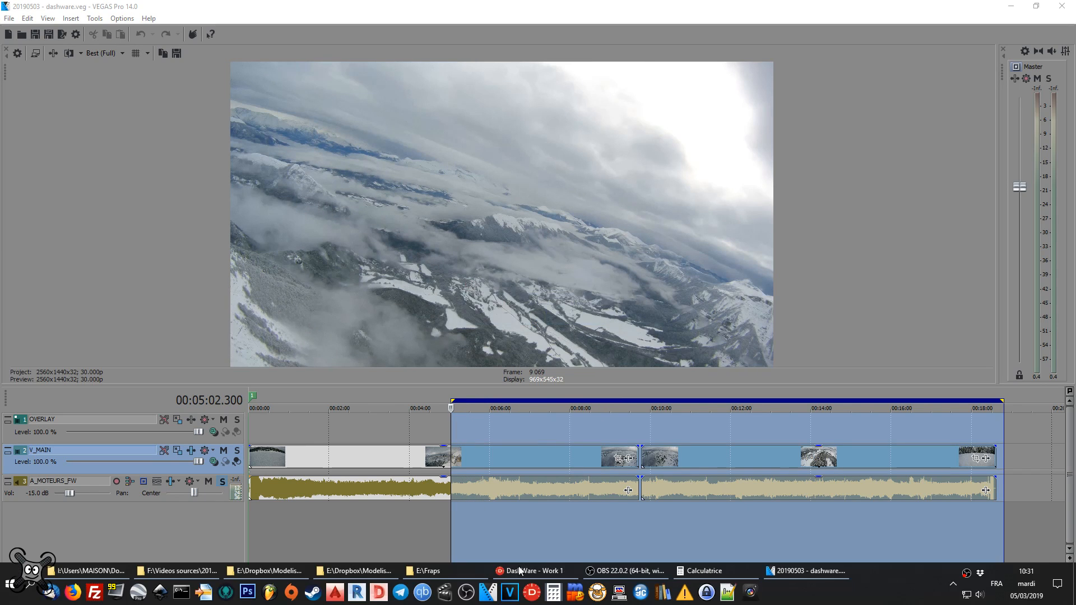
pyautogui.click(180, 570)
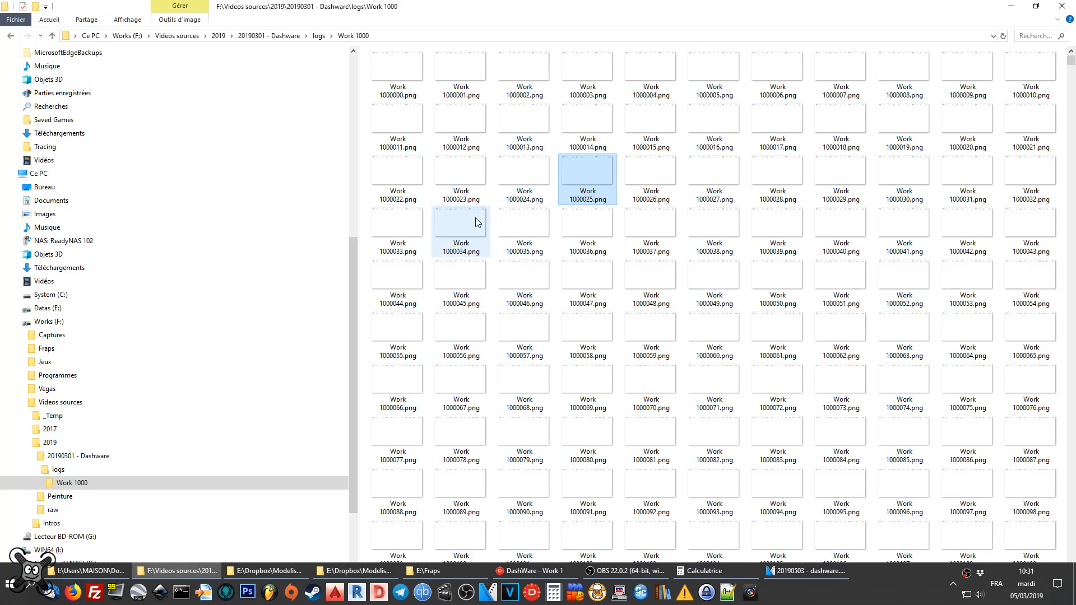
pyautogui.click(96, 469)
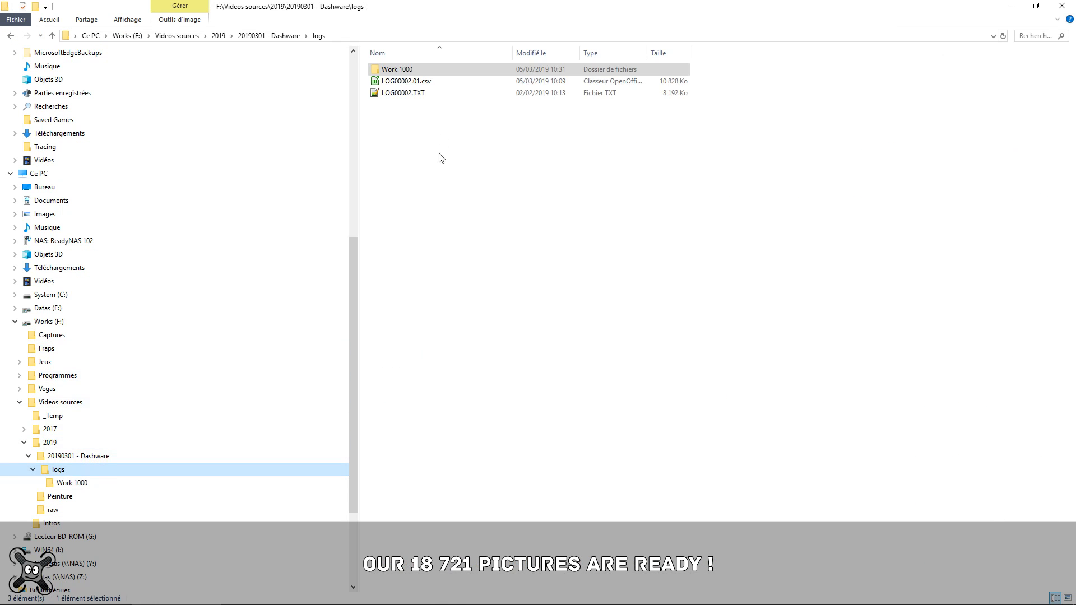
pyautogui.rightClick(437, 80)
pyautogui.click(320, 424)
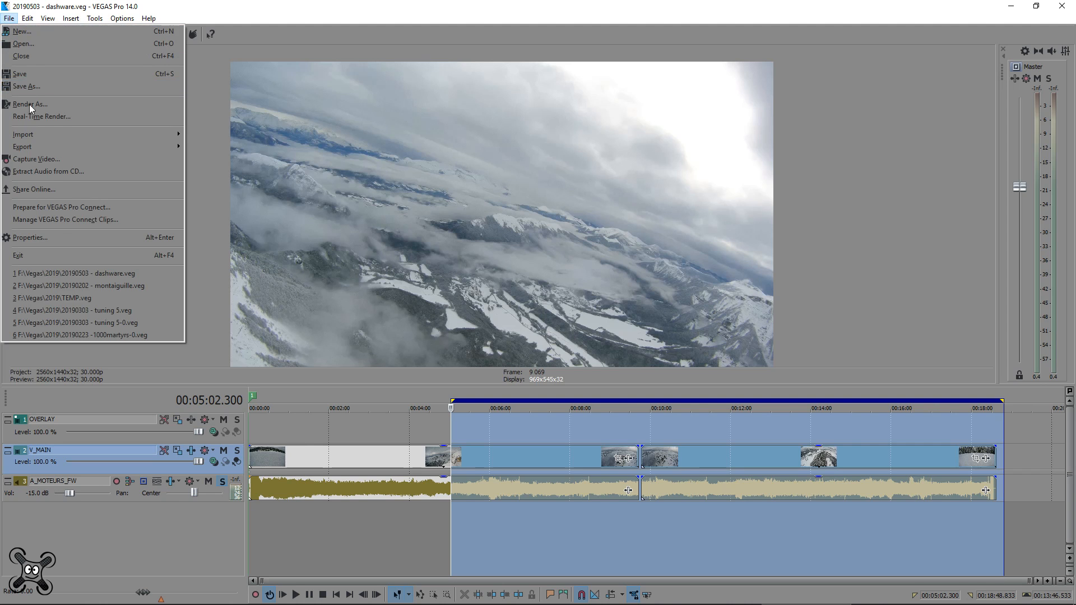
# Step: Import the PNG files from the Work 1000 folder into VEGAS Pro as an image sequence starting at Work 1000000.png
pyautogui.moveTo(32, 133)
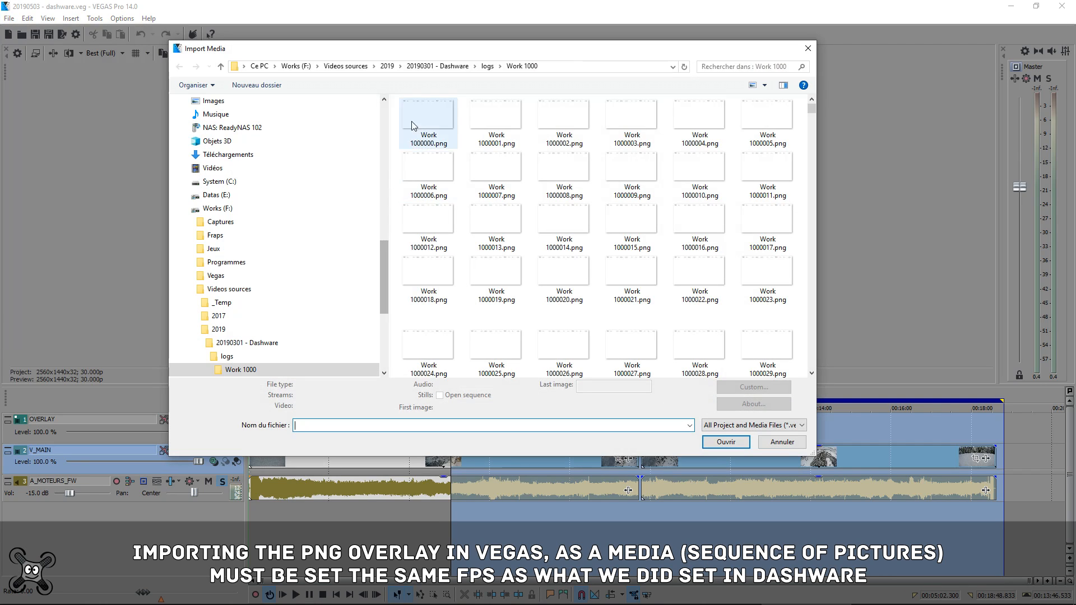
pyautogui.click(437, 66)
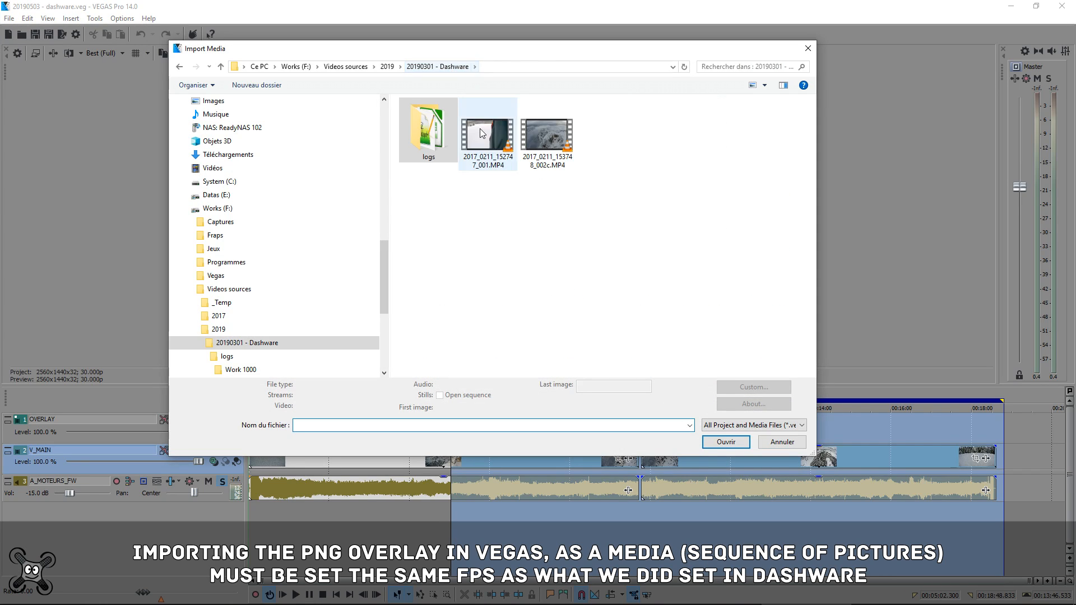
pyautogui.doubleClick(429, 133)
pyautogui.doubleClick(439, 118)
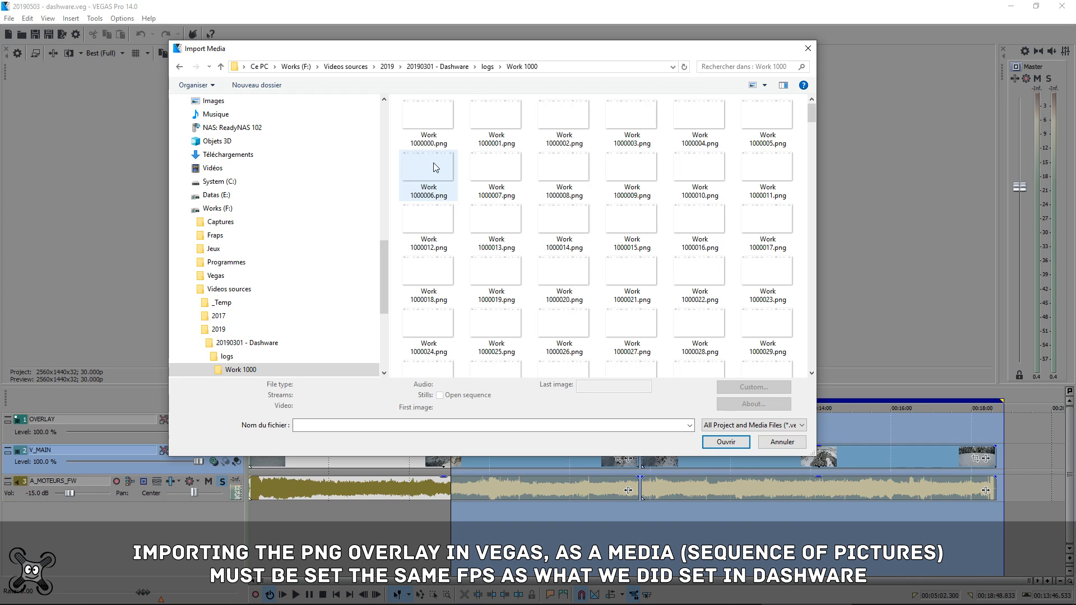
pyautogui.click(432, 121)
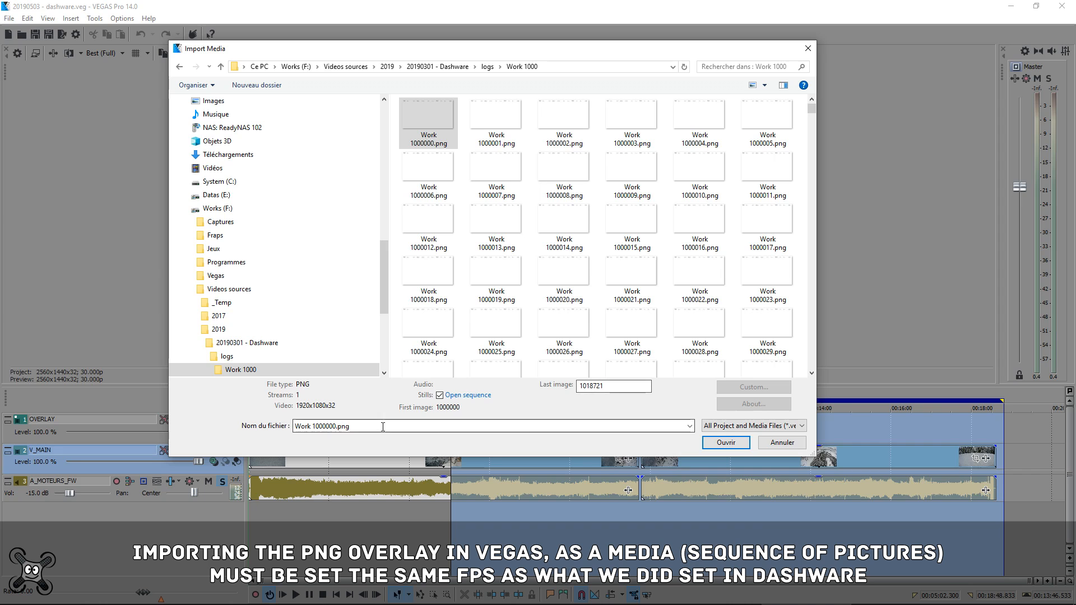
pyautogui.click(726, 441)
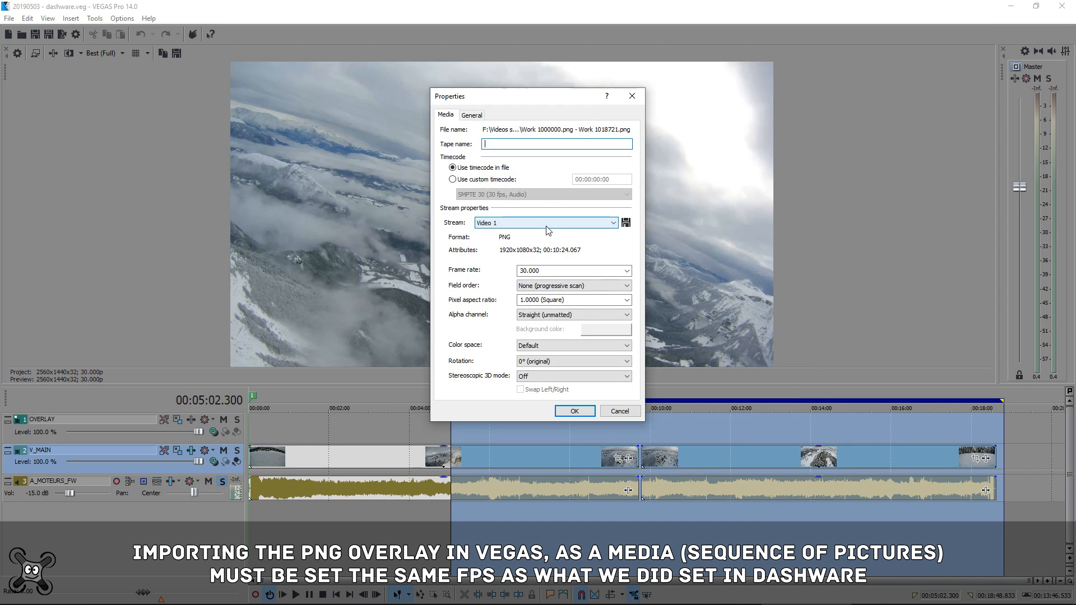
# Step: Set the imported image sequence's frame rate to 15.000 (Multimedia) and accept its properties
pyautogui.click(626, 271)
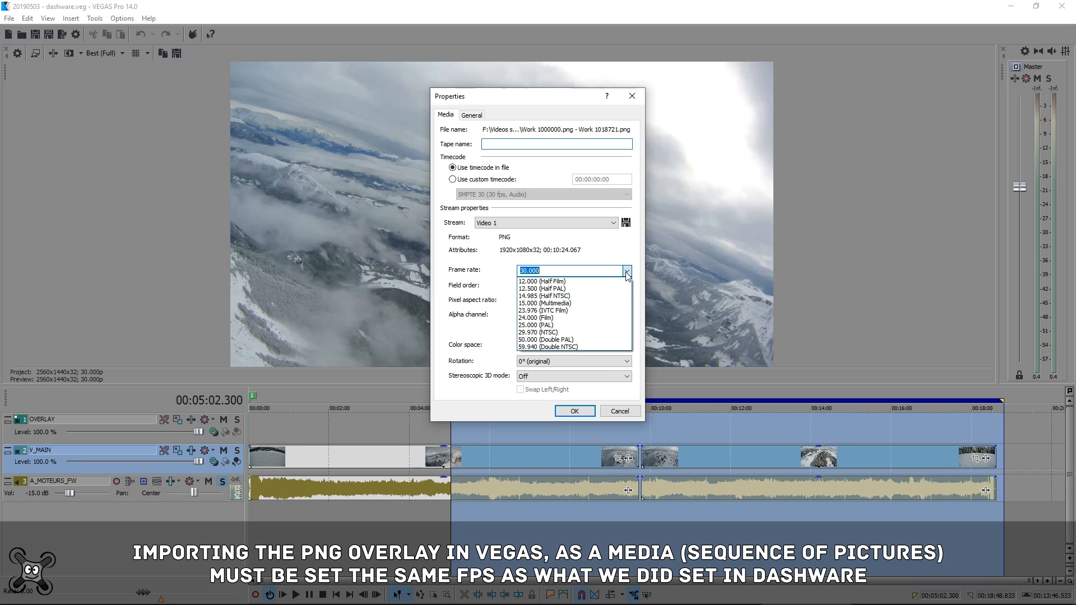
pyautogui.click(582, 304)
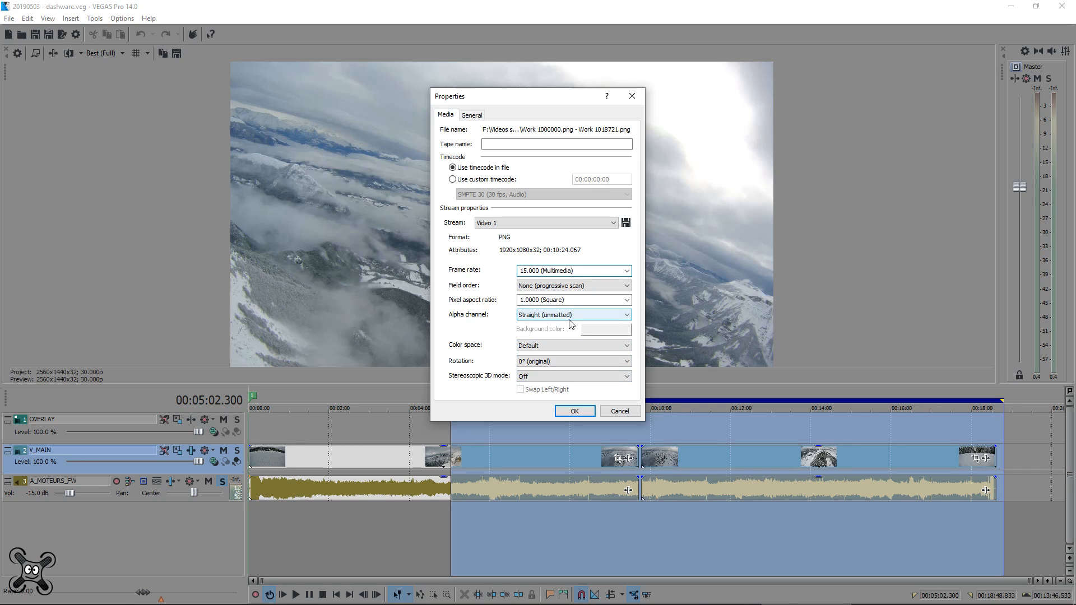
pyautogui.click(572, 412)
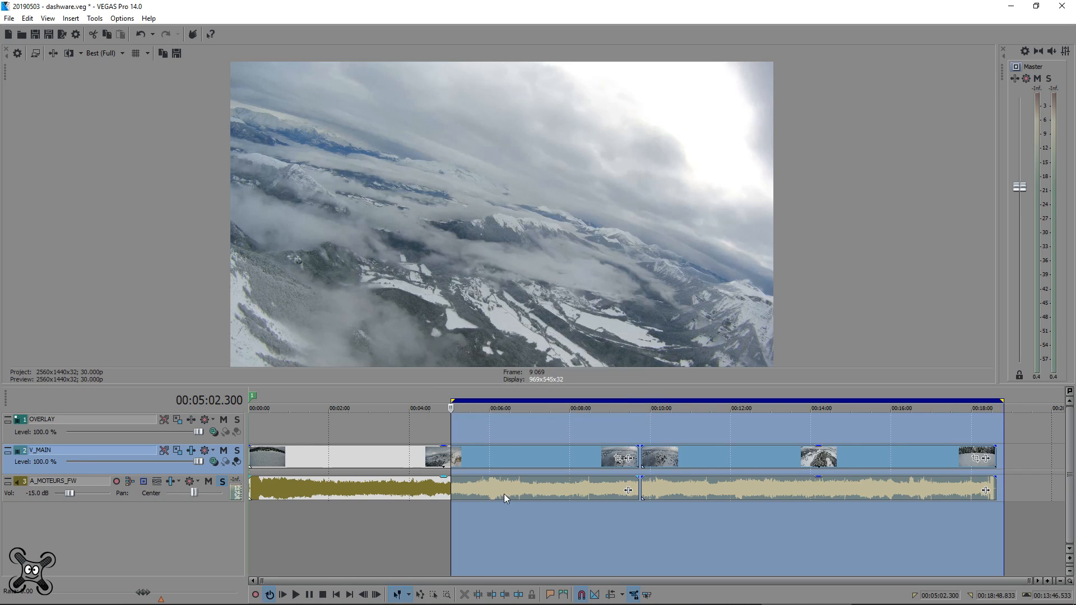
# Step: Place the Work 1000000.png sequence from the project media at the start of the OVERLAY track
pyautogui.click(51, 19)
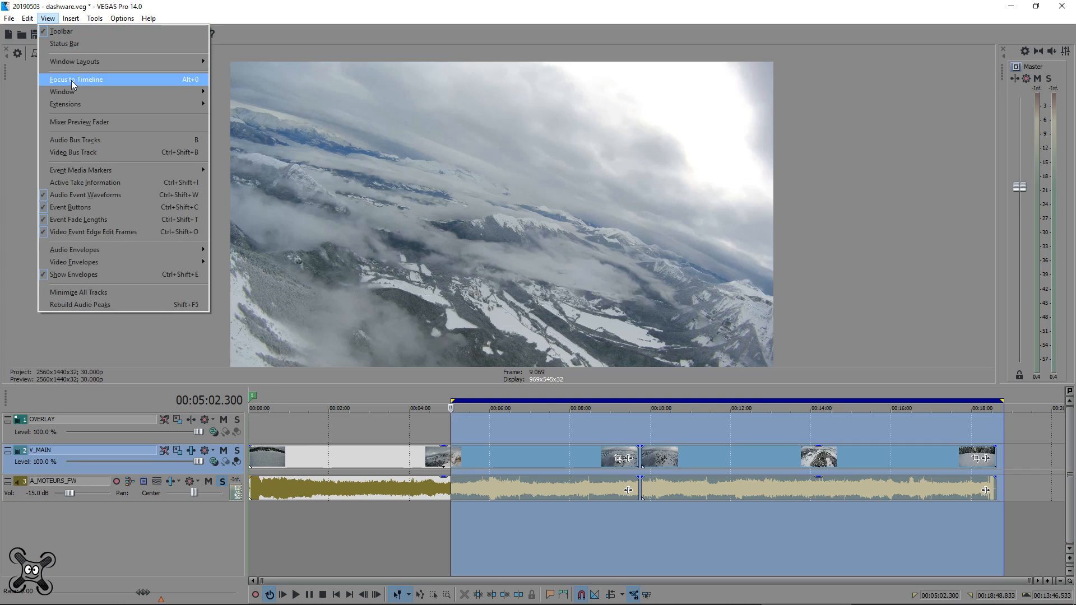
pyautogui.moveTo(74, 90)
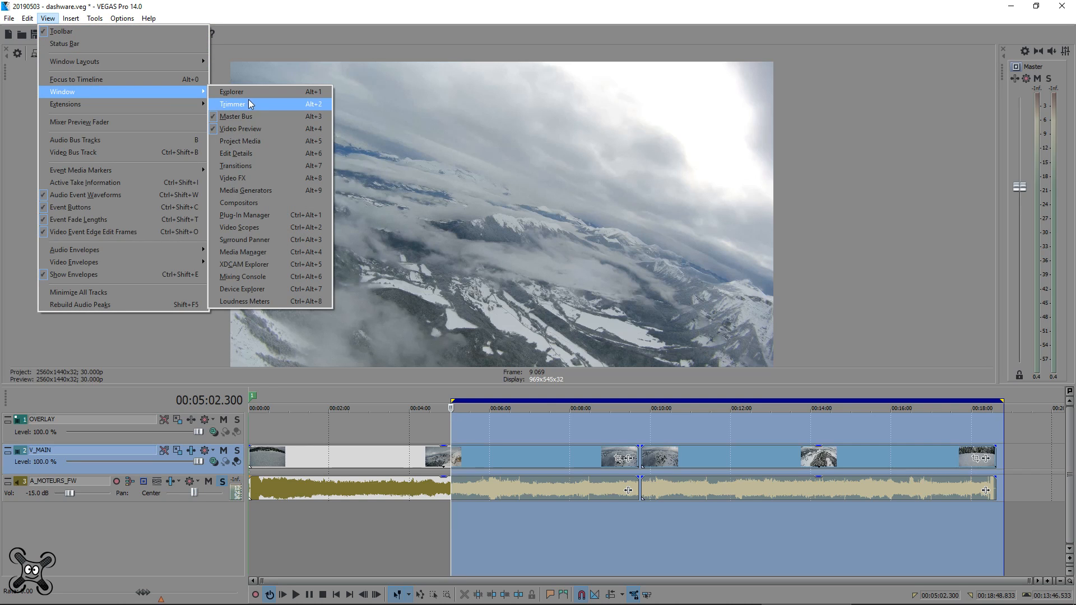
pyautogui.click(251, 140)
pyautogui.moveTo(444, 193); pyautogui.dragTo(54, 231)
pyautogui.moveTo(382, 174); pyautogui.dragTo(265, 174)
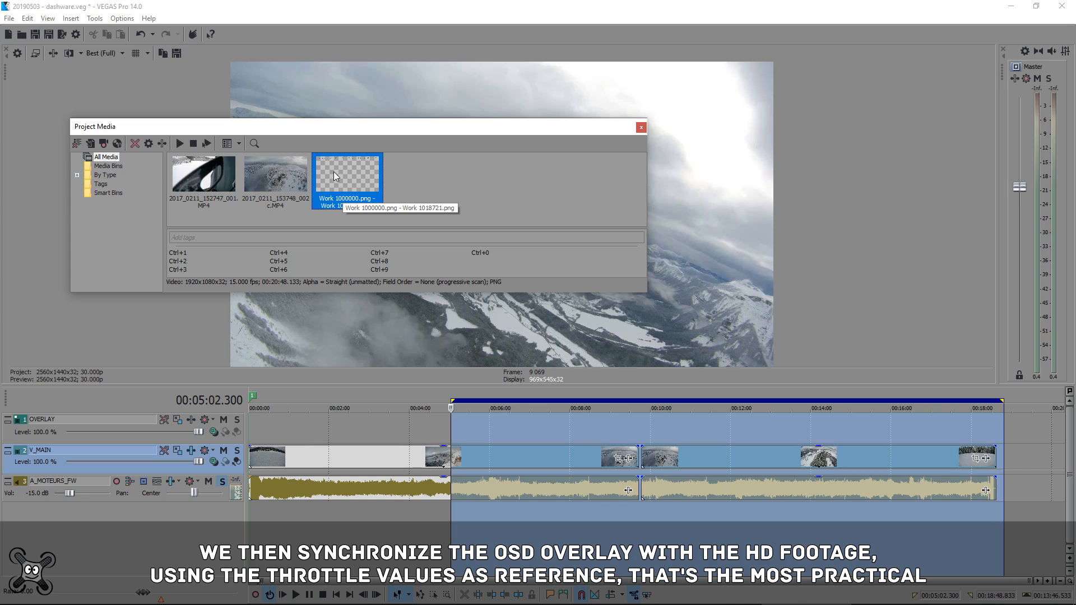
pyautogui.moveTo(340, 173); pyautogui.dragTo(256, 429)
pyautogui.click(471, 530)
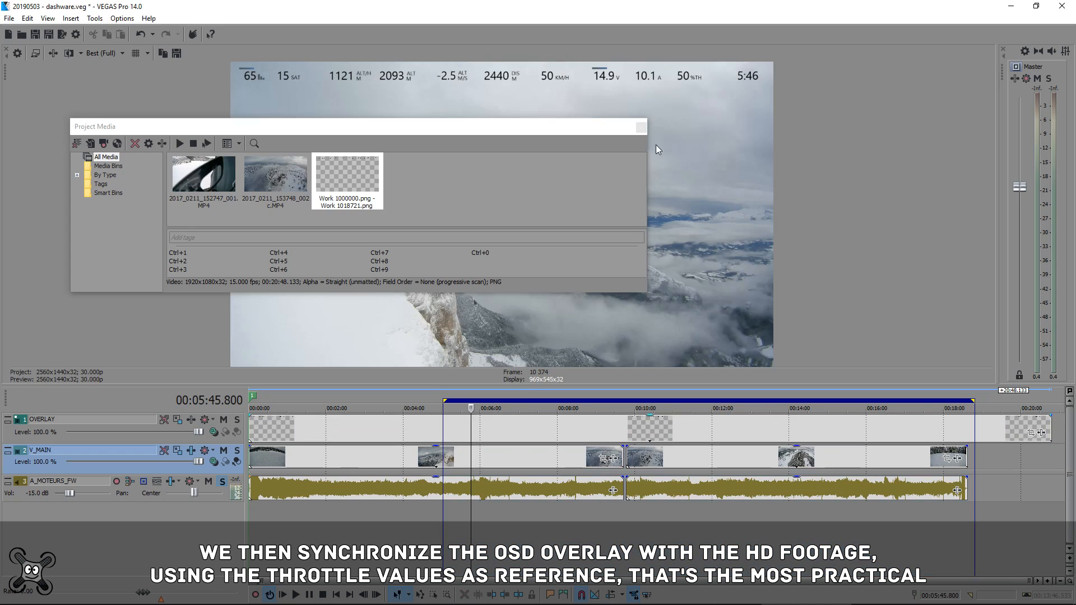
pyautogui.click(641, 128)
# Step: Compare the overlay's throttle values with the motor sound waveform in the first seconds of the timeline
pyautogui.moveTo(814, 526); pyautogui.dragTo(290, 516)
pyautogui.scroll(6, 362, 529)
pyautogui.scroll(-3, 359, 530)
pyautogui.moveTo(465, 529); pyautogui.dragTo(249, 527)
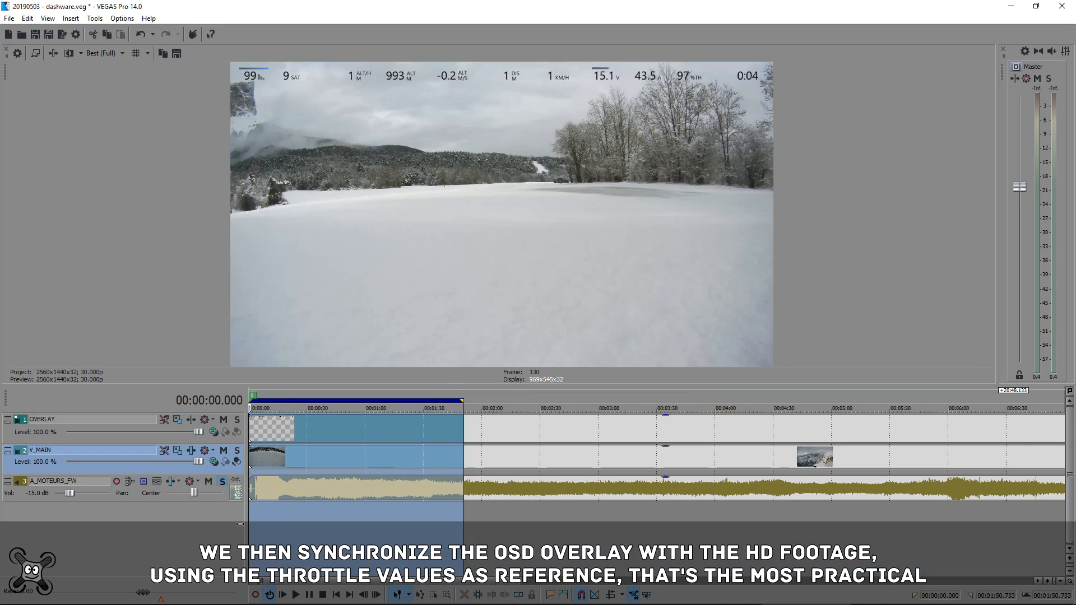
pyautogui.scroll(4, 378, 527)
pyautogui.moveTo(438, 532); pyautogui.dragTo(277, 520)
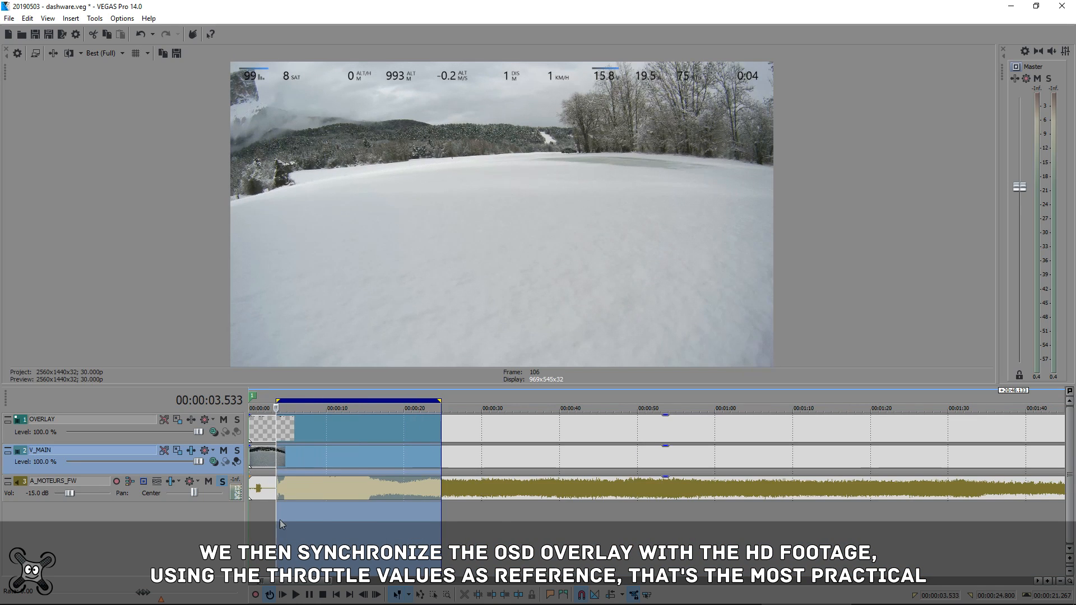
pyautogui.scroll(5, 337, 523)
pyautogui.moveTo(503, 525); pyautogui.dragTo(425, 510)
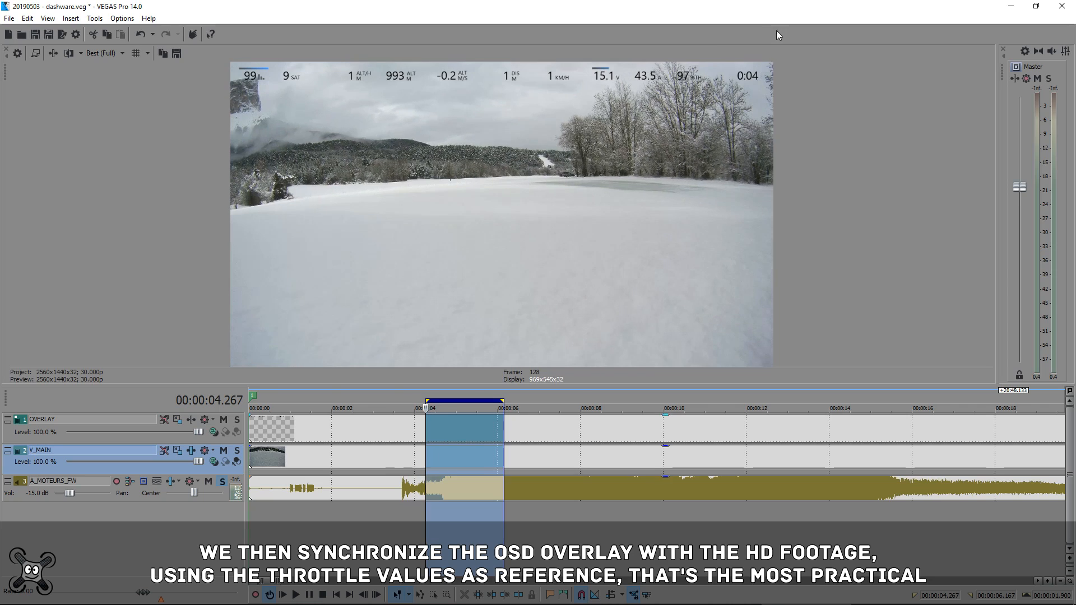
# Step: Arrange the V_MAIN track's effects beside the video preview and set its brightness to 0.483
pyautogui.click(193, 451)
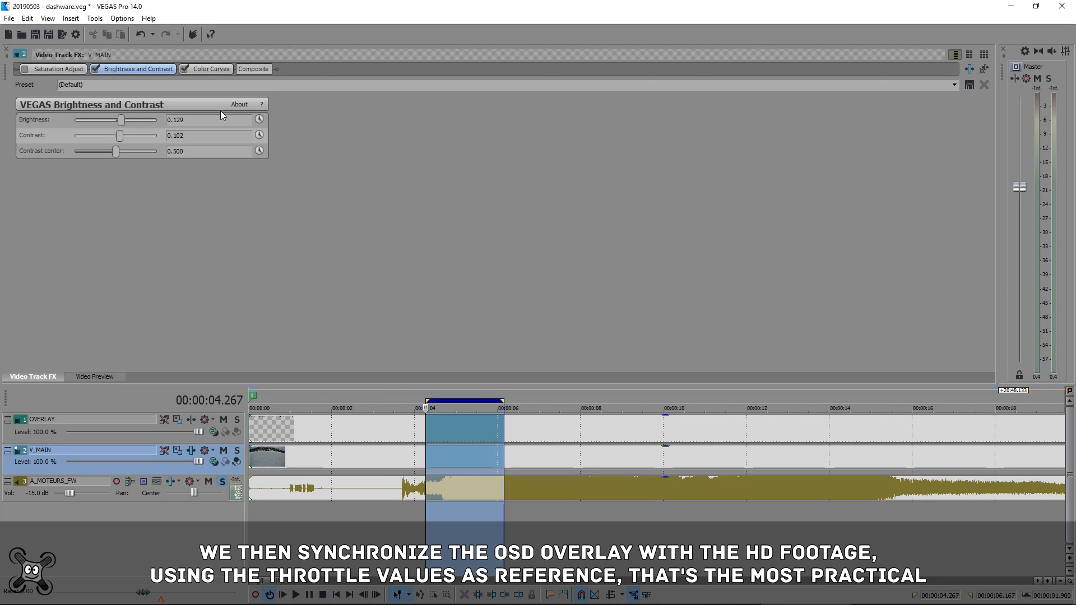
pyautogui.moveTo(997, 121); pyautogui.dragTo(795, 168)
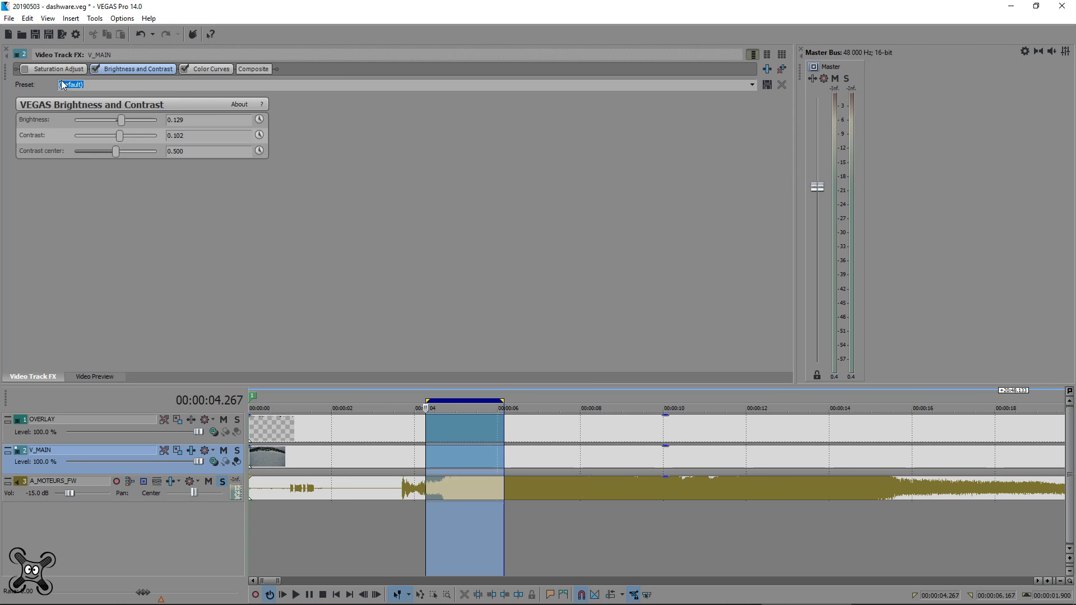
pyautogui.click(95, 377)
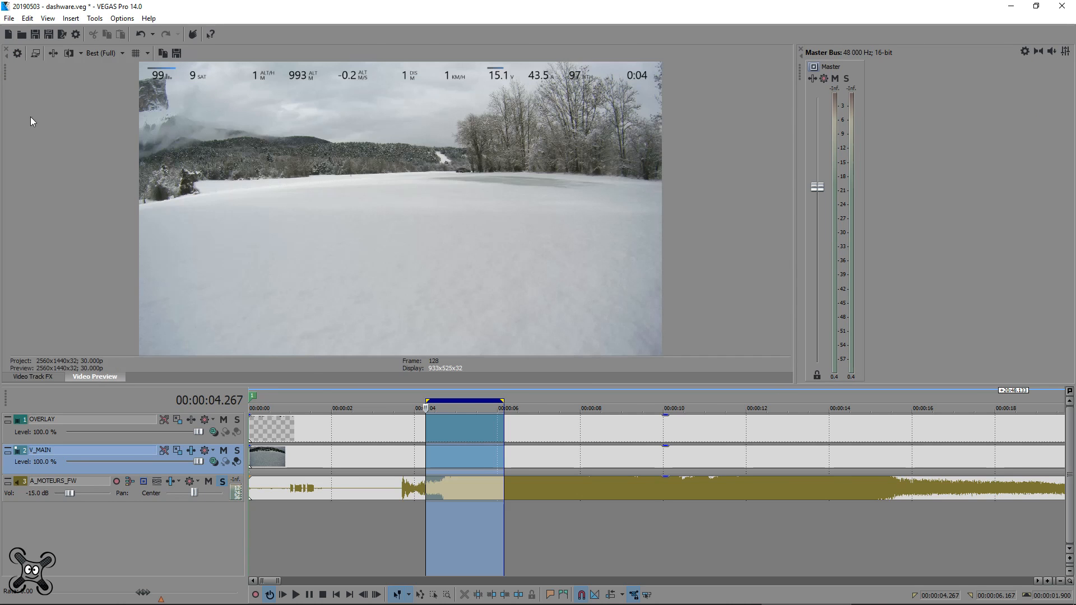
pyautogui.moveTo(6, 71); pyautogui.dragTo(244, 80)
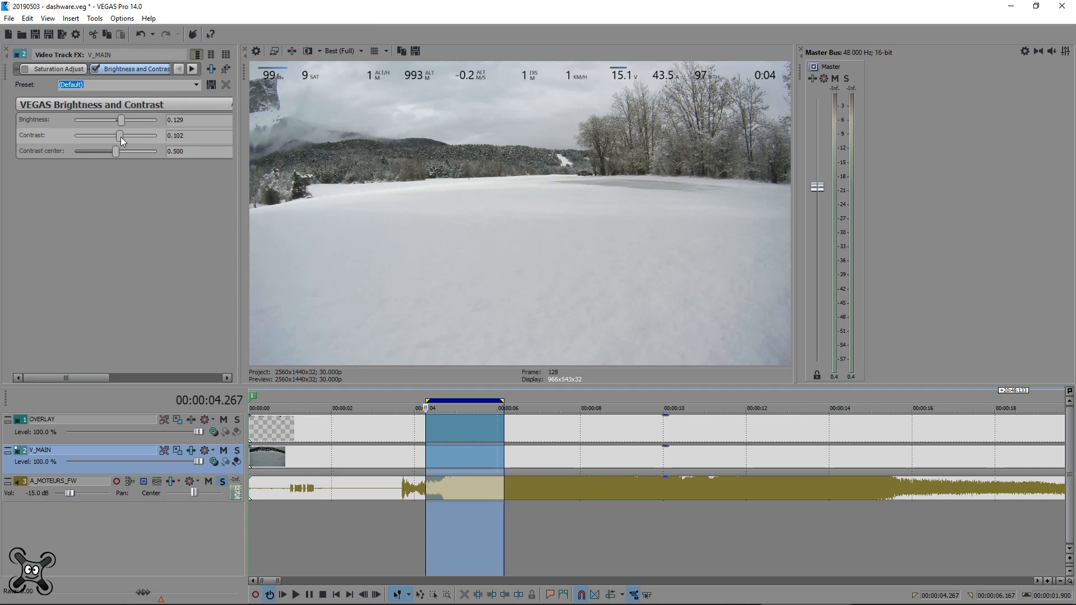
pyautogui.moveTo(123, 119); pyautogui.dragTo(136, 118)
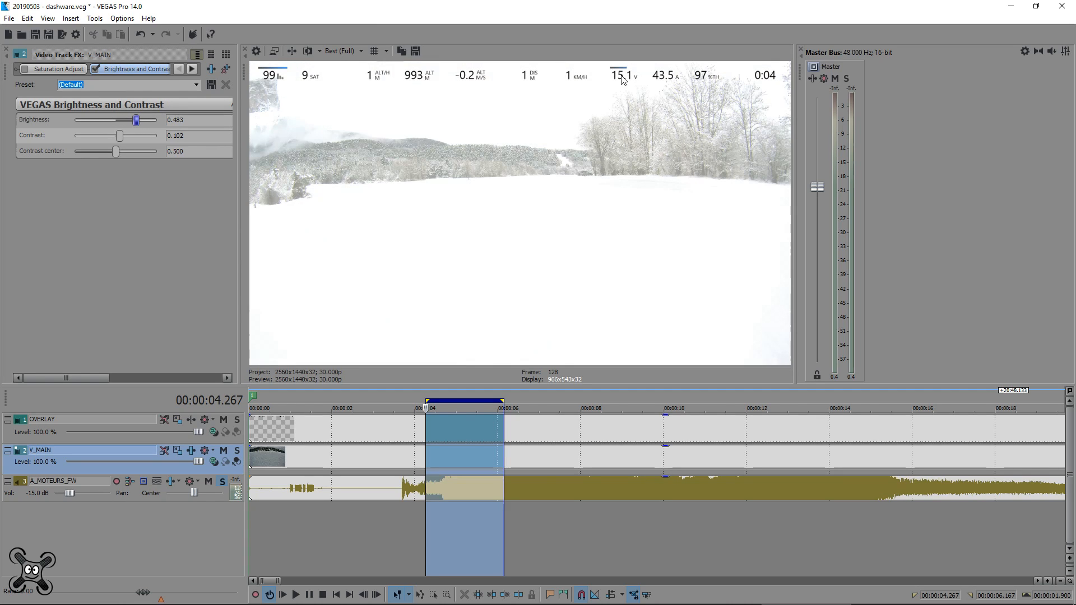
# Step: Play the take-off section around 3.5 seconds and compare the overlay's throttle percentage with the motor sound
pyautogui.moveTo(576, 519); pyautogui.dragTo(400, 517)
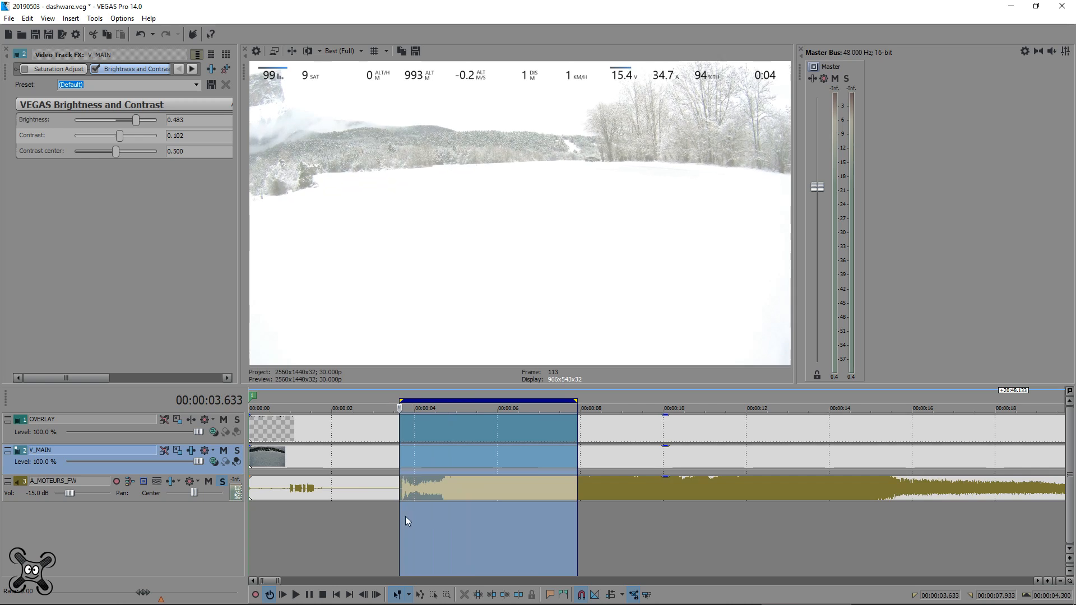
pyautogui.scroll(3, 786, 547)
pyautogui.scroll(-1, 813, 546)
pyautogui.moveTo(894, 538); pyautogui.dragTo(562, 533)
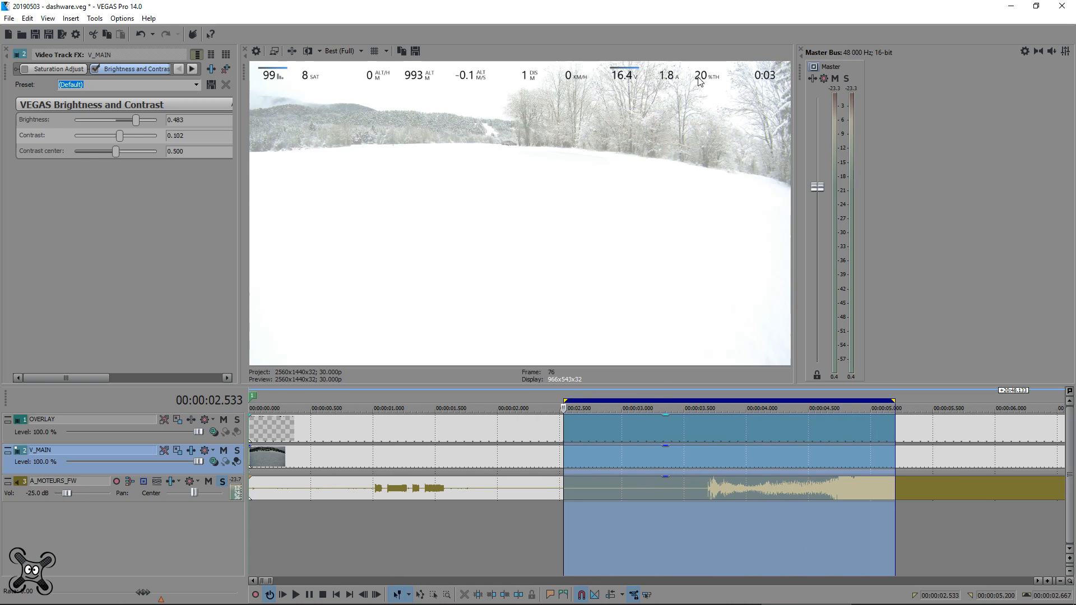
pyautogui.moveTo(961, 560); pyautogui.dragTo(661, 519)
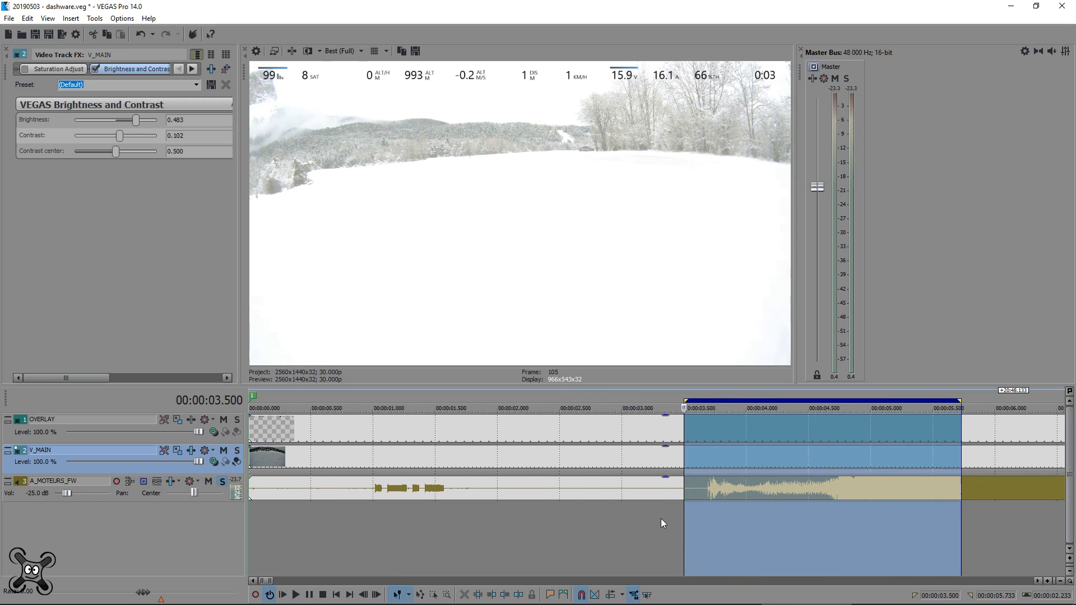
pyautogui.press('space')
pyautogui.click(691, 520)
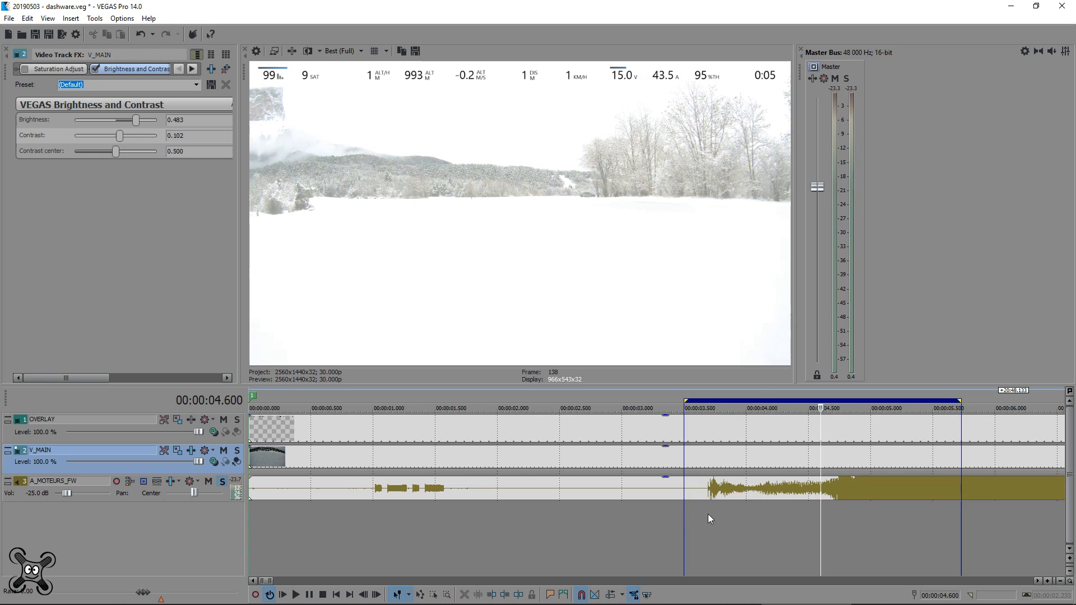
# Step: Shift the overlay sequence on the OVERLAY track to start at about 1.3 seconds, aligning its throttle with the motor sound
pyautogui.click(708, 513)
pyautogui.moveTo(495, 429); pyautogui.dragTo(531, 446)
pyautogui.press('space')
pyautogui.moveTo(961, 554); pyautogui.dragTo(700, 528)
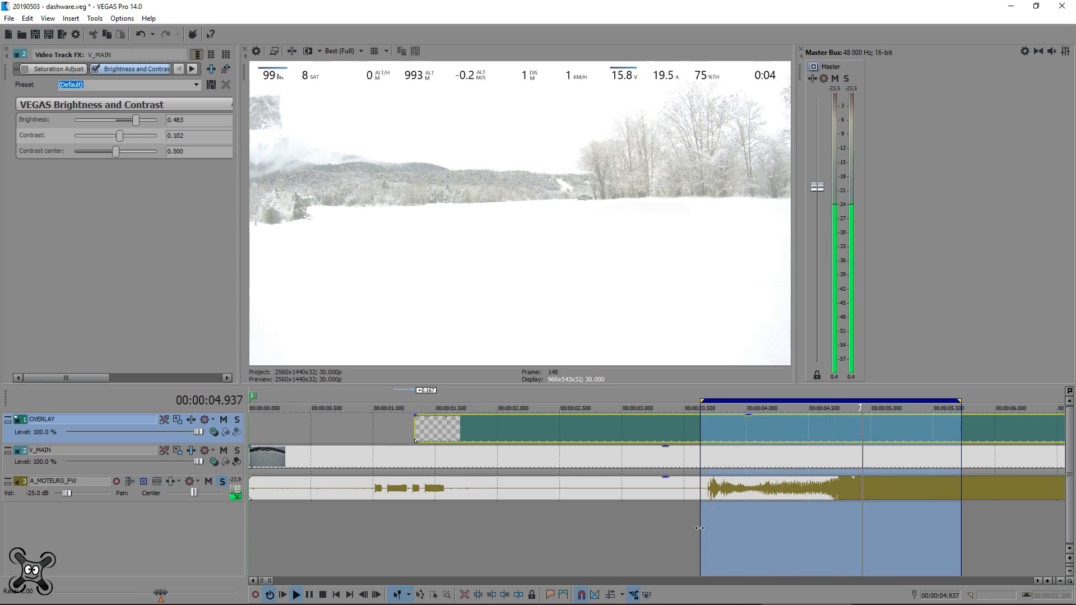
# Step: Replay the take-off from about 3.5 seconds to check the shifted overlay's throttle against the motor sound
pyautogui.press('Return')
pyautogui.scroll(-1, 847, 530)
pyautogui.moveTo(847, 529); pyautogui.dragTo(536, 524)
pyautogui.press('space')
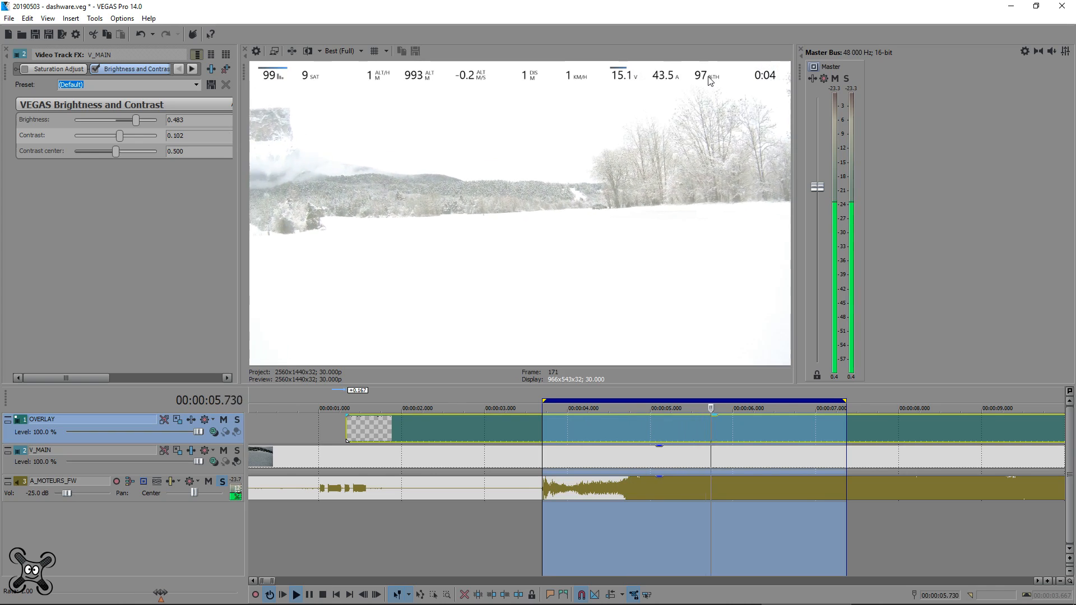
pyautogui.press('Return')
pyautogui.scroll(-3, 844, 463)
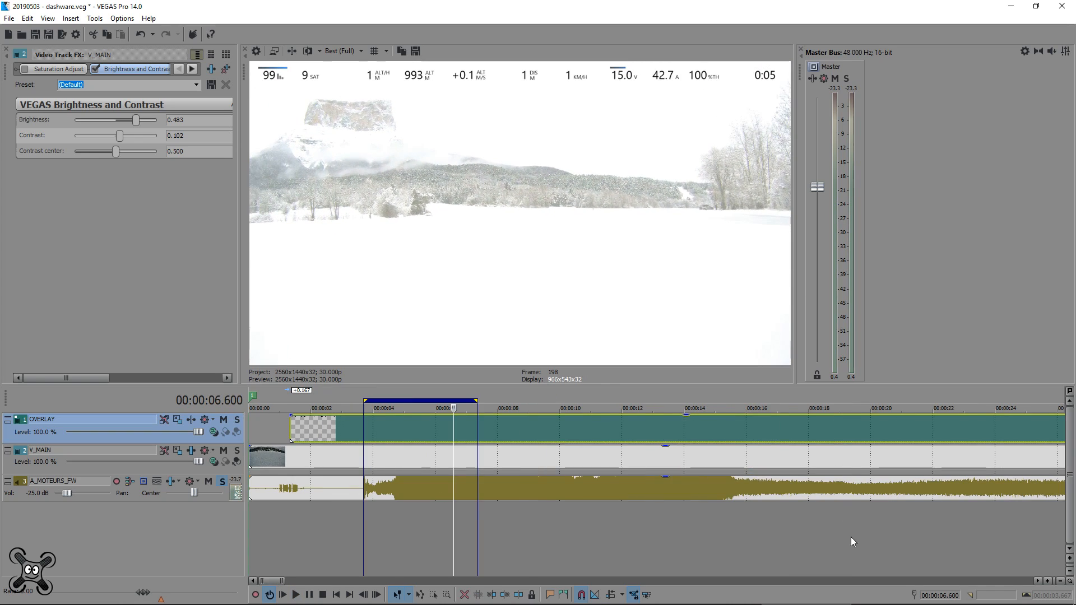
# Step: Loop the section around 15 seconds where the motor sound drops and compare it with the overlay's throttle percentage
pyautogui.moveTo(852, 536); pyautogui.dragTo(720, 535)
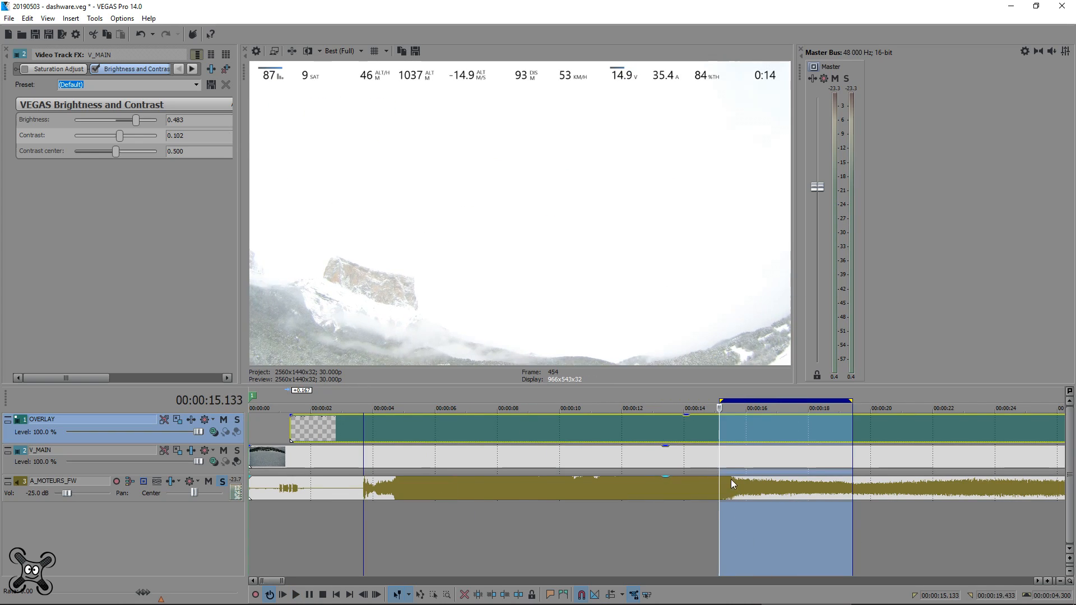
pyautogui.scroll(1, 787, 509)
pyautogui.click(786, 508)
pyautogui.click(653, 516)
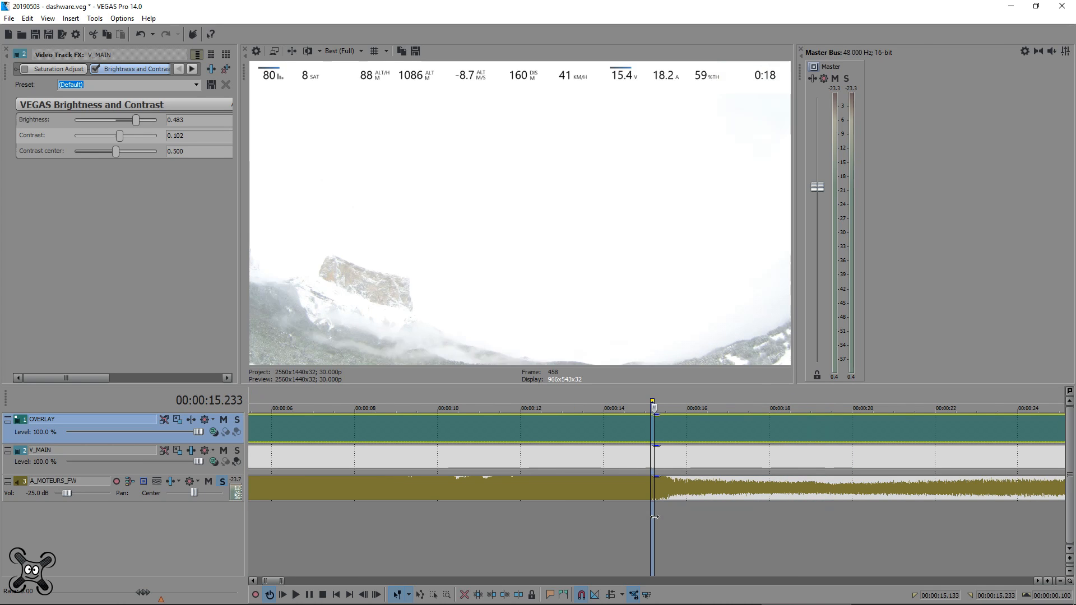
pyautogui.moveTo(767, 517); pyautogui.dragTo(643, 512)
pyautogui.press('space')
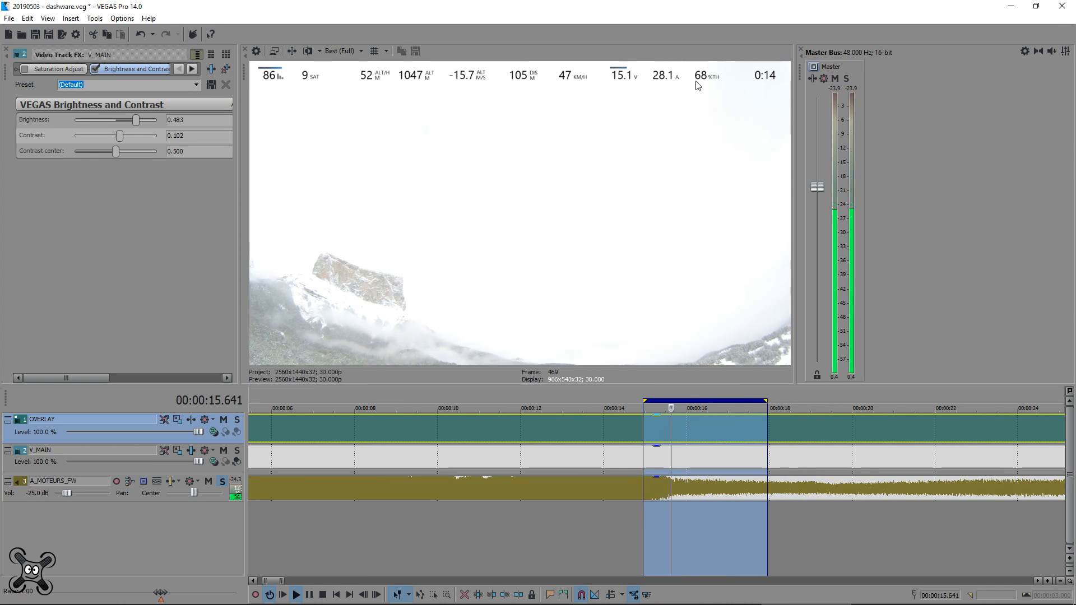
pyautogui.moveTo(767, 469); pyautogui.dragTo(748, 469)
pyautogui.moveTo(638, 522); pyautogui.dragTo(584, 521)
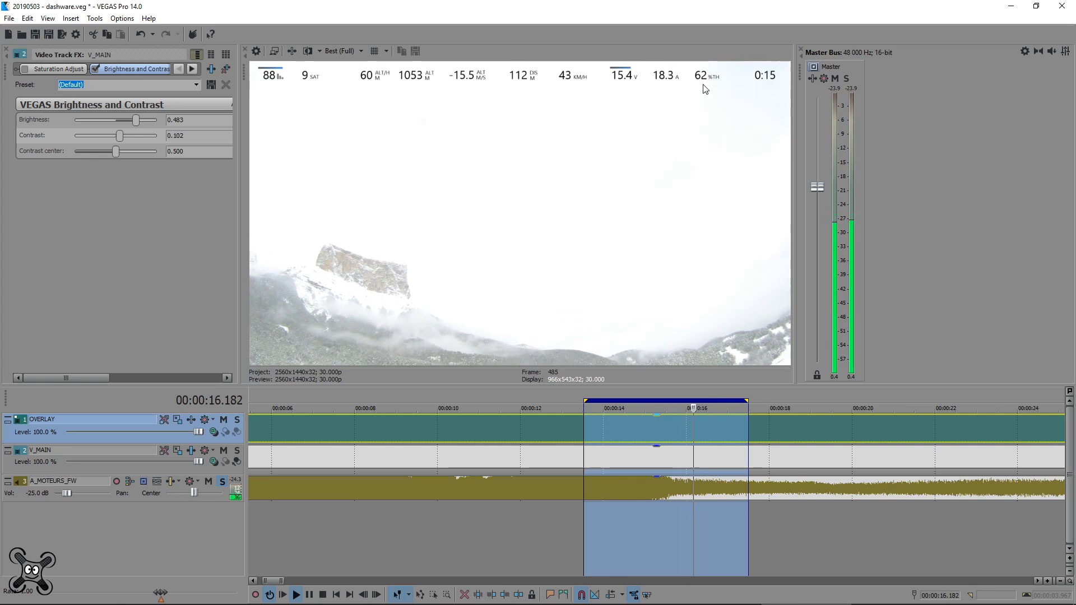
# Step: Play the end of the flight from about 18:21 and check that the overlay is in sync with the landing
pyautogui.scroll(-10, 779, 525)
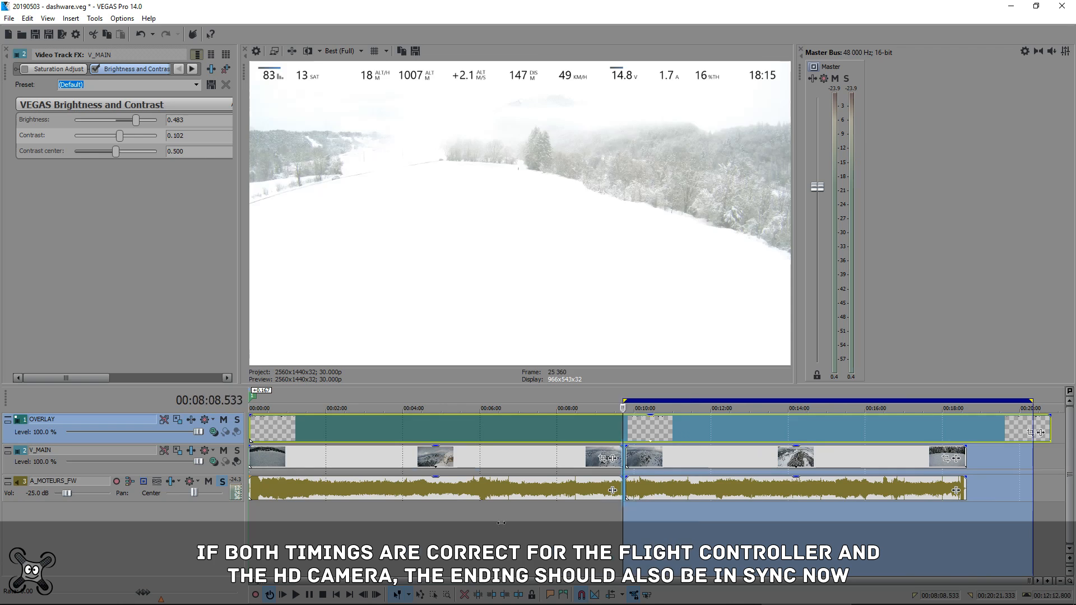
pyautogui.moveTo(501, 523); pyautogui.dragTo(908, 522)
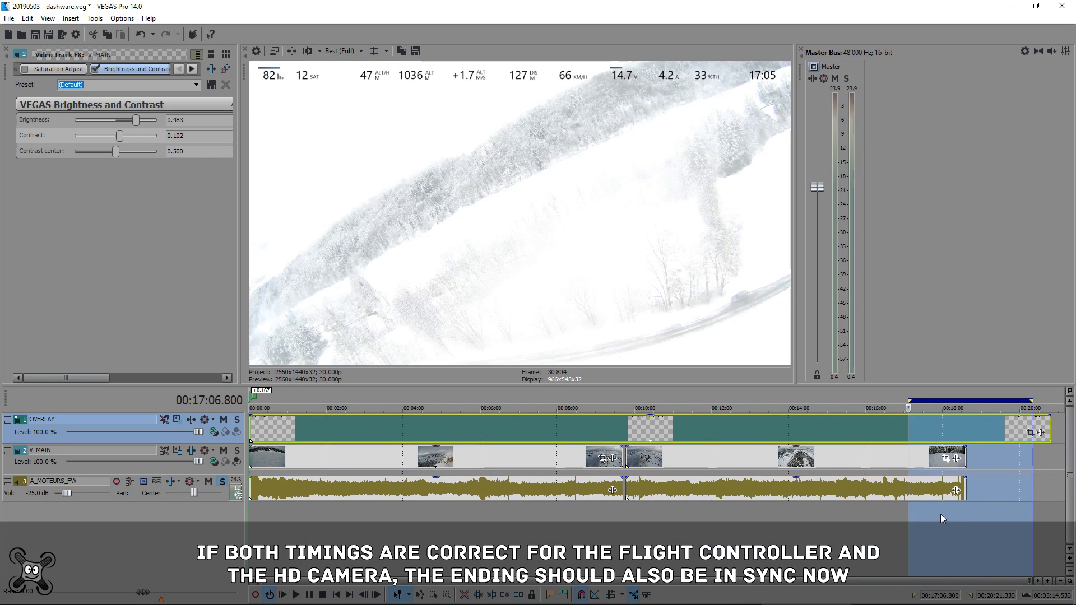
pyautogui.click(963, 518)
pyautogui.scroll(4, 953, 523)
pyautogui.moveTo(789, 527); pyautogui.dragTo(684, 526)
pyautogui.scroll(5, 701, 526)
pyautogui.scroll(3, 701, 526)
pyautogui.moveTo(972, 540); pyautogui.dragTo(668, 538)
pyautogui.scroll(-4, 705, 532)
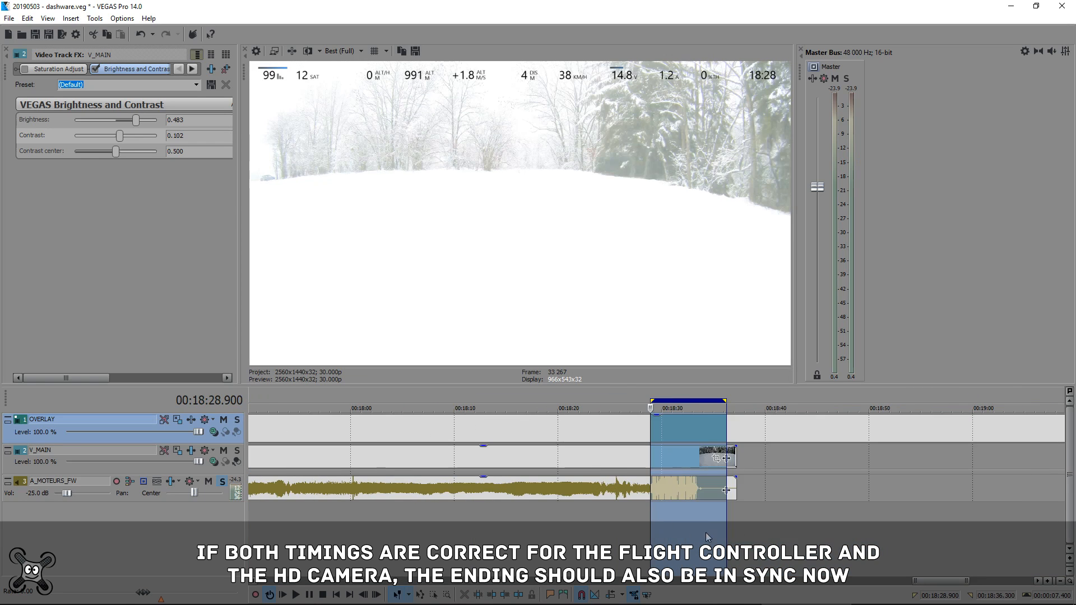
pyautogui.moveTo(826, 539); pyautogui.dragTo(583, 523)
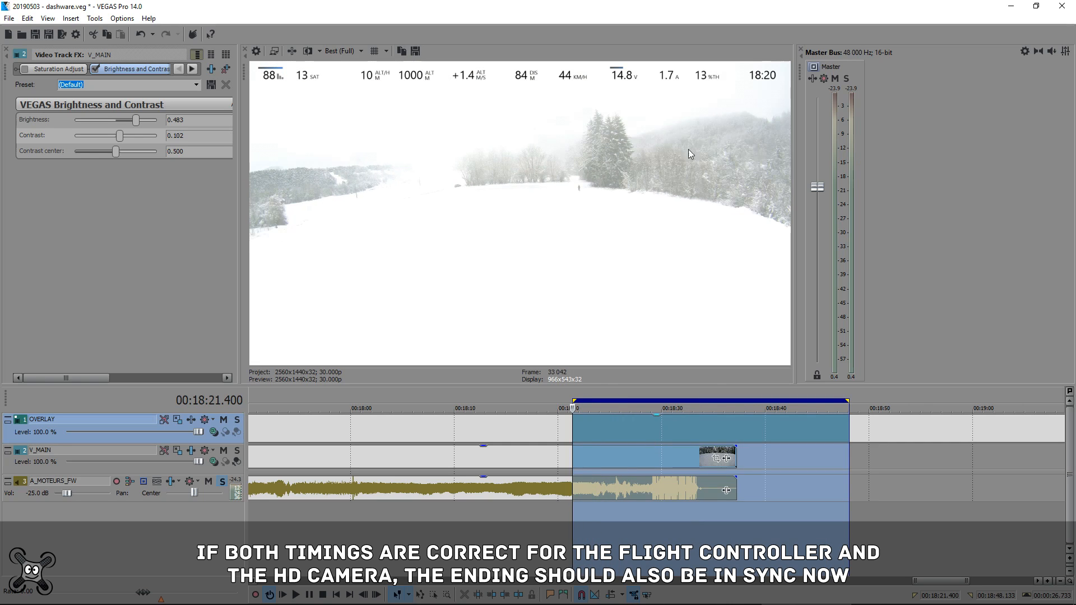
pyautogui.press('space')
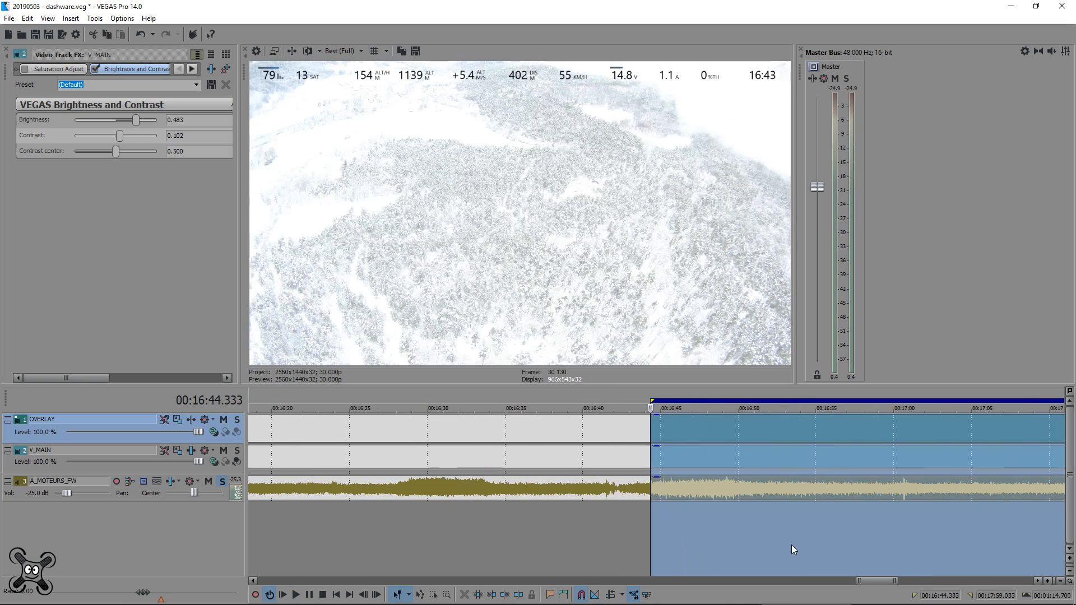
# Step: Loop the section around 16:41 and compare the motor sound variation with the overlay's throttle percentage
pyautogui.moveTo(824, 539); pyautogui.dragTo(592, 537)
pyautogui.scroll(3, 756, 553)
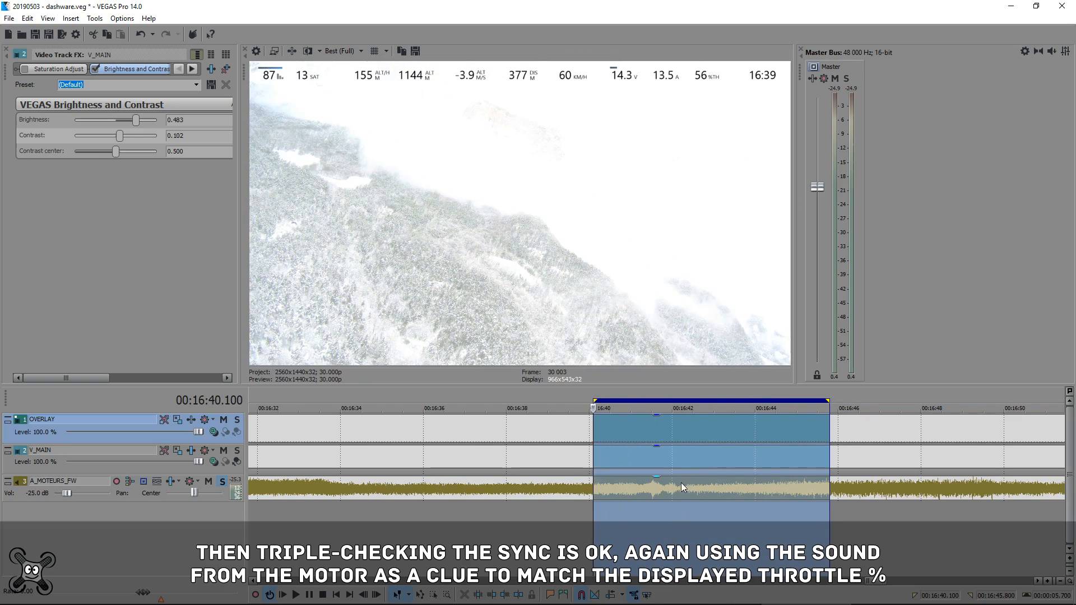
pyautogui.moveTo(737, 535); pyautogui.dragTo(595, 535)
pyautogui.press('space')
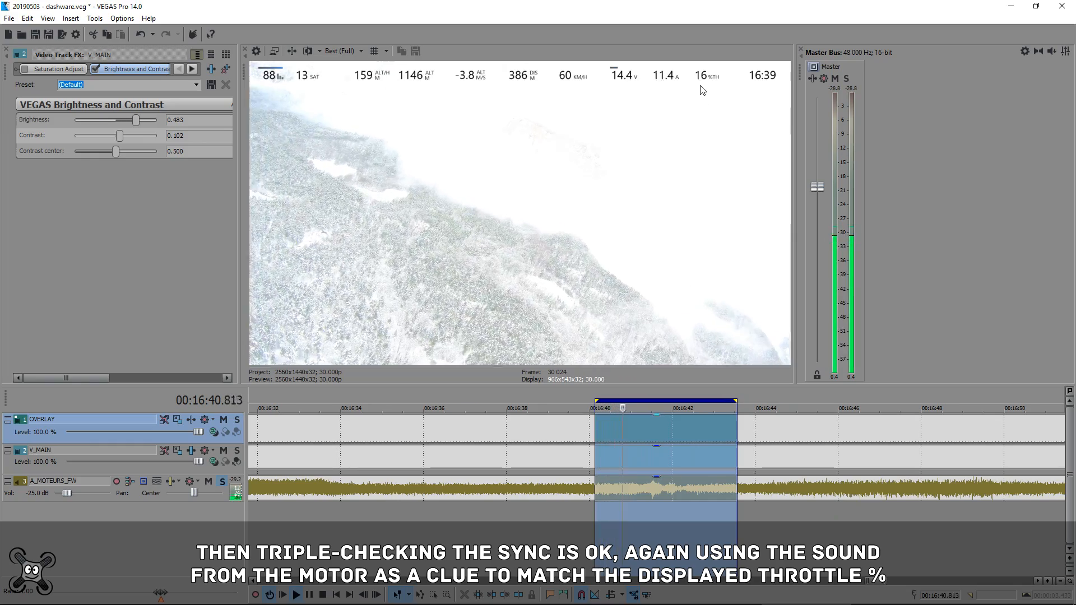
pyautogui.moveTo(751, 528); pyautogui.dragTo(552, 510)
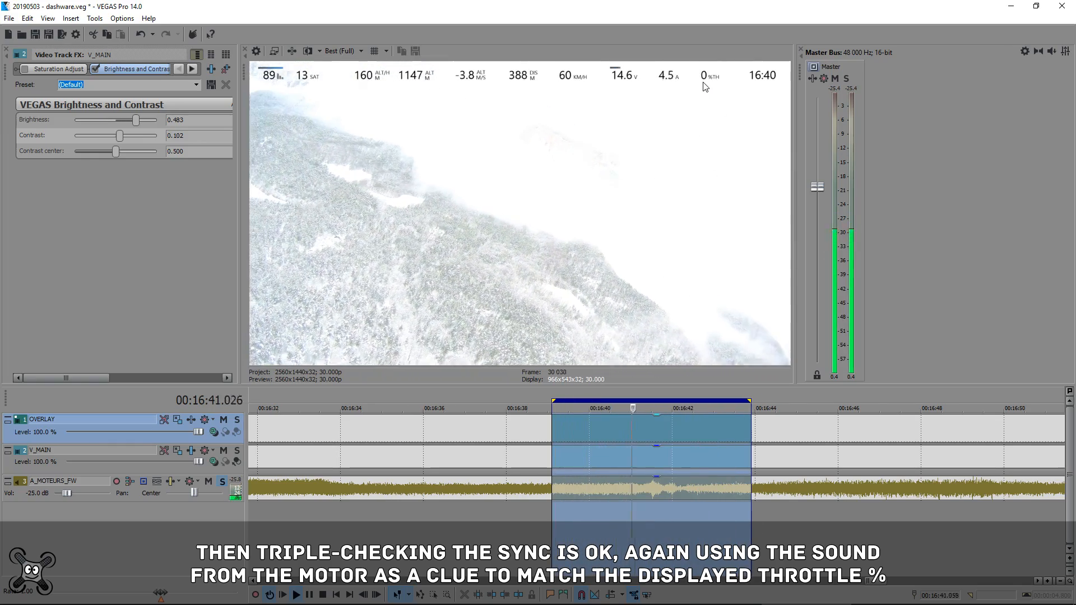
pyautogui.scroll(-3, 802, 460)
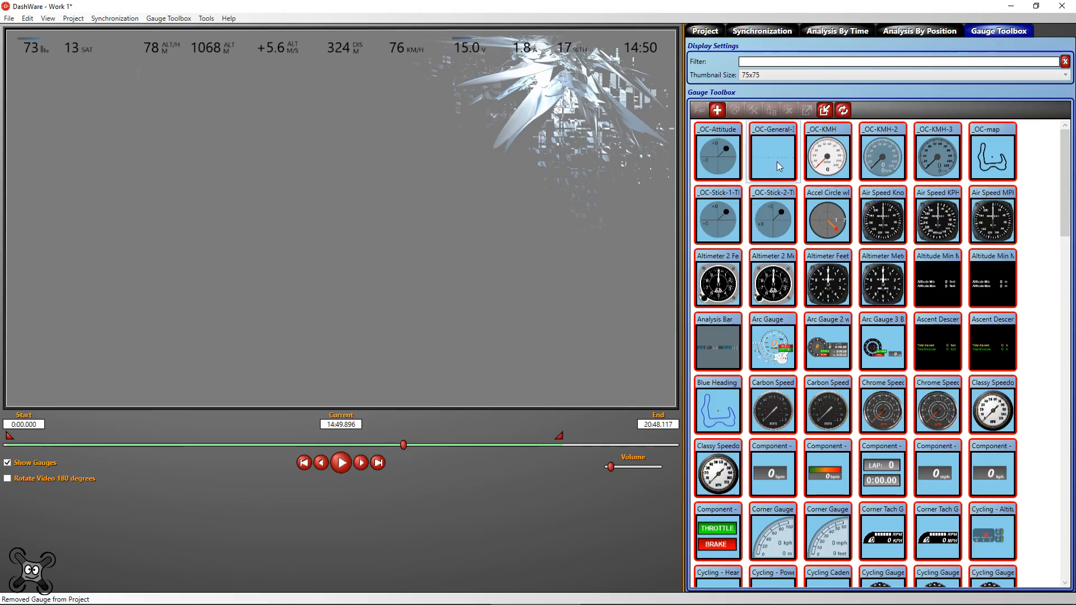
# Step: In DashWare, preview the _OC-General gauge and move the project's main gauge bar near the lower edge of the frame
pyautogui.moveTo(776, 162); pyautogui.dragTo(775, 161)
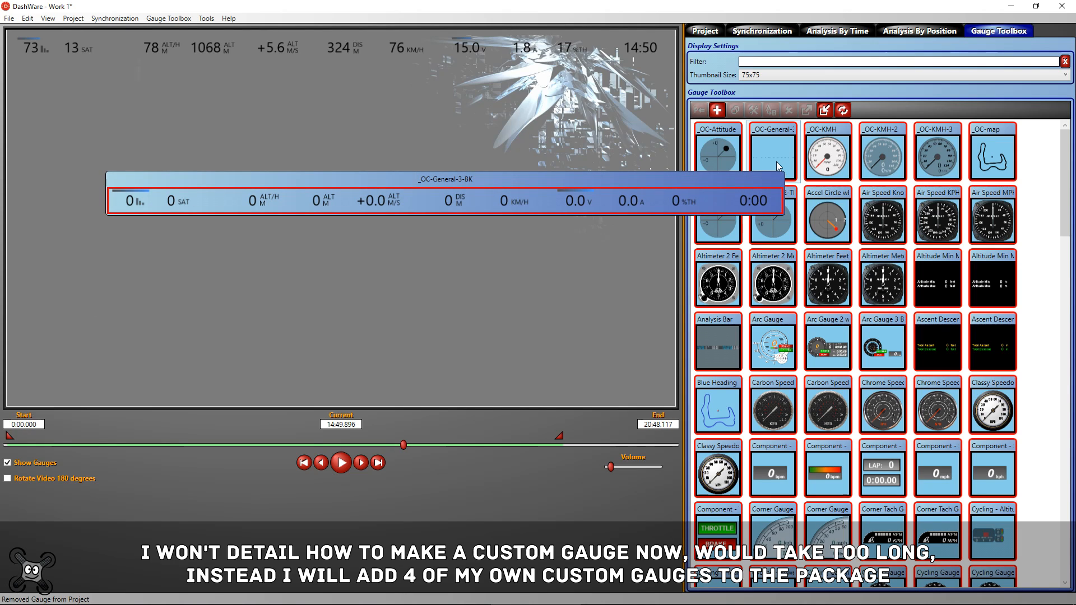
pyautogui.moveTo(775, 161); pyautogui.dragTo(779, 158)
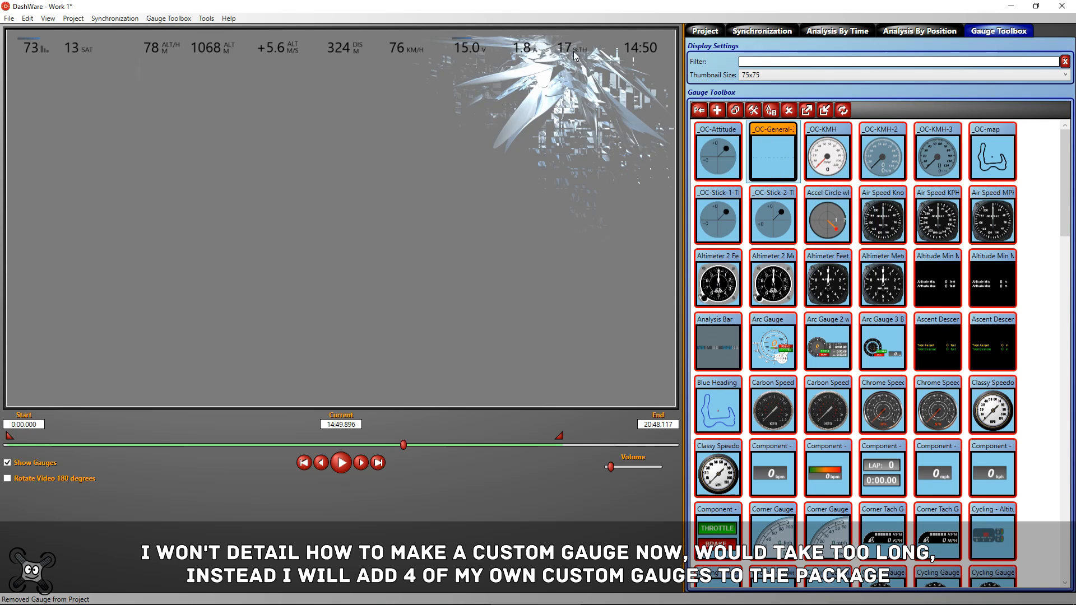
pyautogui.moveTo(567, 56); pyautogui.dragTo(560, 357)
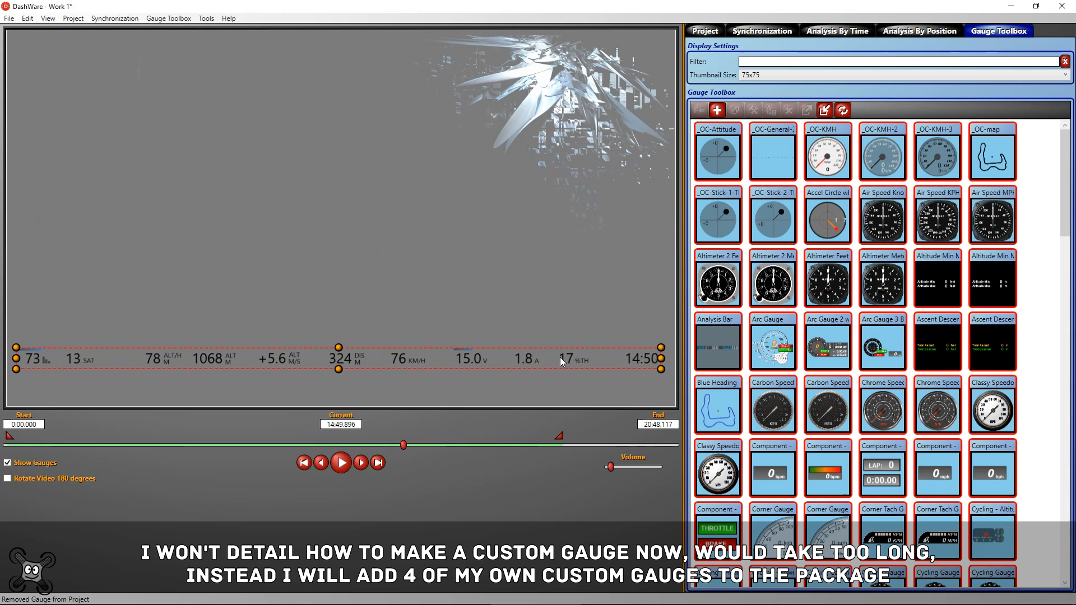
# Step: Add the _OC-Stick-1 and _OC-Stick-2 gauges side by side above the bar's left end, and check them at another flight time
pyautogui.moveTo(718, 217); pyautogui.dragTo(521, 230)
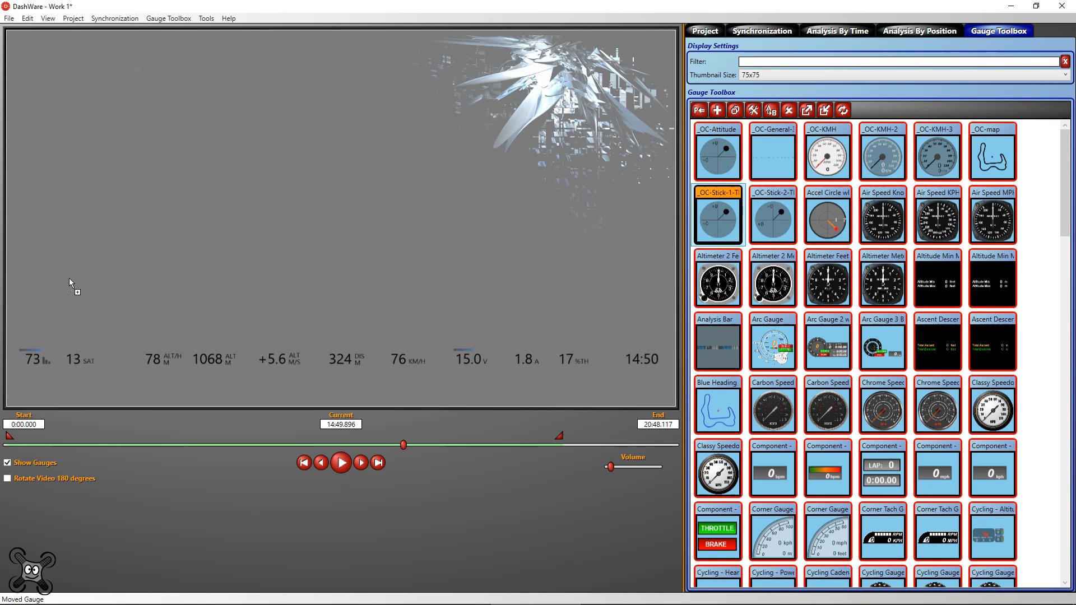
pyautogui.moveTo(70, 282); pyautogui.dragTo(71, 282)
pyautogui.moveTo(337, 226); pyautogui.dragTo(63, 292)
pyautogui.click(768, 227)
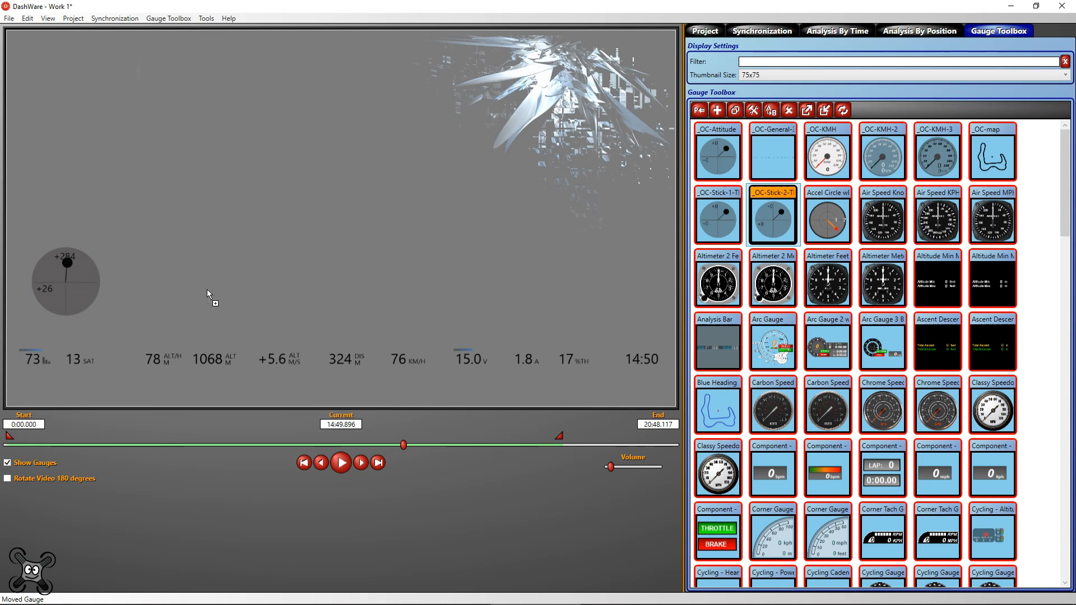
pyautogui.moveTo(208, 294); pyautogui.dragTo(208, 294)
pyautogui.moveTo(363, 218); pyautogui.dragTo(174, 279)
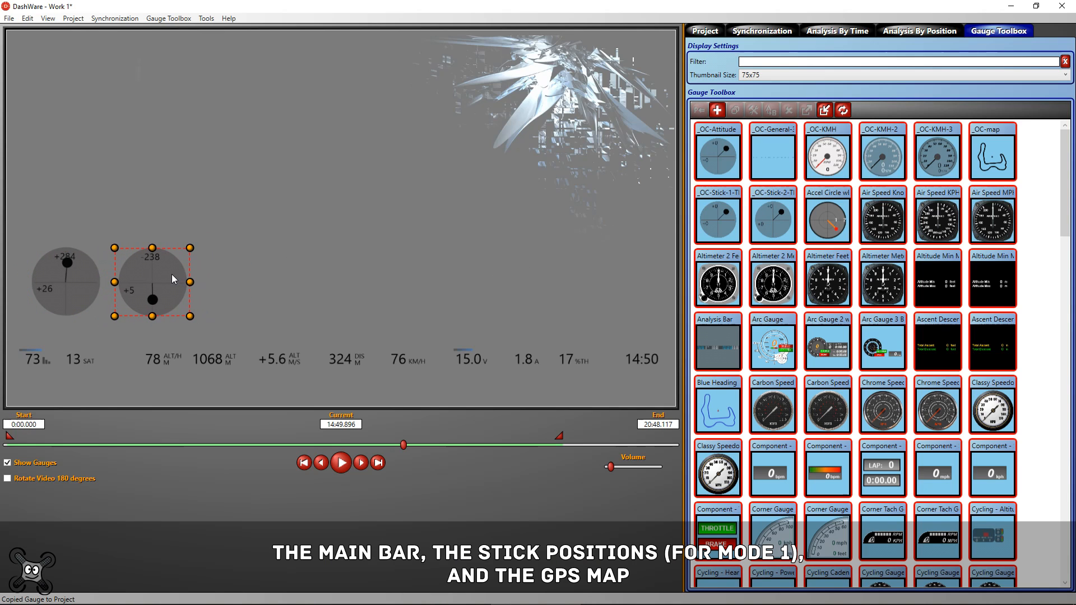
pyautogui.moveTo(360, 450); pyautogui.dragTo(425, 451)
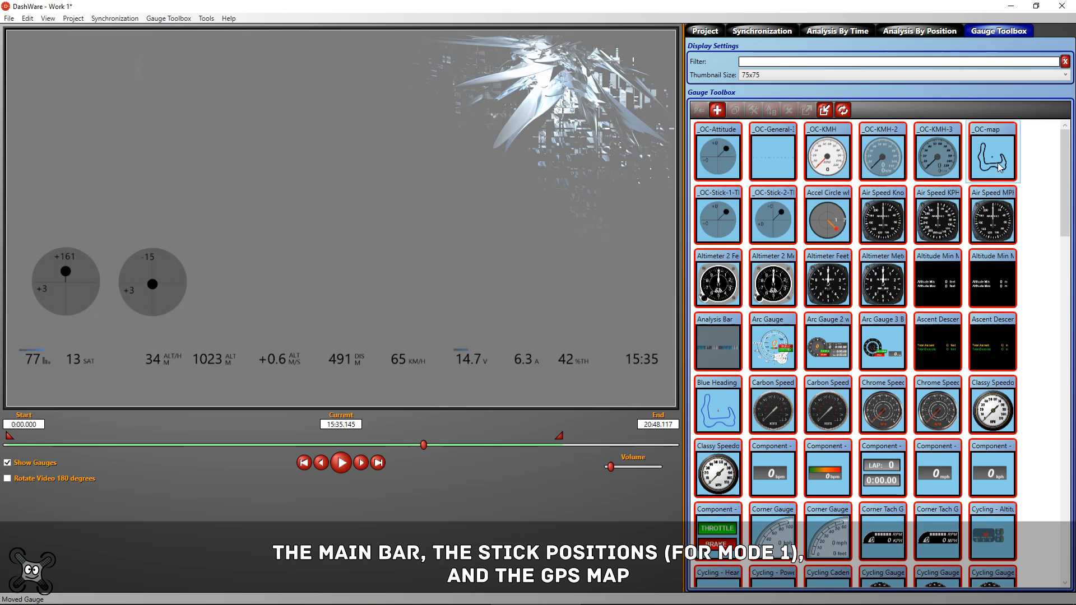
# Step: Add the _OC-map gauge to the frame and enlarge it to fill the central area above the main bar
pyautogui.moveTo(990, 160); pyautogui.dragTo(487, 327)
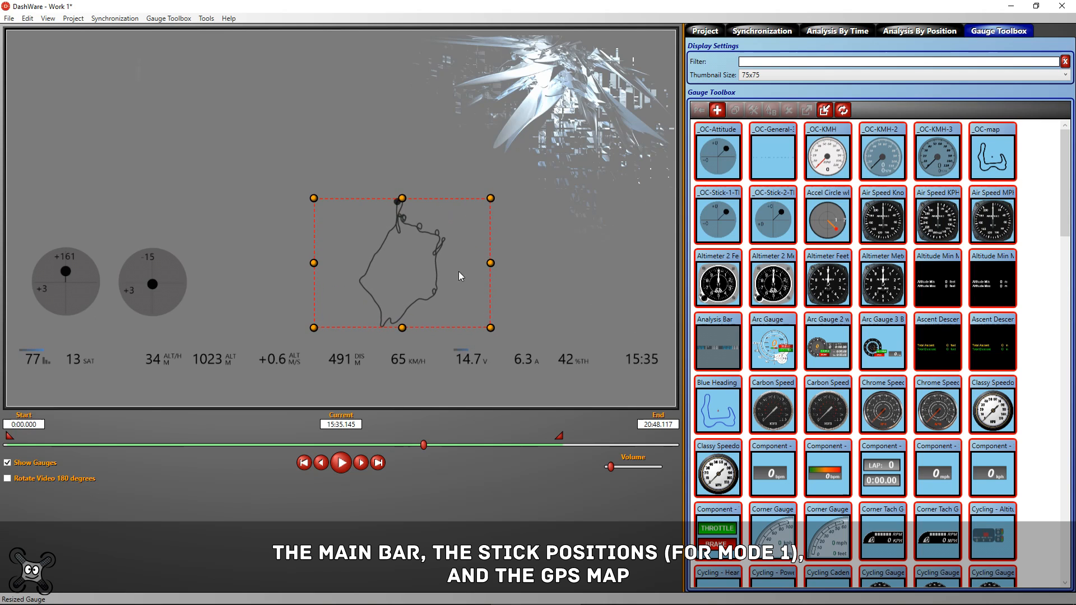
pyautogui.moveTo(432, 232); pyautogui.dragTo(362, 106)
pyautogui.moveTo(420, 200); pyautogui.dragTo(583, 320)
pyautogui.click(303, 52)
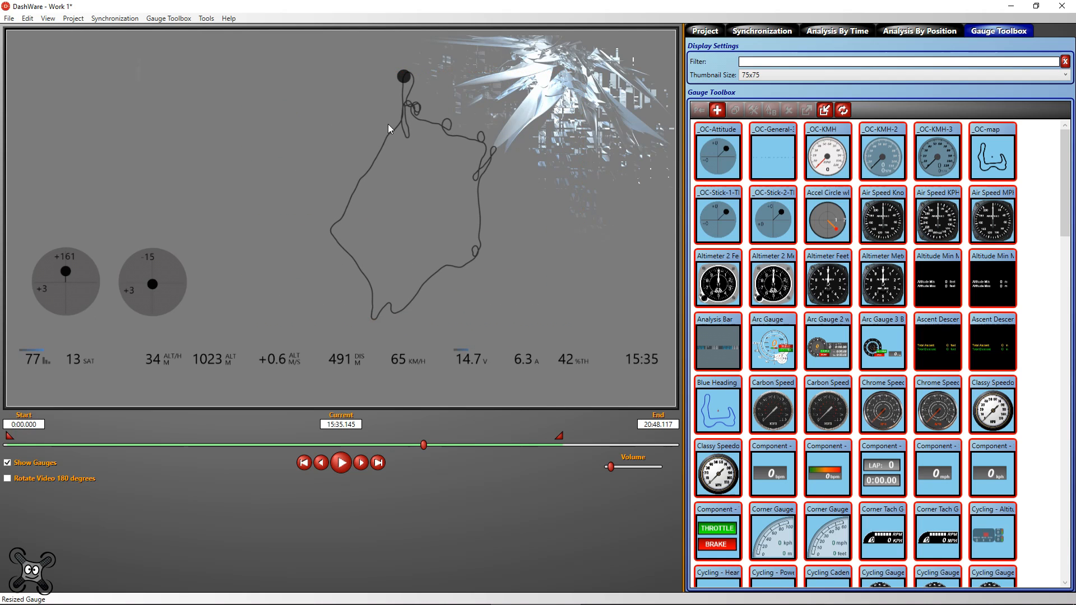
# Step: Move the map gauge slightly upward and inspect its position marker and the vertical speed at several flight times
pyautogui.moveTo(424, 444); pyautogui.dragTo(458, 445)
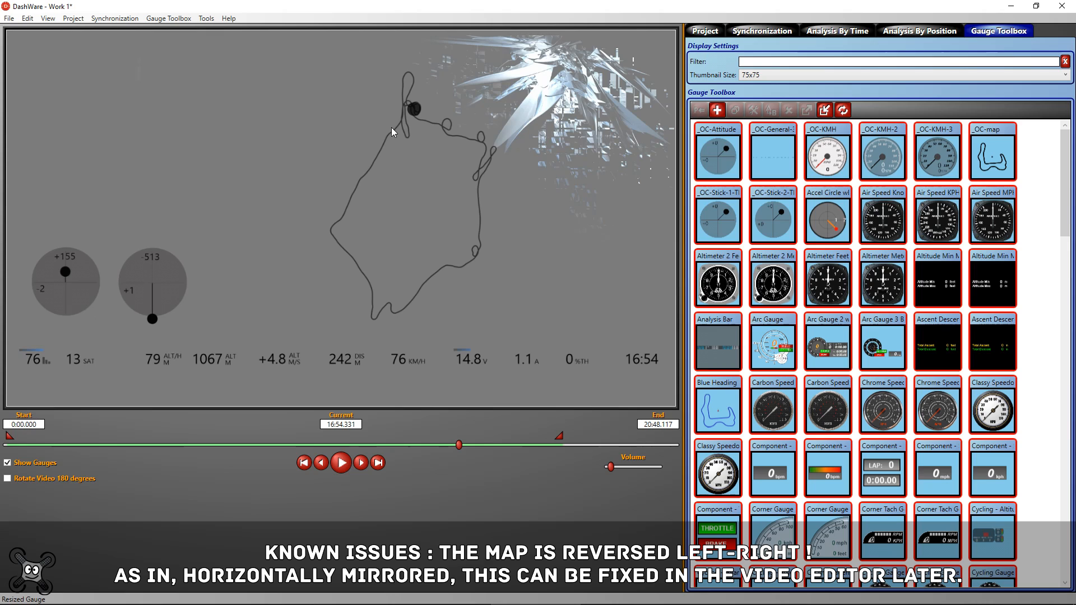
pyautogui.click(421, 120)
pyautogui.moveTo(459, 445); pyautogui.dragTo(305, 445)
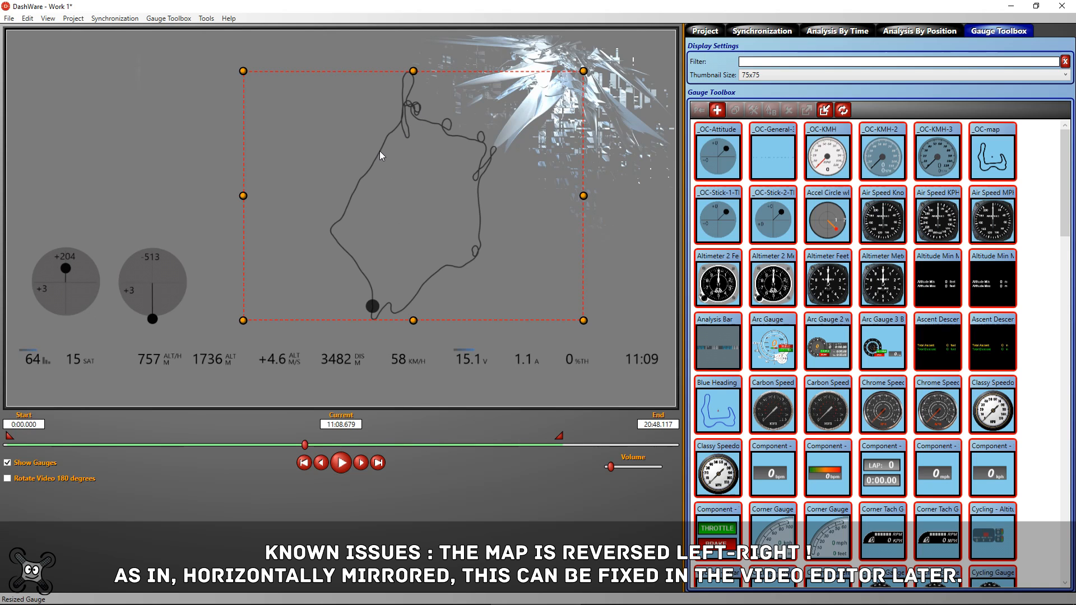
pyautogui.moveTo(374, 309); pyautogui.dragTo(370, 289)
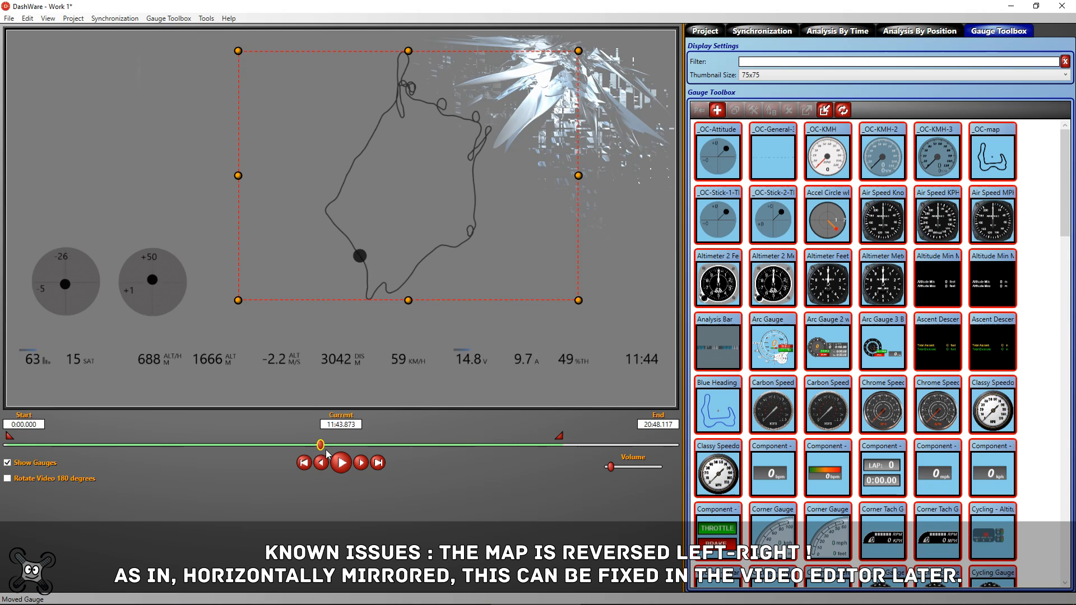
pyautogui.moveTo(324, 445); pyautogui.dragTo(251, 446)
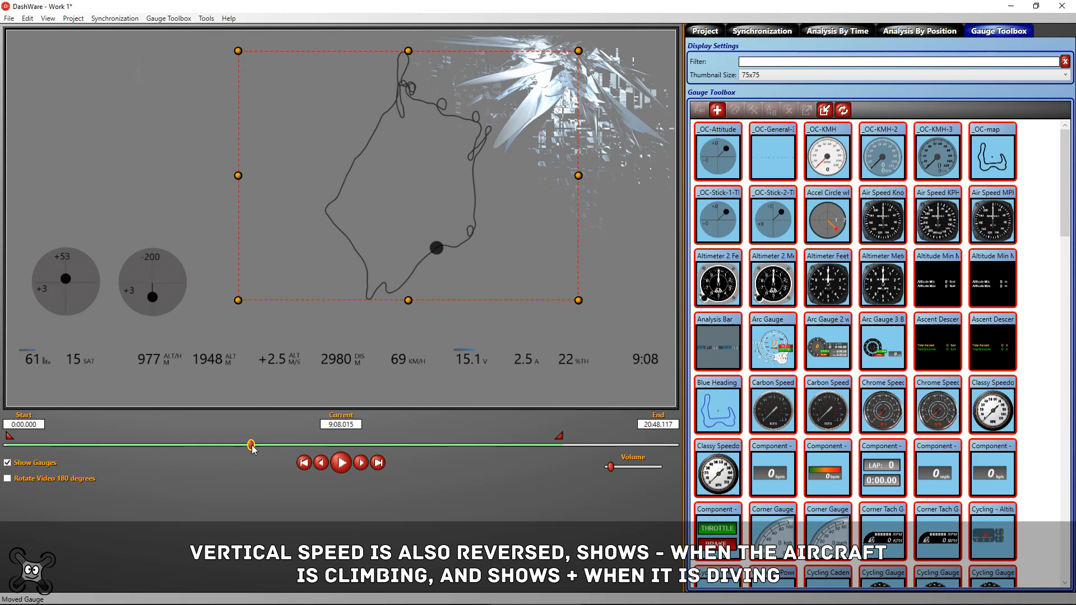
pyautogui.moveTo(253, 446)
pyautogui.mouseDown()
pyautogui.moveTo(295, 448)
pyautogui.moveTo(266, 449)
pyautogui.mouseUp()
# Step: Open the INAV21 profile for editing among the data profiles and load LOG00002.01.csv as its data file
pyautogui.click(7, 19)
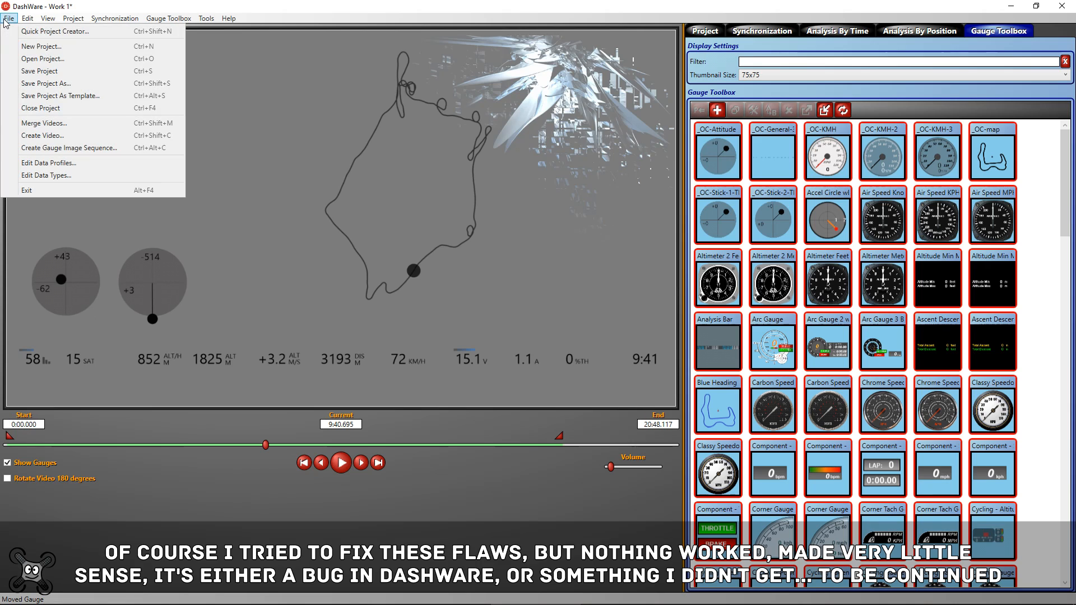
pyautogui.click(77, 163)
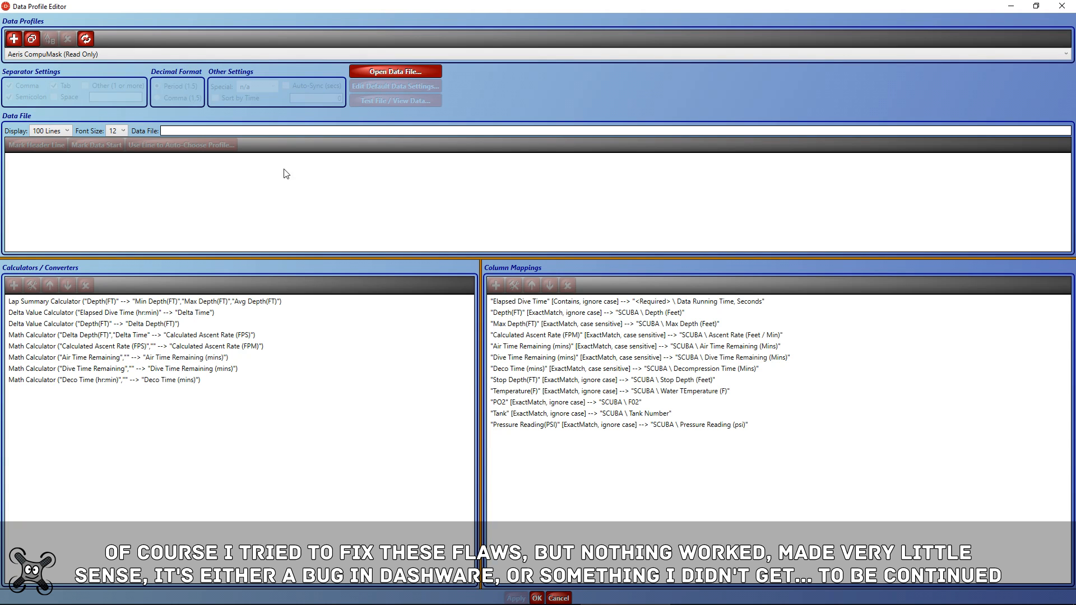
pyautogui.click(1065, 54)
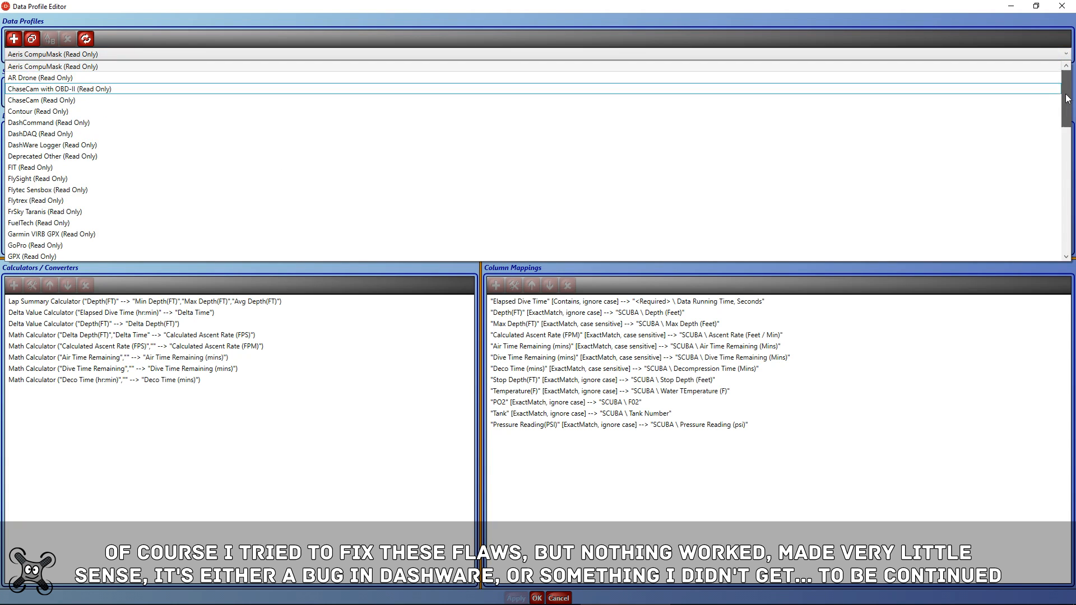
pyautogui.scroll(-10, 1052, 219)
pyautogui.scroll(5, 1051, 220)
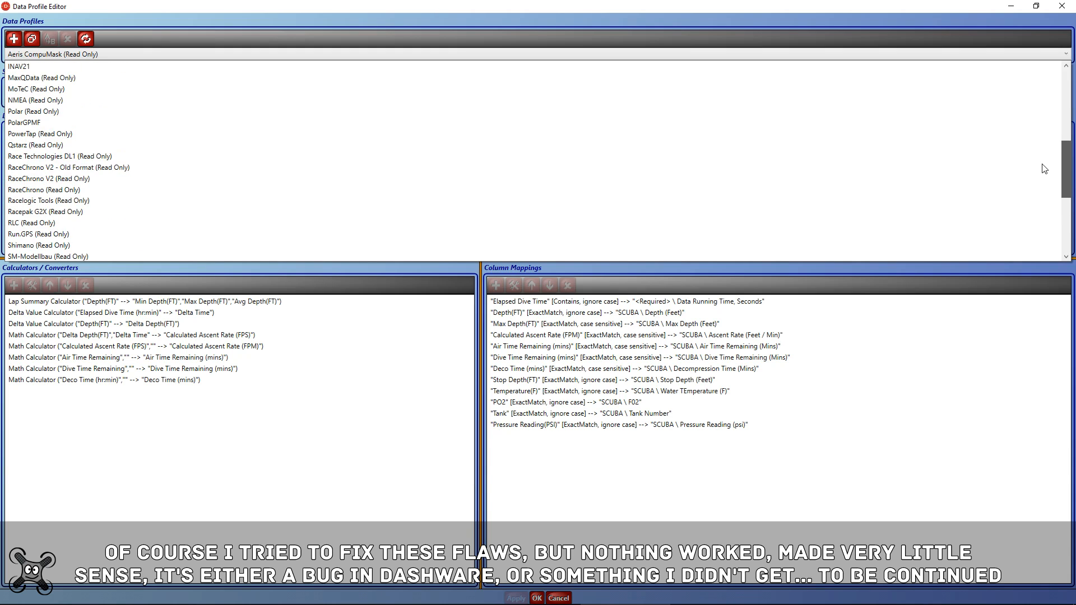
pyautogui.click(240, 77)
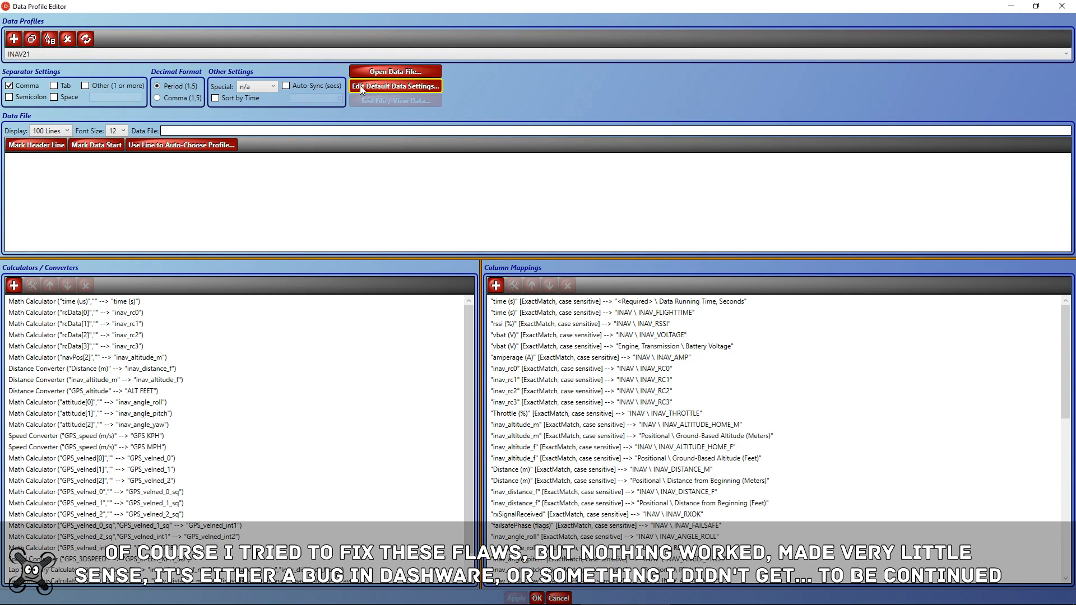
pyautogui.click(378, 70)
pyautogui.doubleClick(456, 142)
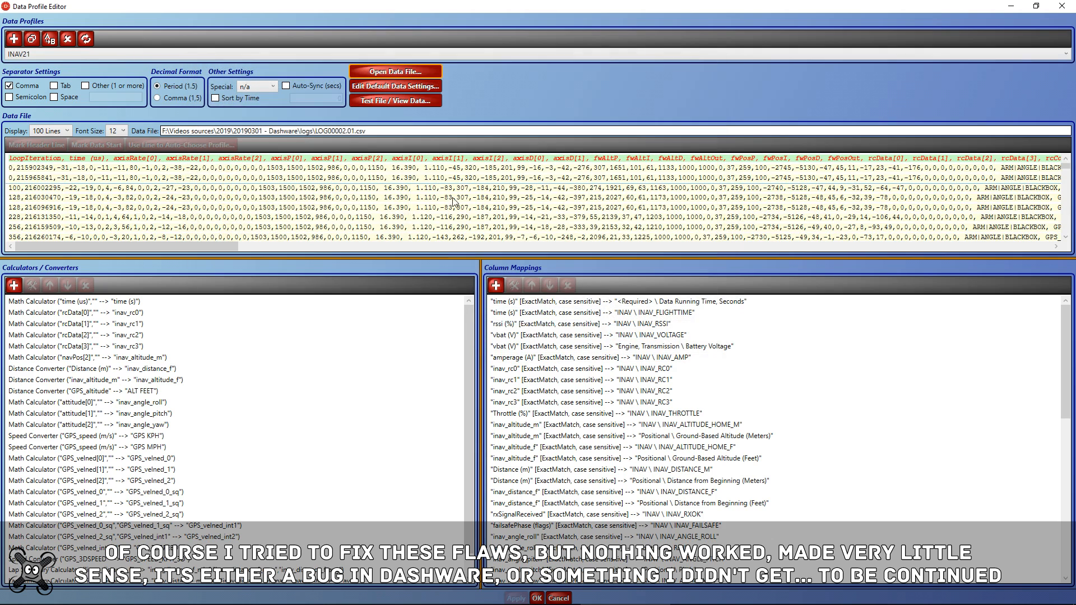
# Step: Inspect the inav_vspeed_mps calculator and the column mapping of GPS_coord[1] to INAV_GPSY, leaving both unchanged
pyautogui.scroll(-1, 236, 409)
pyautogui.doubleClick(107, 570)
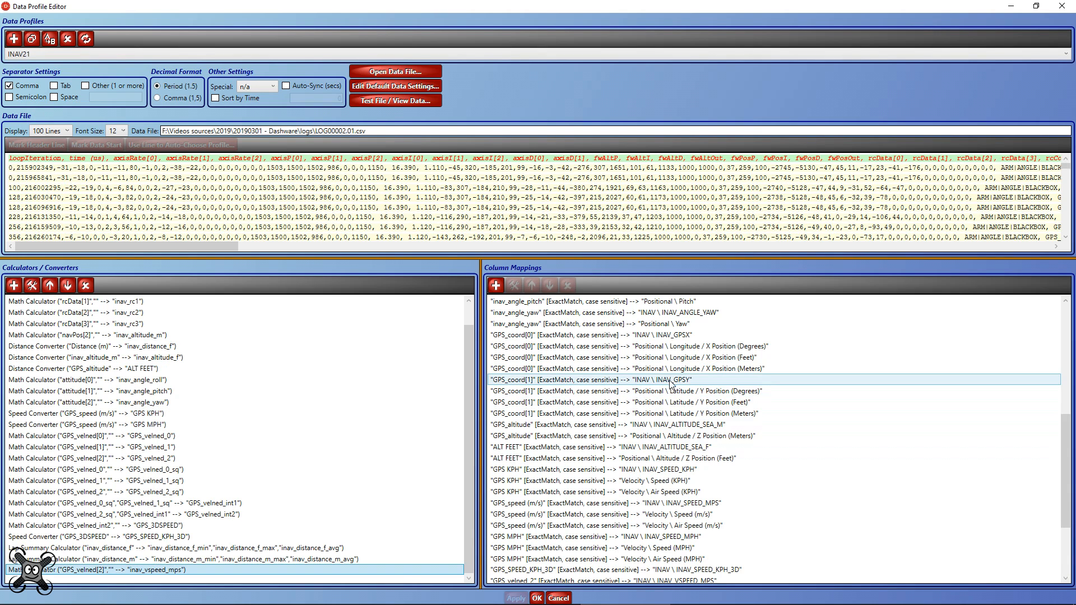
pyautogui.doubleClick(591, 380)
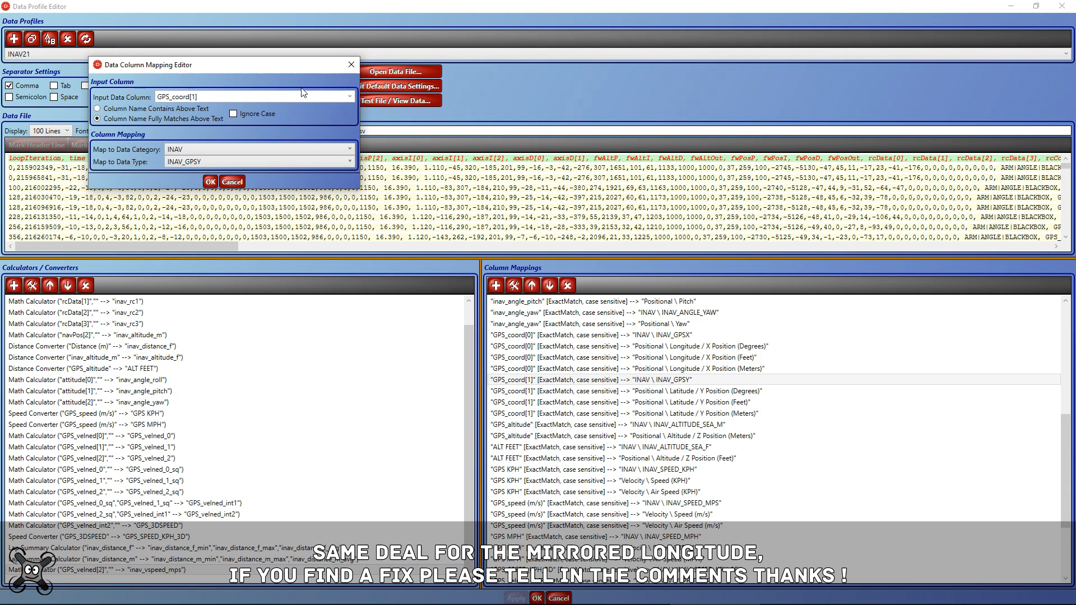
pyautogui.click(352, 65)
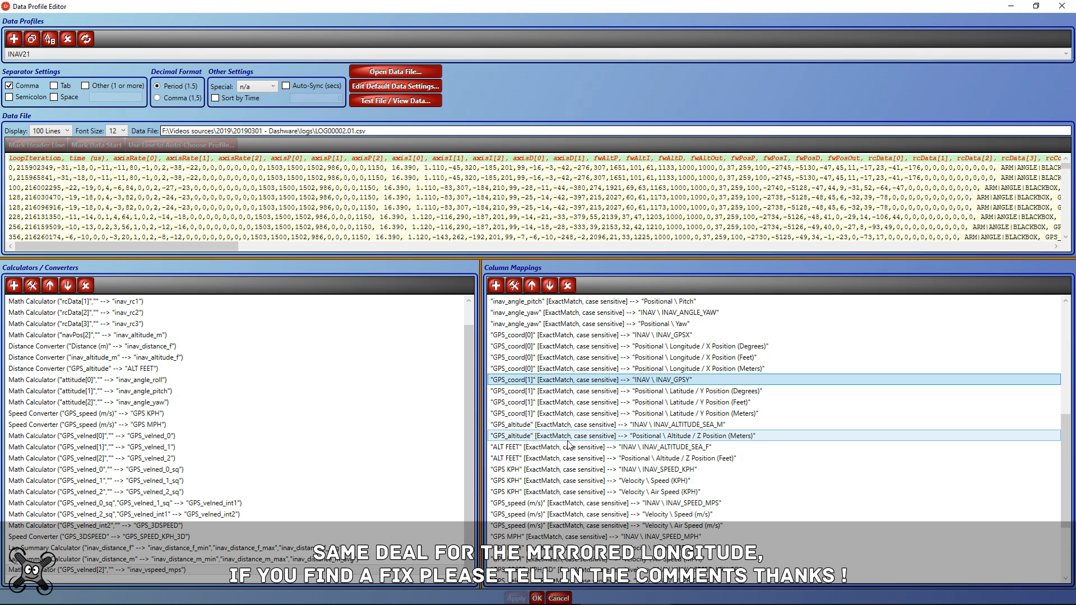
pyautogui.scroll(1, 313, 489)
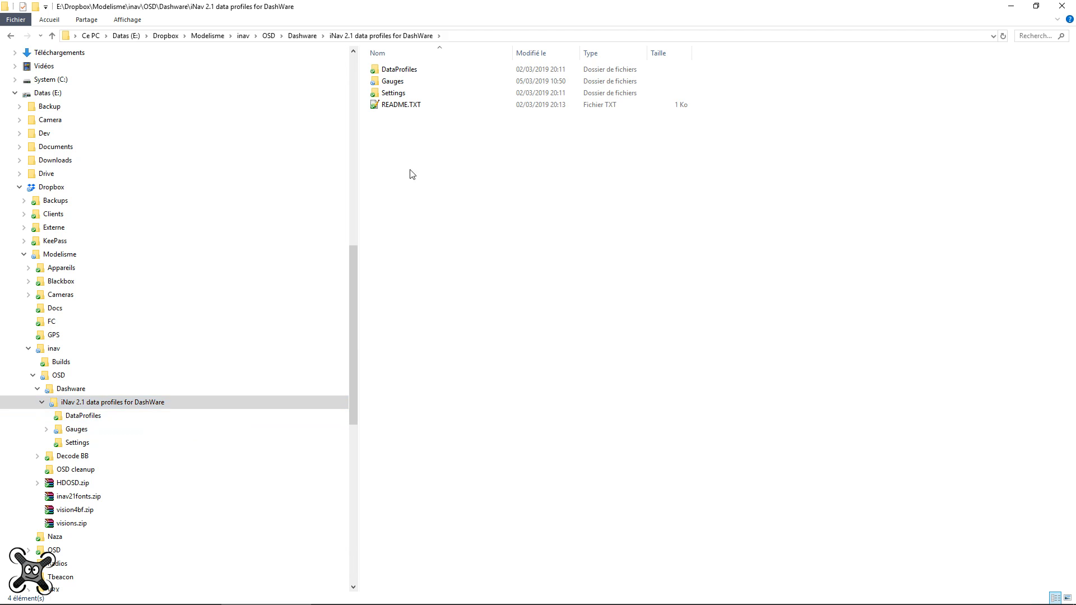
# Step: In File Explorer, review the iNav 2.1 data profiles for DashWare folder and the sample gauge folders inside Gauges
pyautogui.click(419, 75)
pyautogui.click(417, 94)
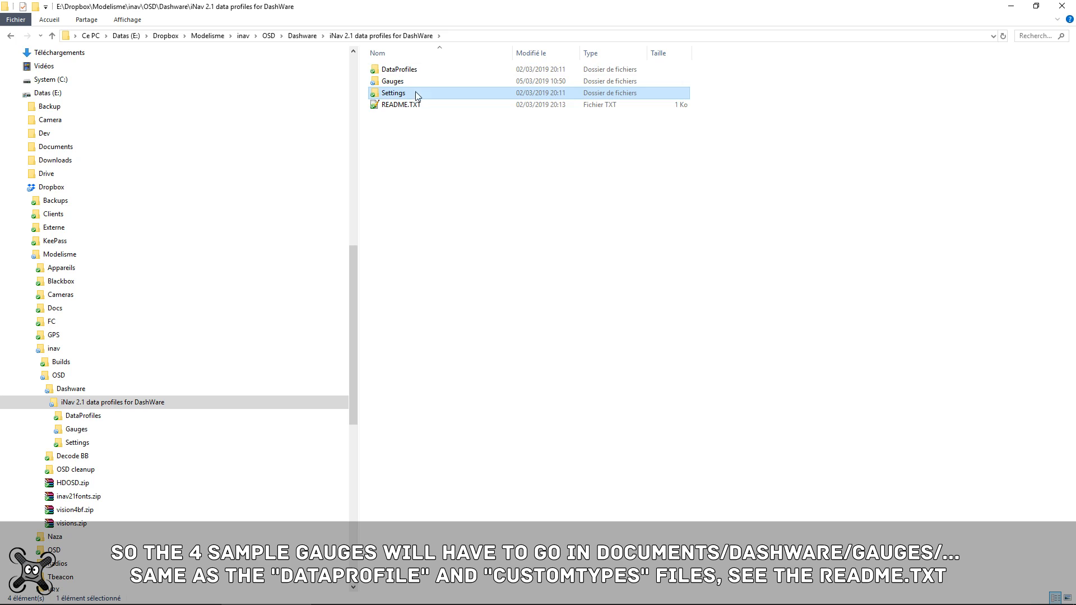
pyautogui.doubleClick(411, 78)
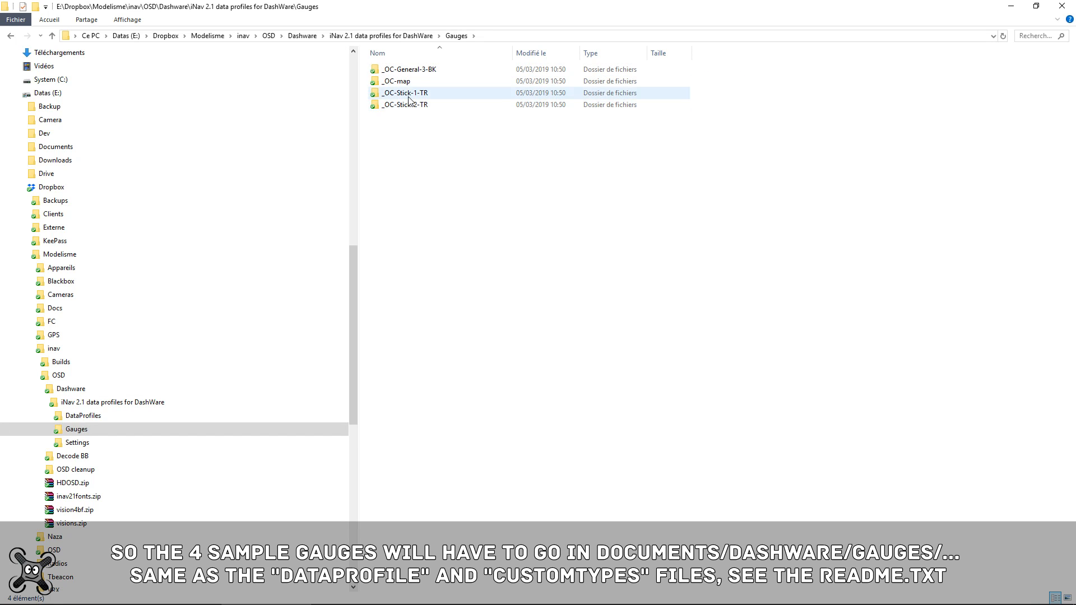
pyautogui.click(408, 83)
pyautogui.click(412, 72)
pyautogui.click(406, 83)
pyautogui.click(406, 94)
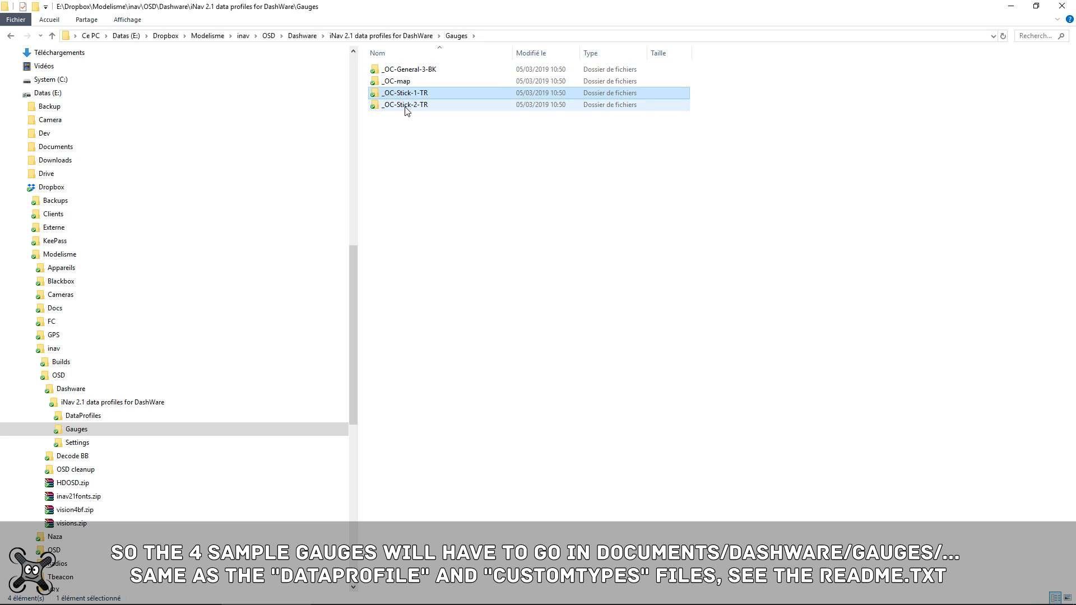